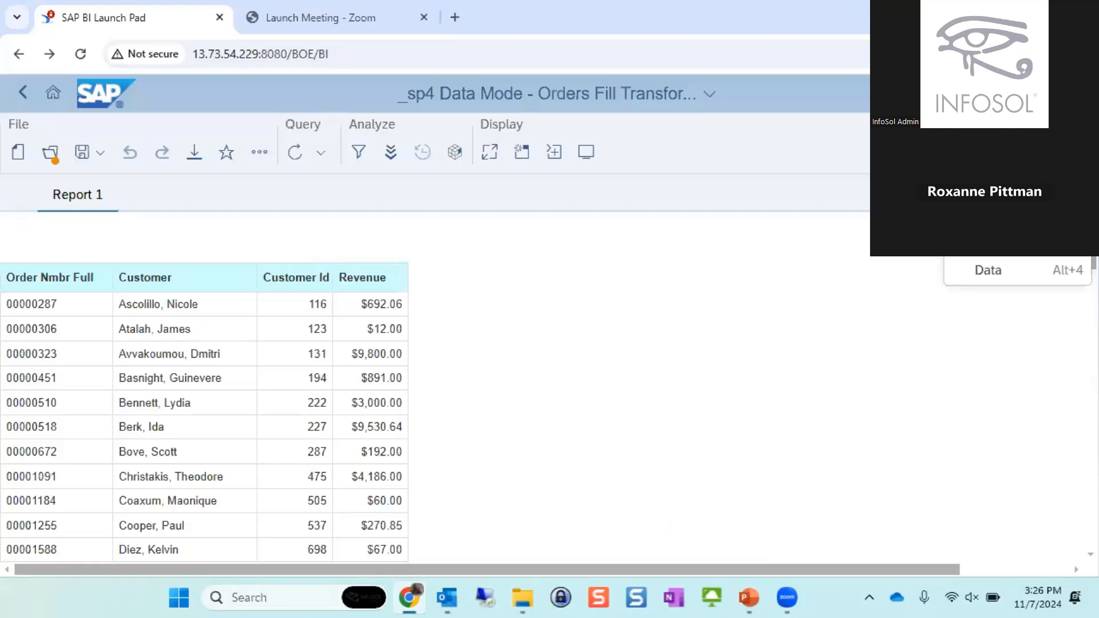
- Switch the _sp4 Data Mode document to Design mode
left_click(999, 210)
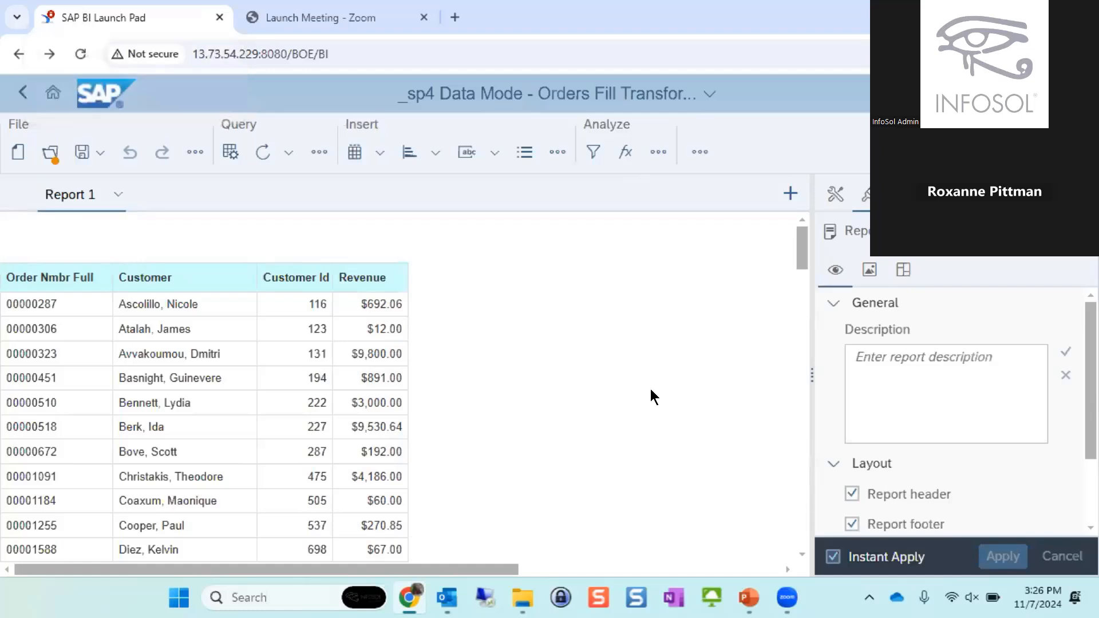
left_click(23, 91)
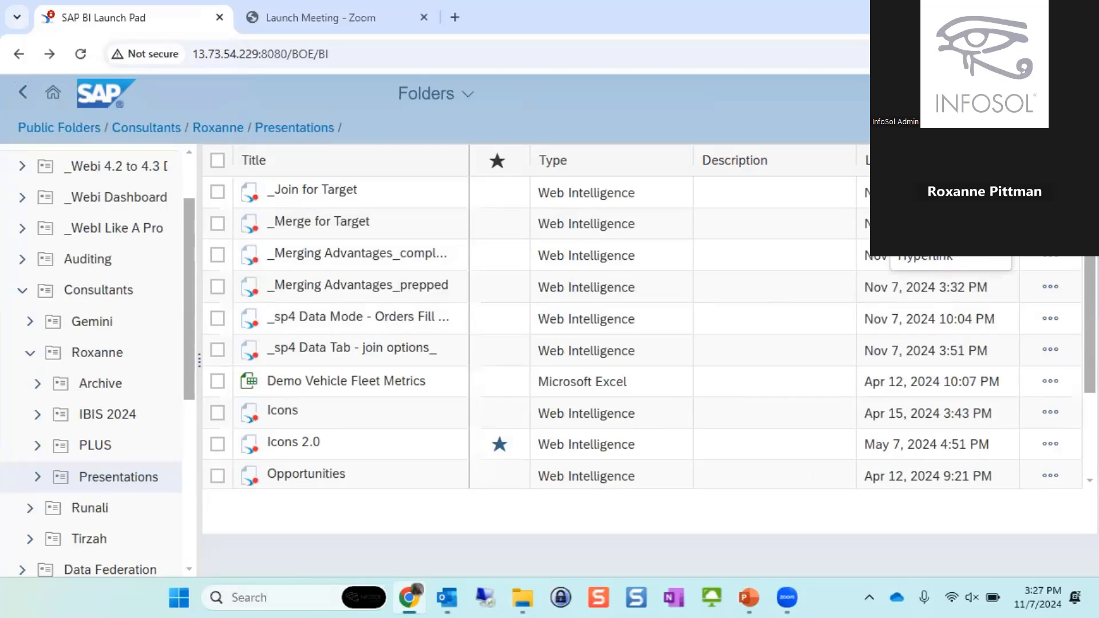
left_click(942, 224)
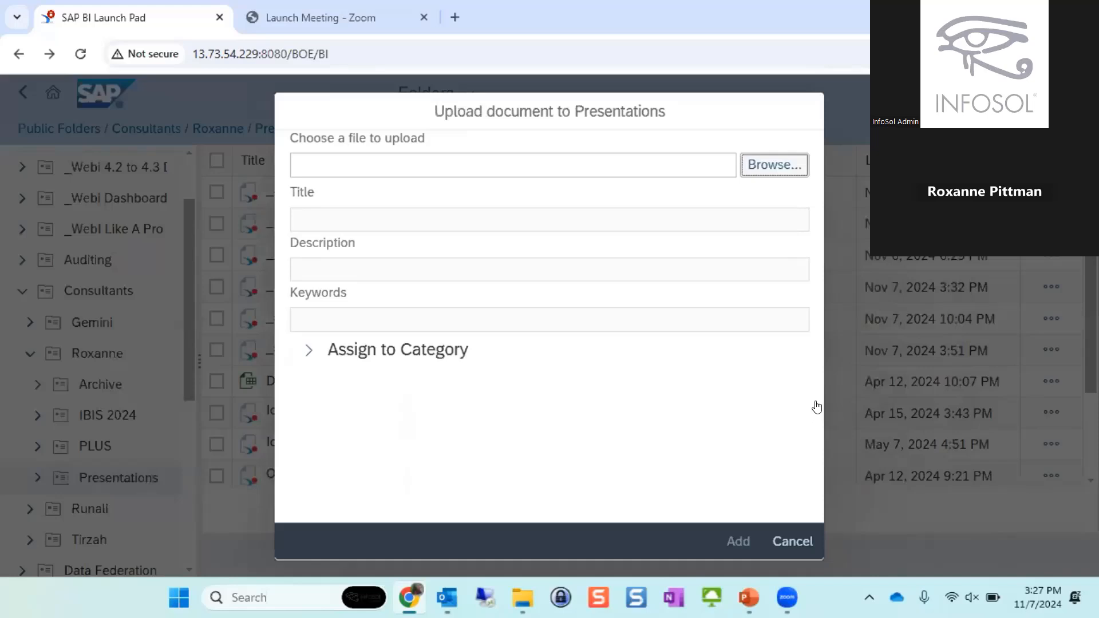
left_click(760, 165)
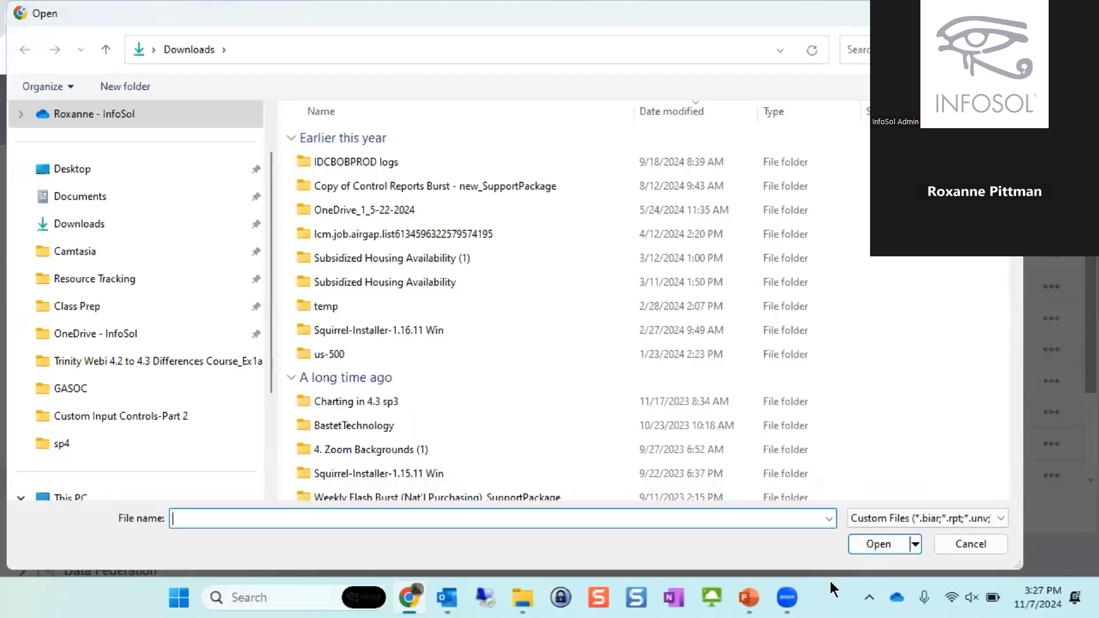
left_click(971, 544)
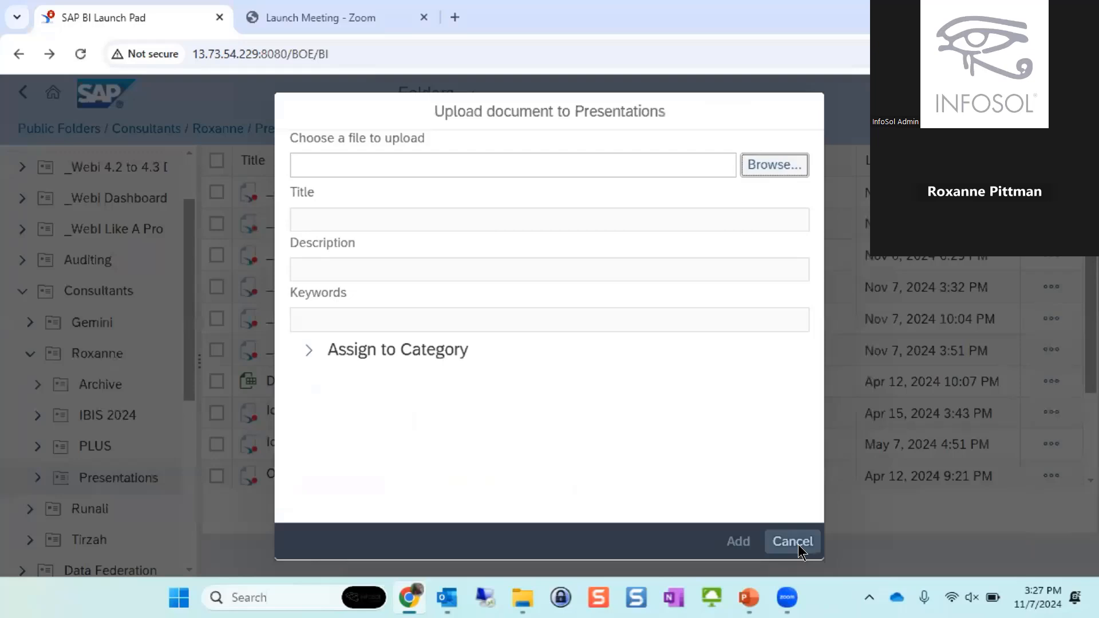
left_click(798, 544)
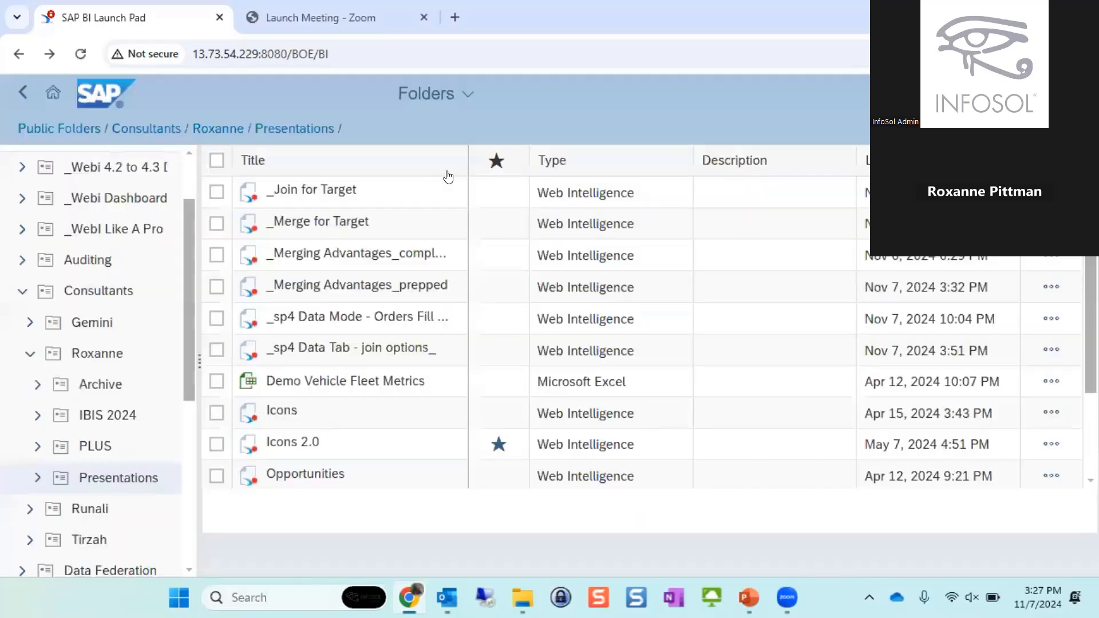
left_click(438, 94)
left_click(448, 174)
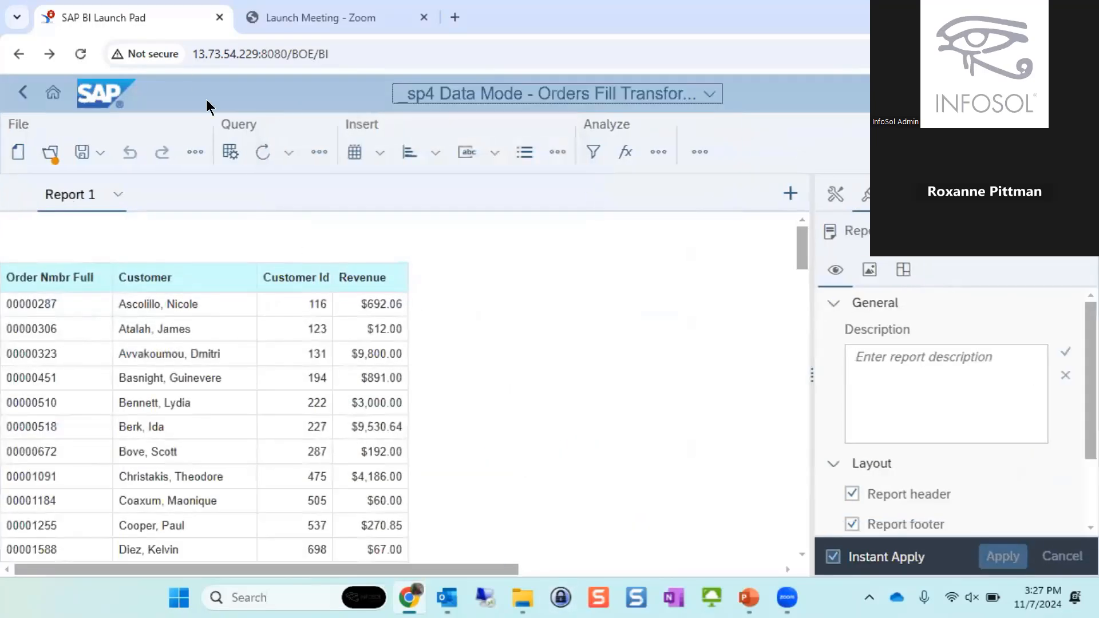
- Edit the document's queries and add a new query that uses an Excel file as its data source
left_click(228, 147)
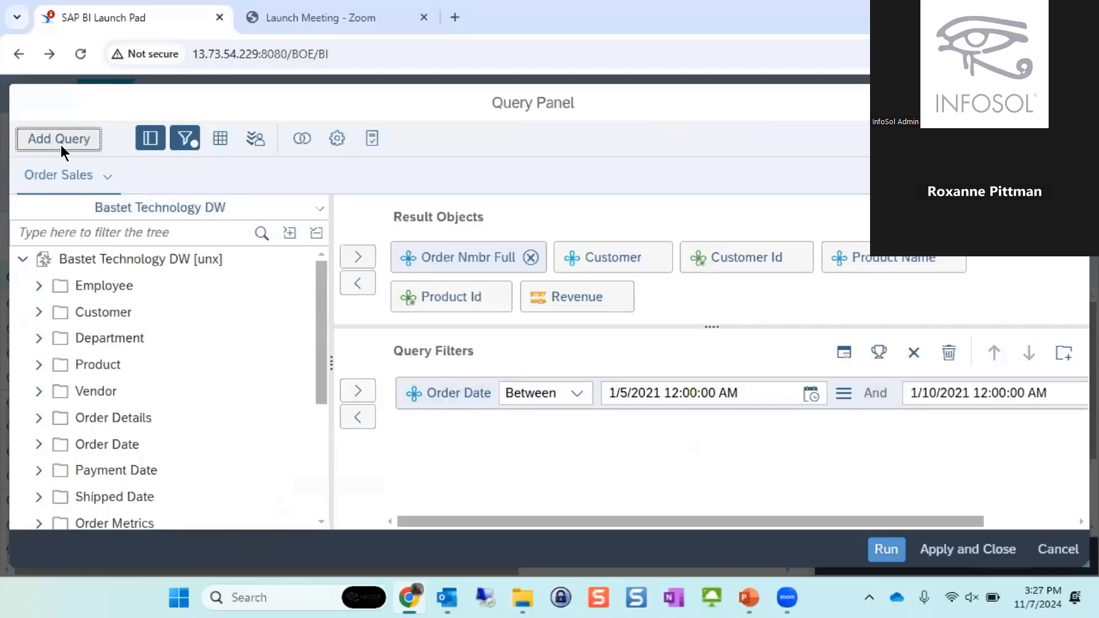
left_click(61, 145)
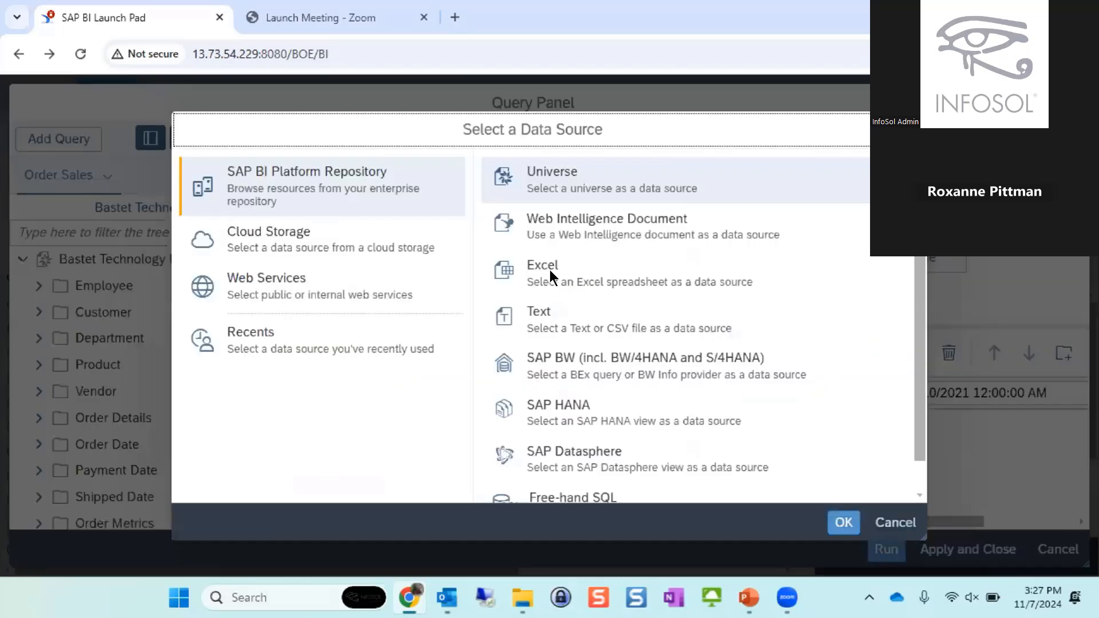
double_click(550, 270)
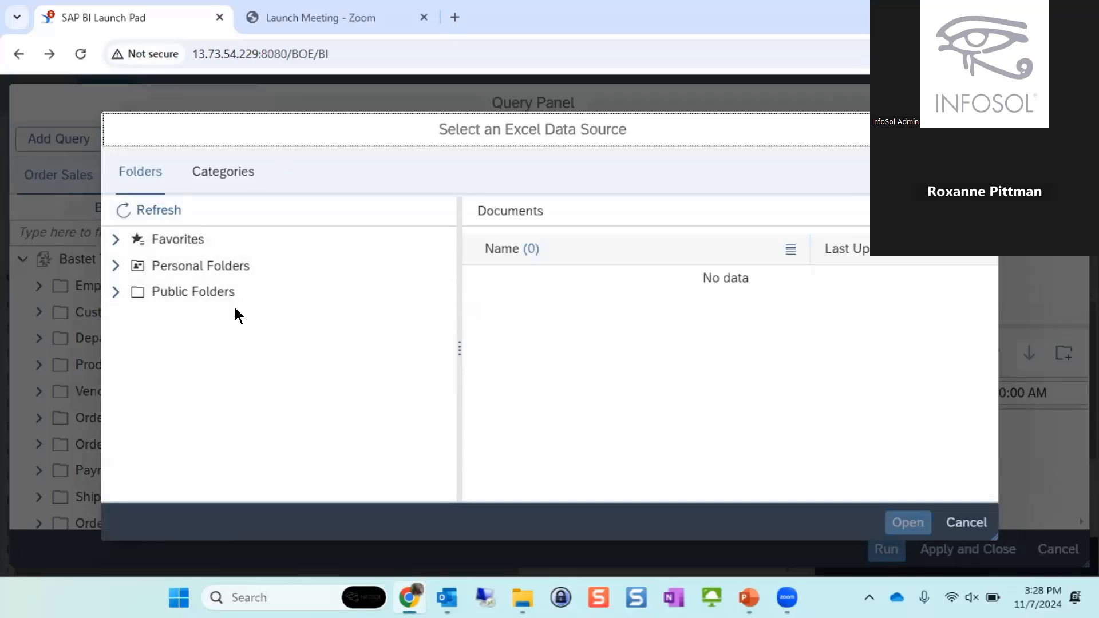
- Upload Order ShipTo Detail[1].xlsx from Downloads into Personal Folders and use its Report 1 sheet with all fields as the query source
left_click(240, 266)
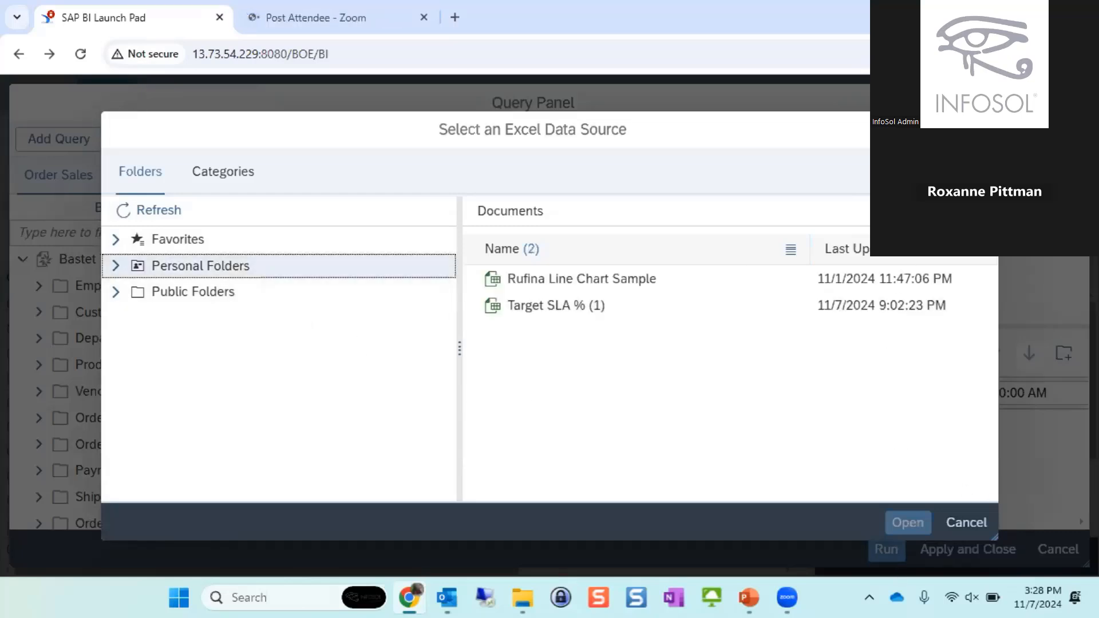
left_click(973, 211)
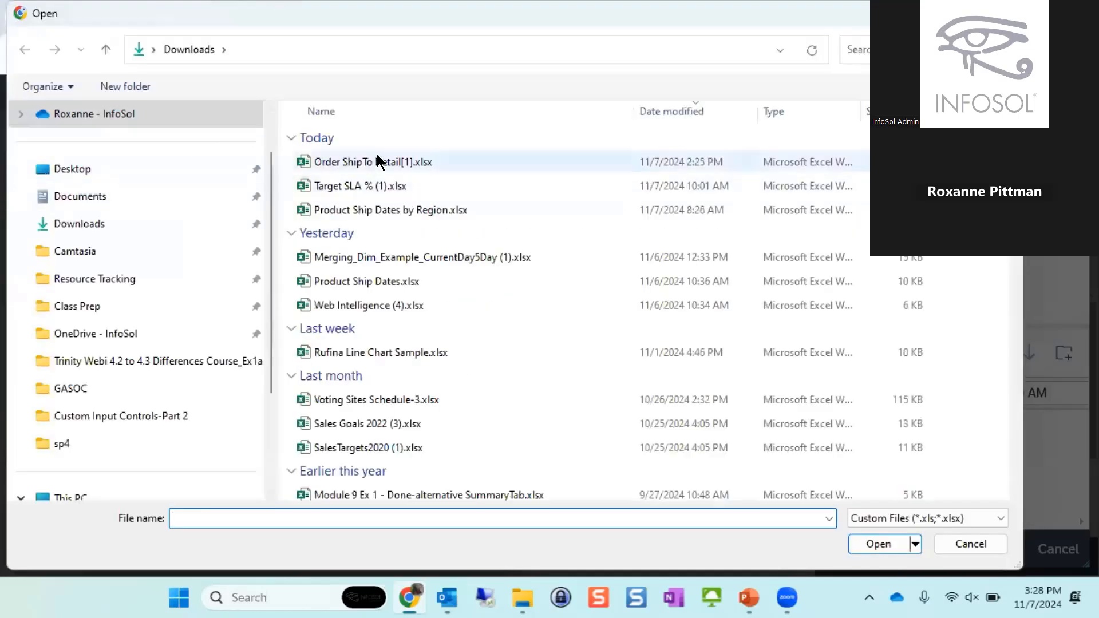
left_click(378, 163)
left_click(894, 544)
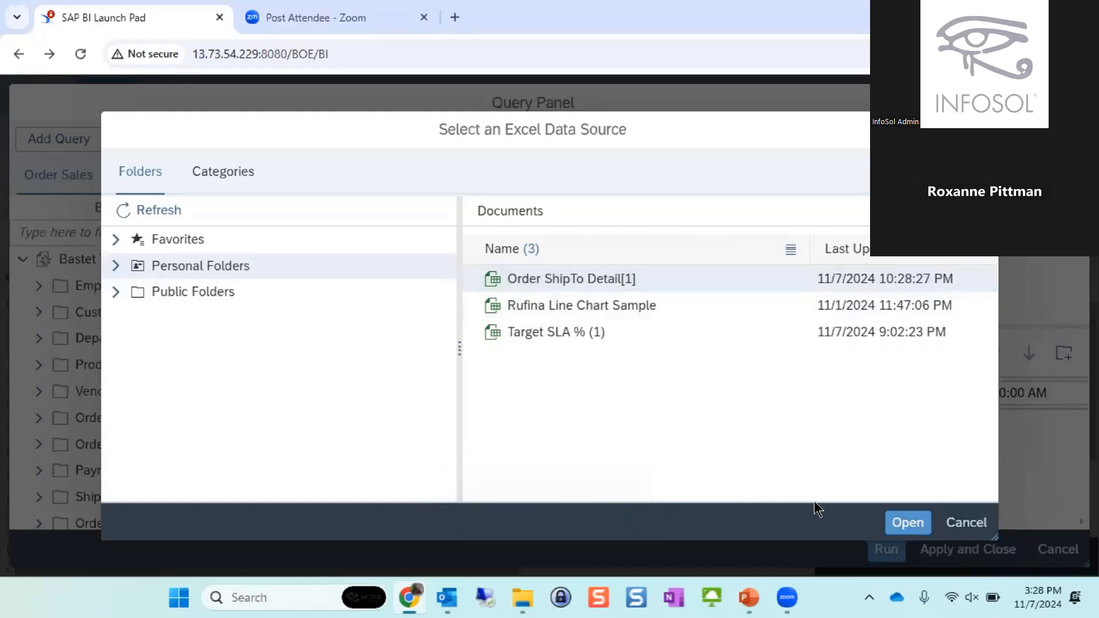
left_click(905, 522)
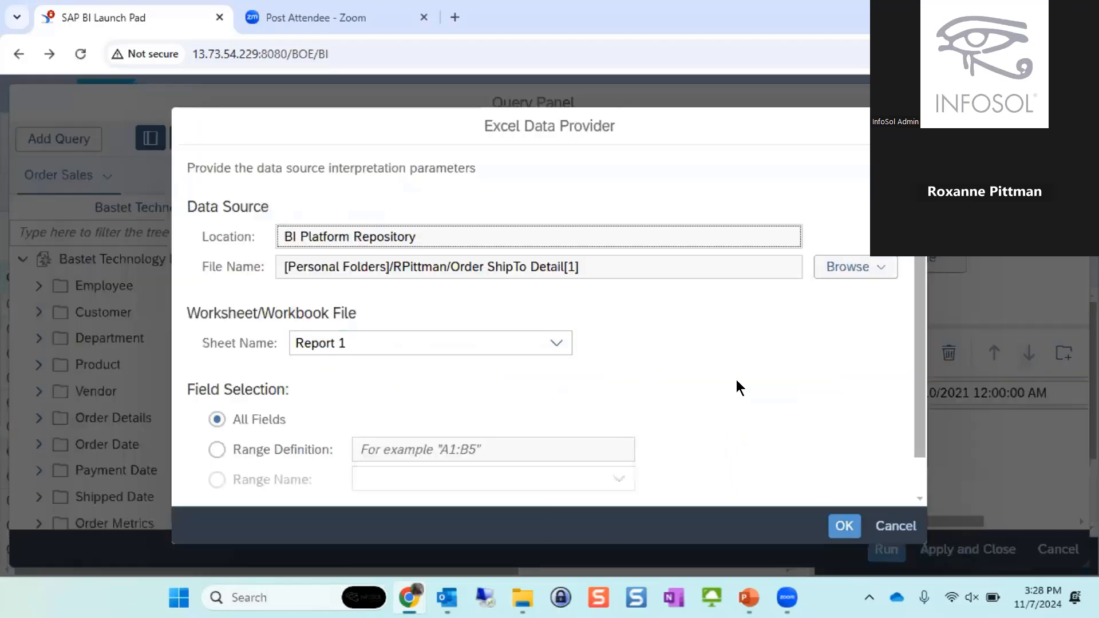
left_click(836, 523)
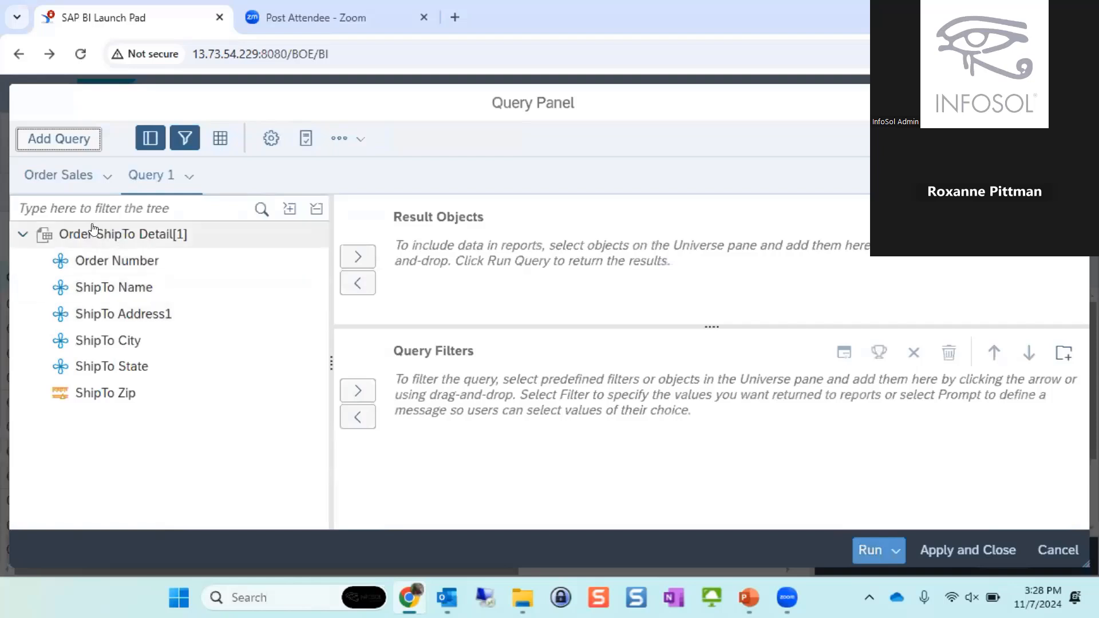
- Add all six Order ShipTo Detail[1] fields, from Order Number through ShipTo Zip, to the query's result objects
left_click(107, 265)
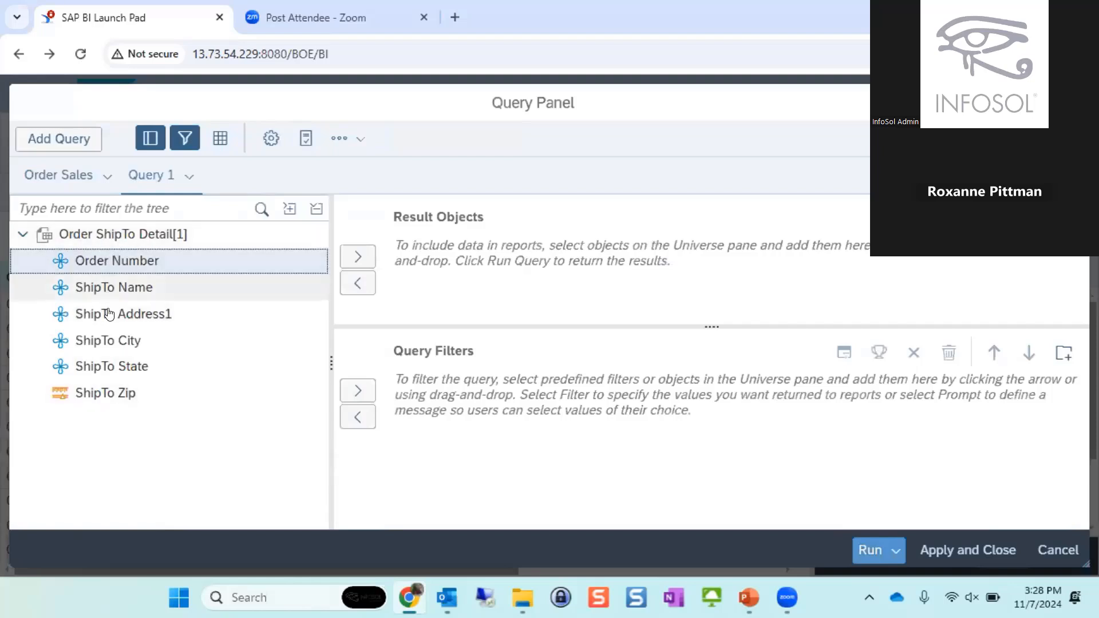
left_click(115, 394, "shift")
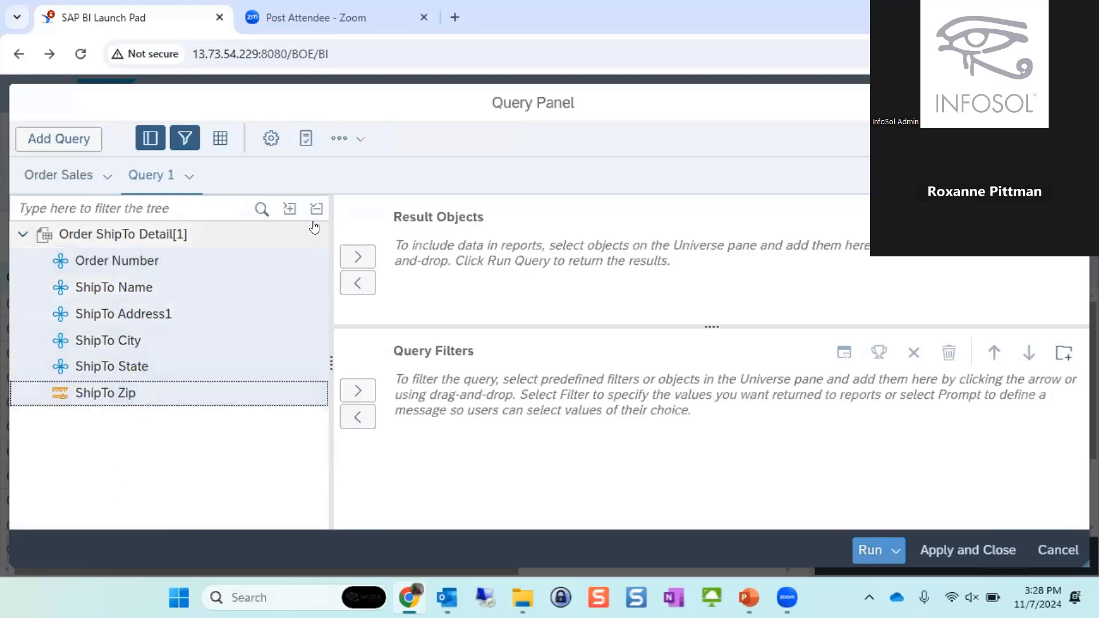
left_click(357, 257)
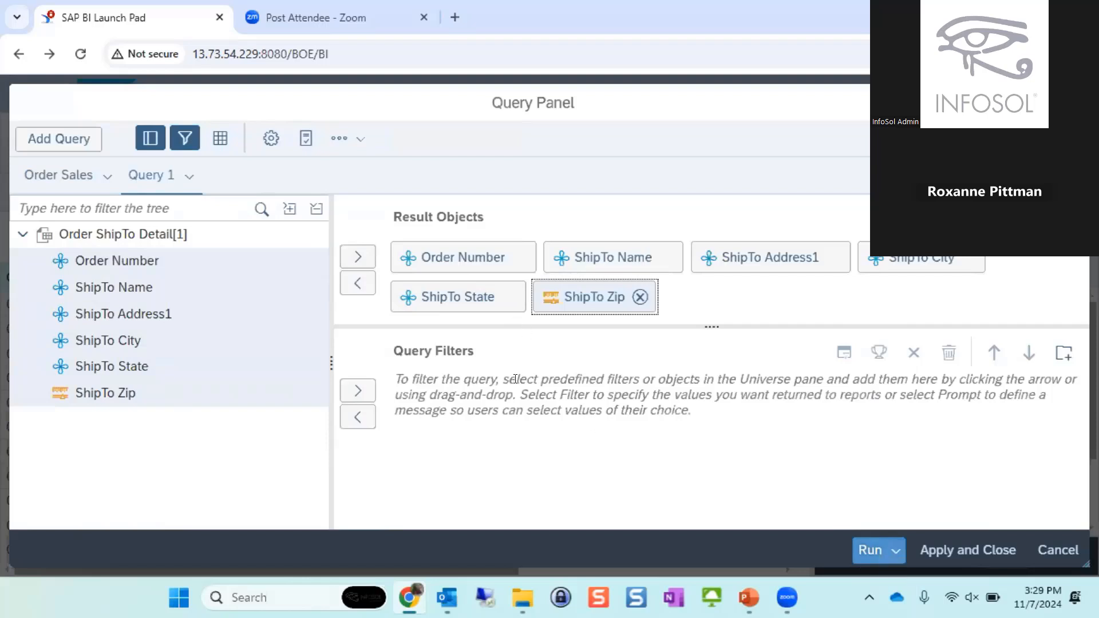
- Run the new query and include its result objects in the document without generating a table
left_click(866, 551)
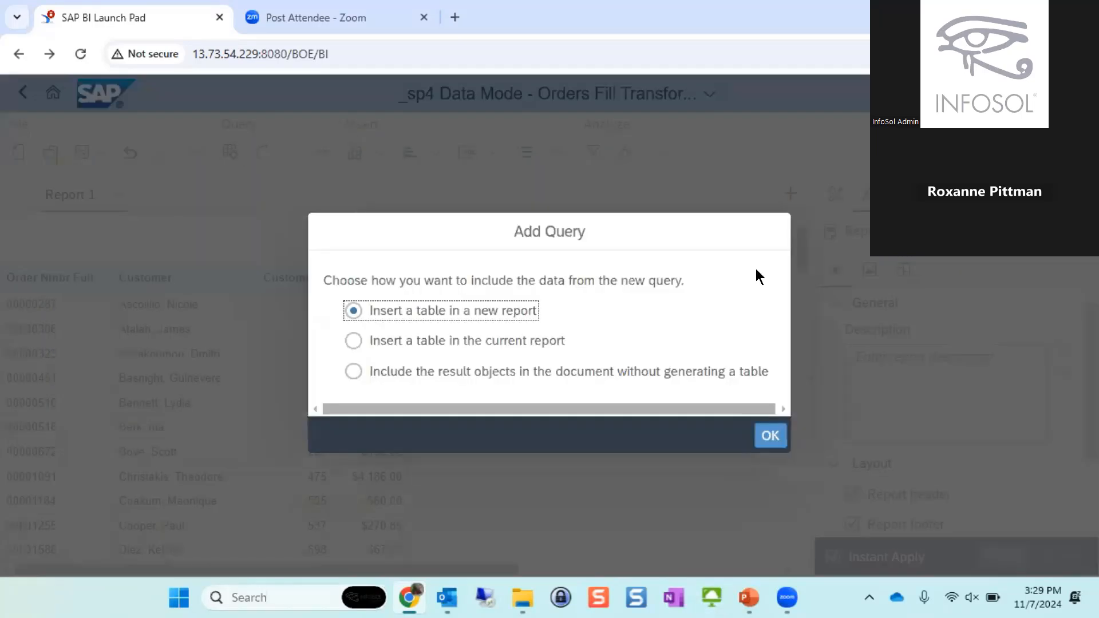
key("Down")
left_click(768, 436)
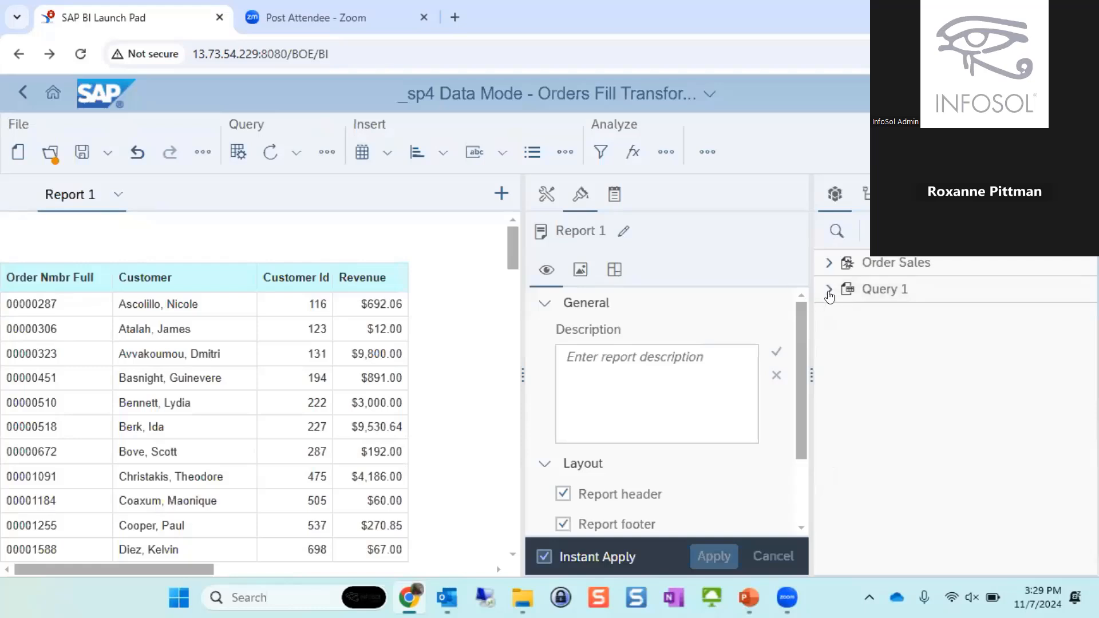
- Insert a table of all six Query 1 objects beside the existing order sales table in Report 1
left_click(828, 289)
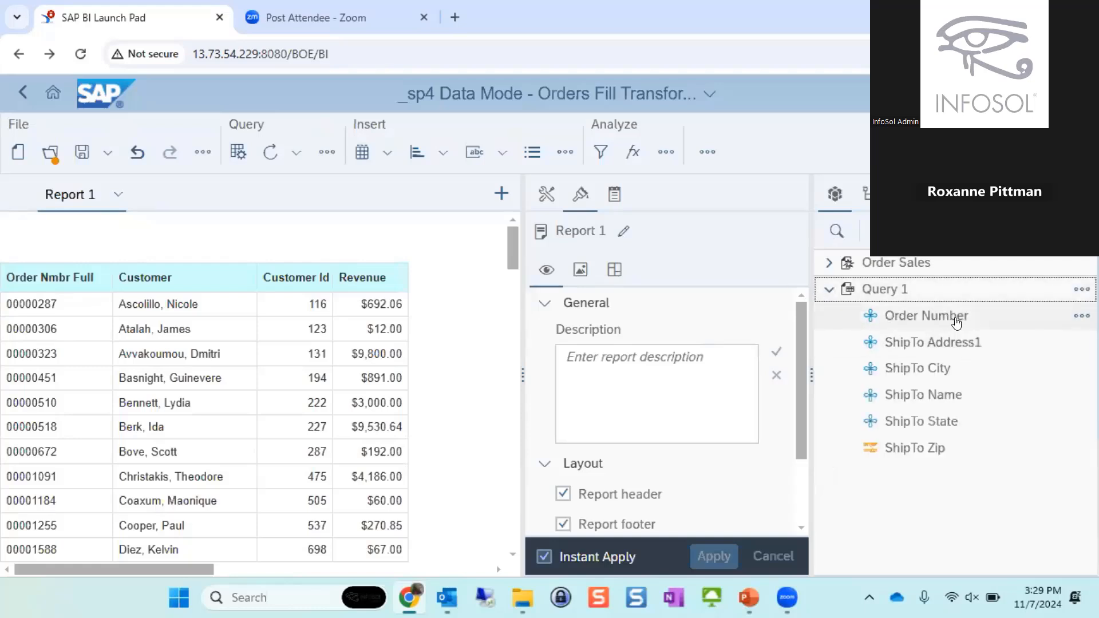
left_click(956, 316)
left_click(890, 459, "shift")
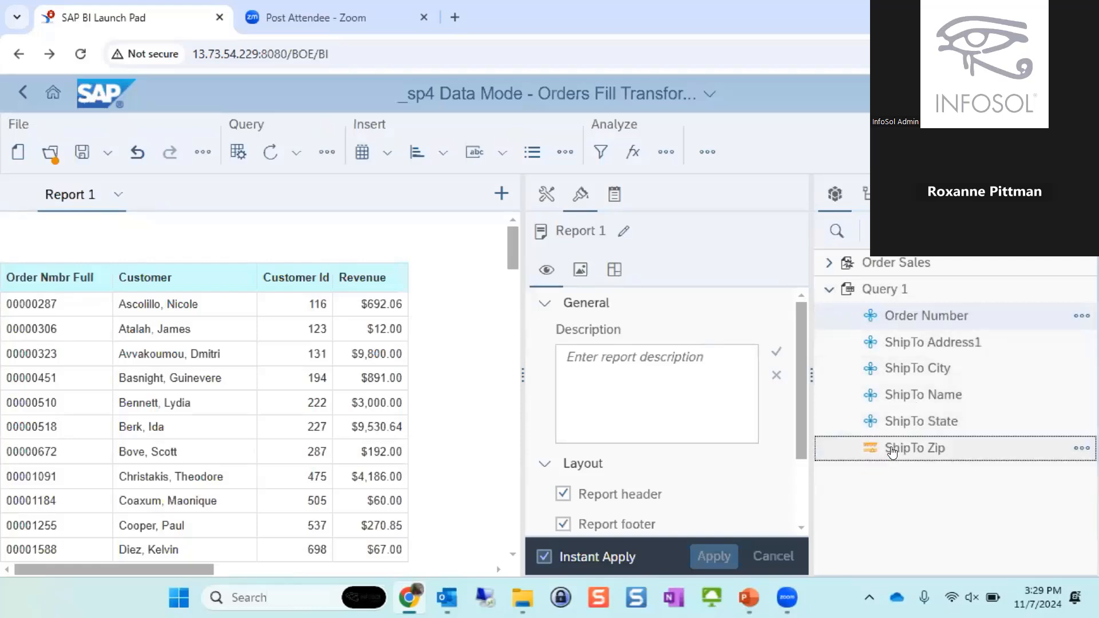
left_click_drag(913, 317, 434, 273)
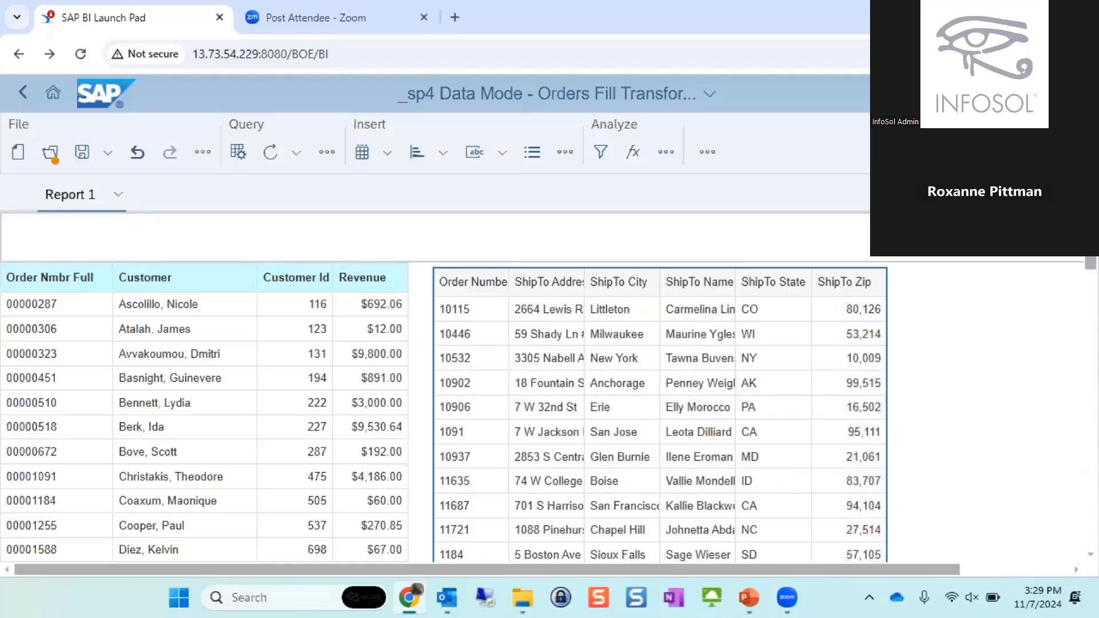
- Set the qualification of ShipTo Zip in Query 1 to Dimension and refresh the document's data
left_click(1048, 151)
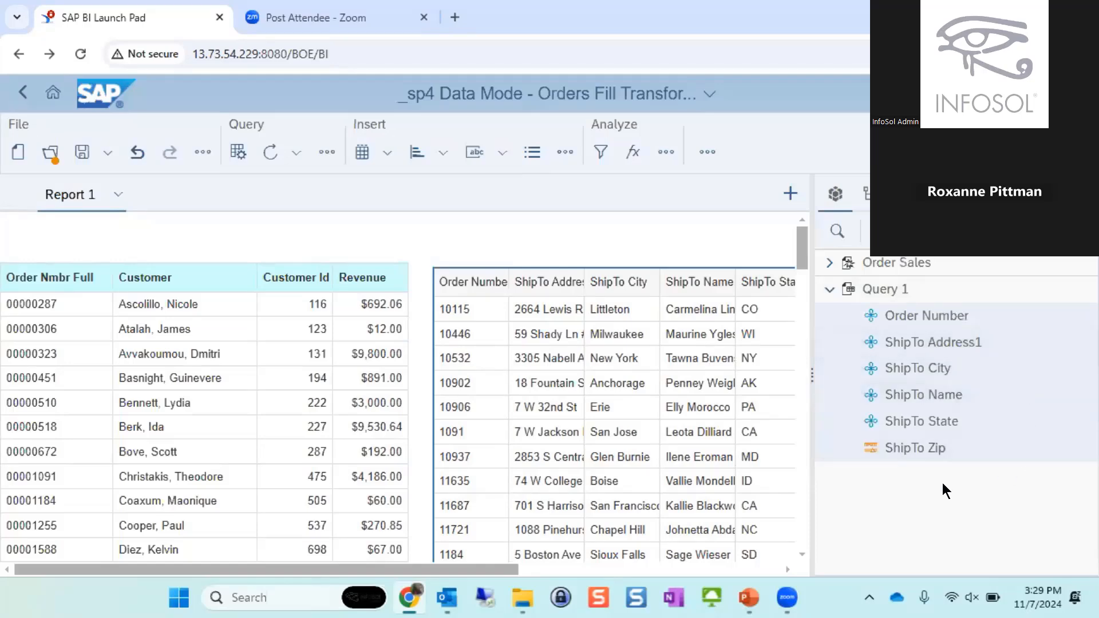
left_click(1016, 152)
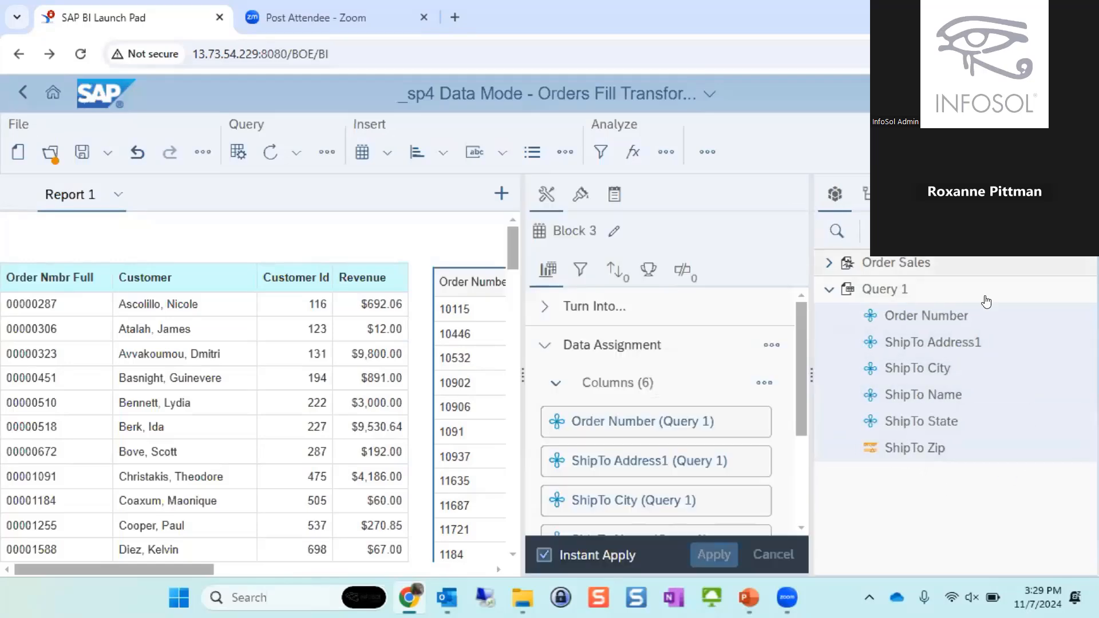
left_click(914, 449)
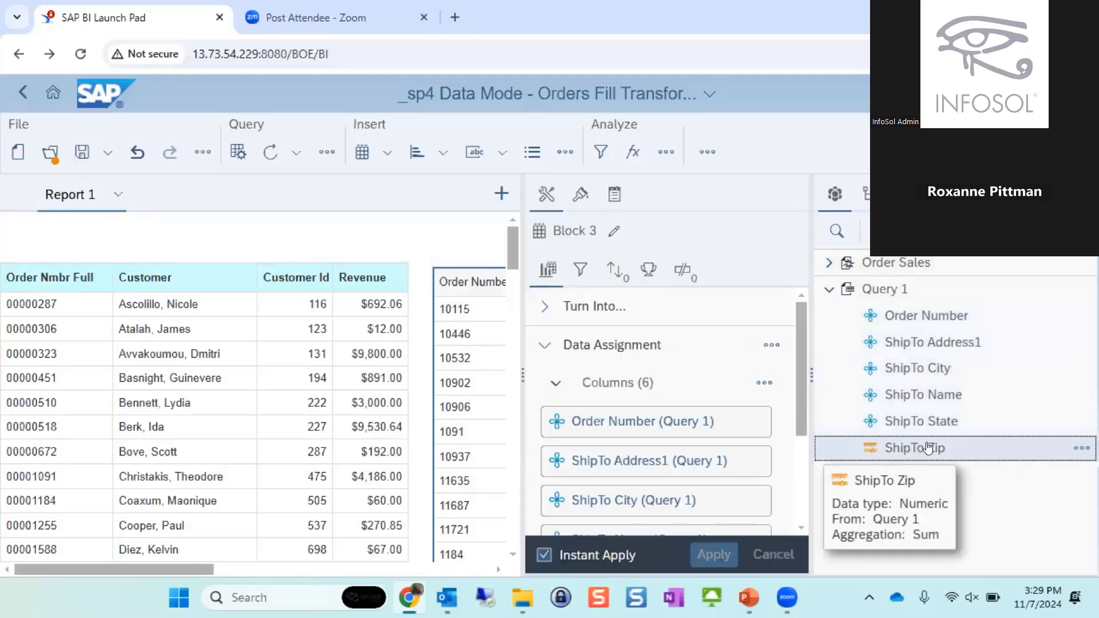
left_click(615, 194)
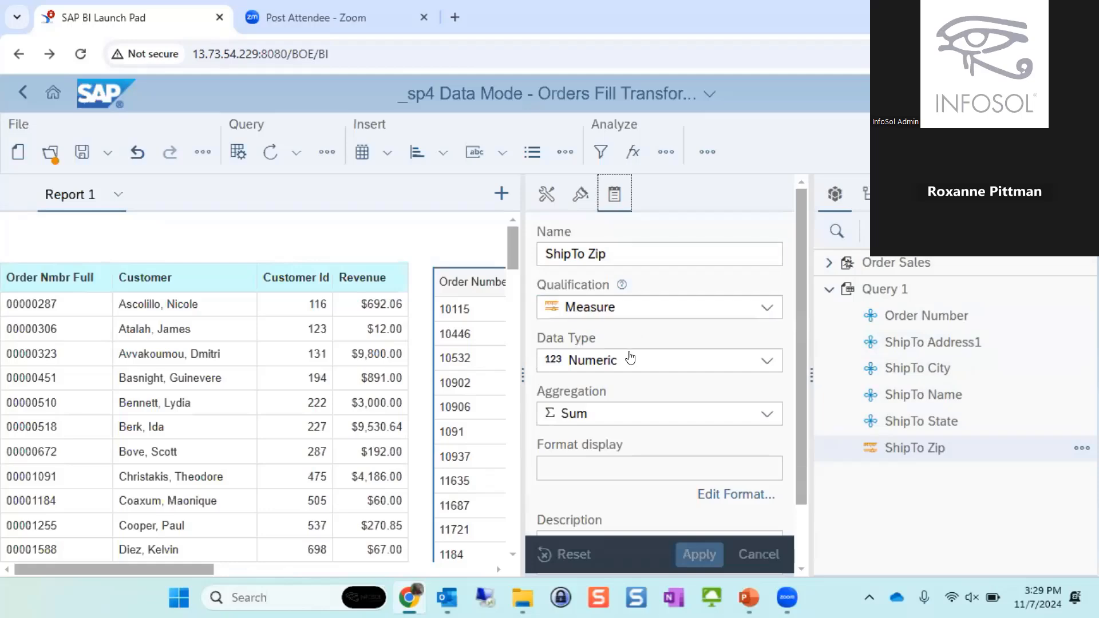
left_click(639, 312)
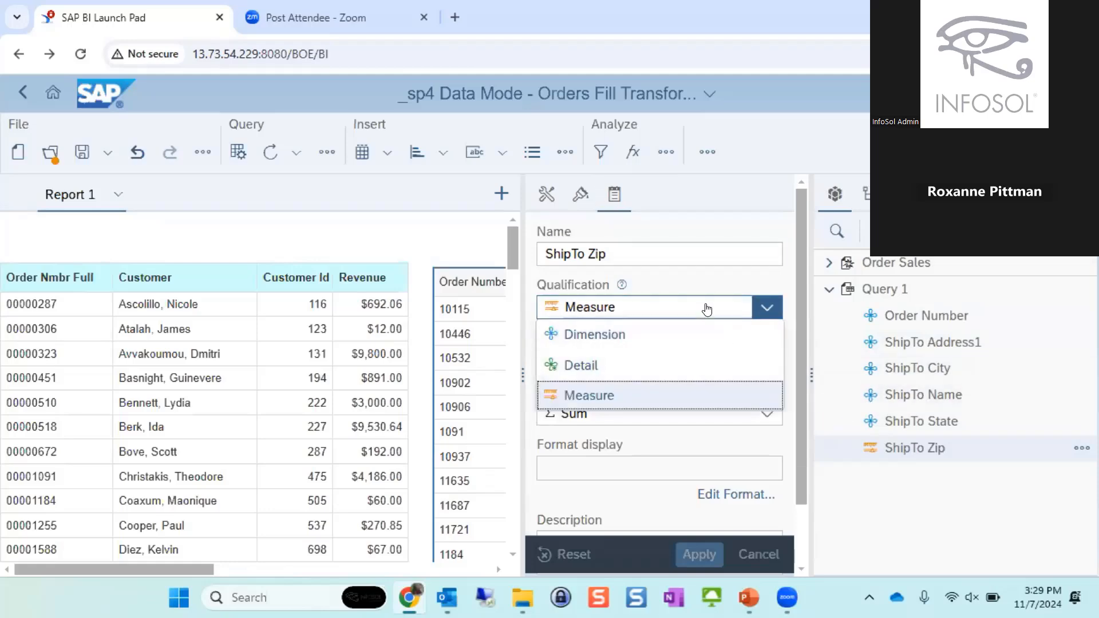
left_click(667, 339)
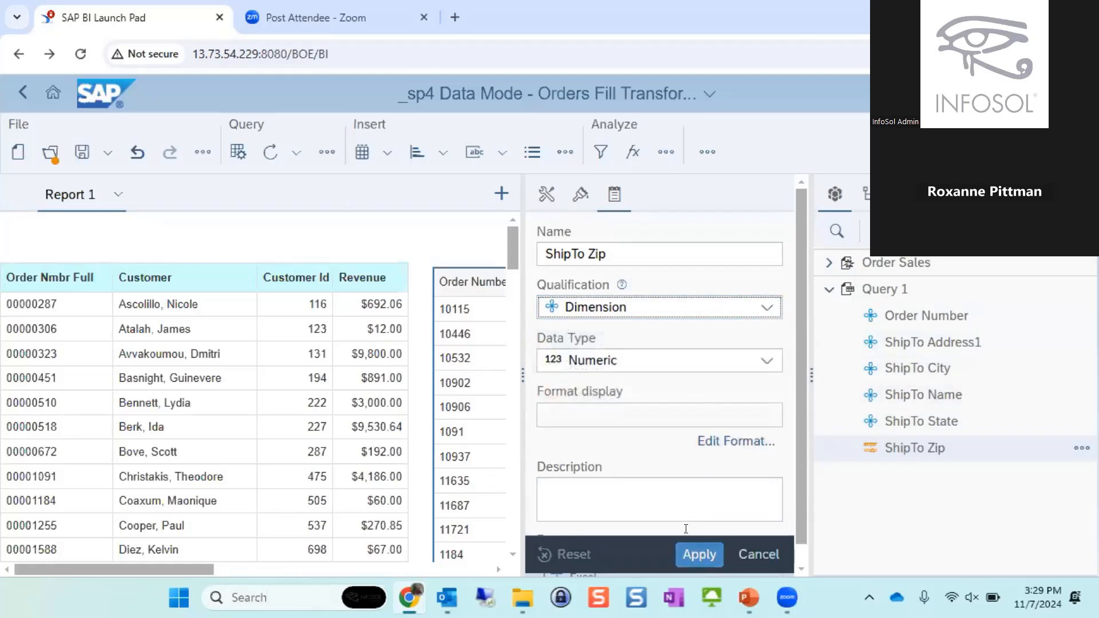
left_click(688, 557)
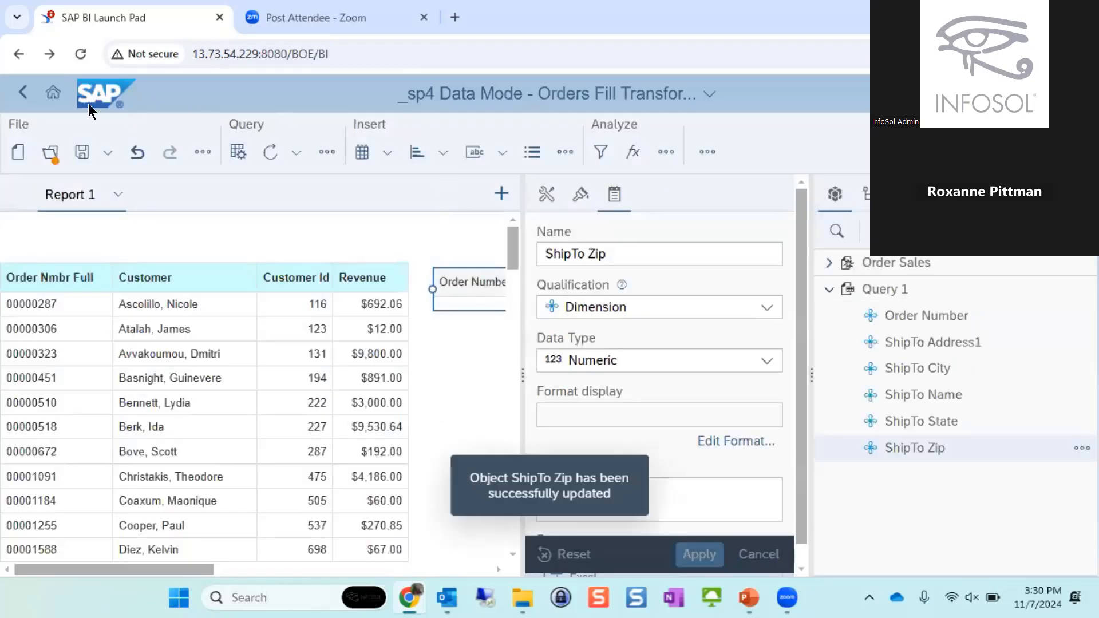
left_click(267, 152)
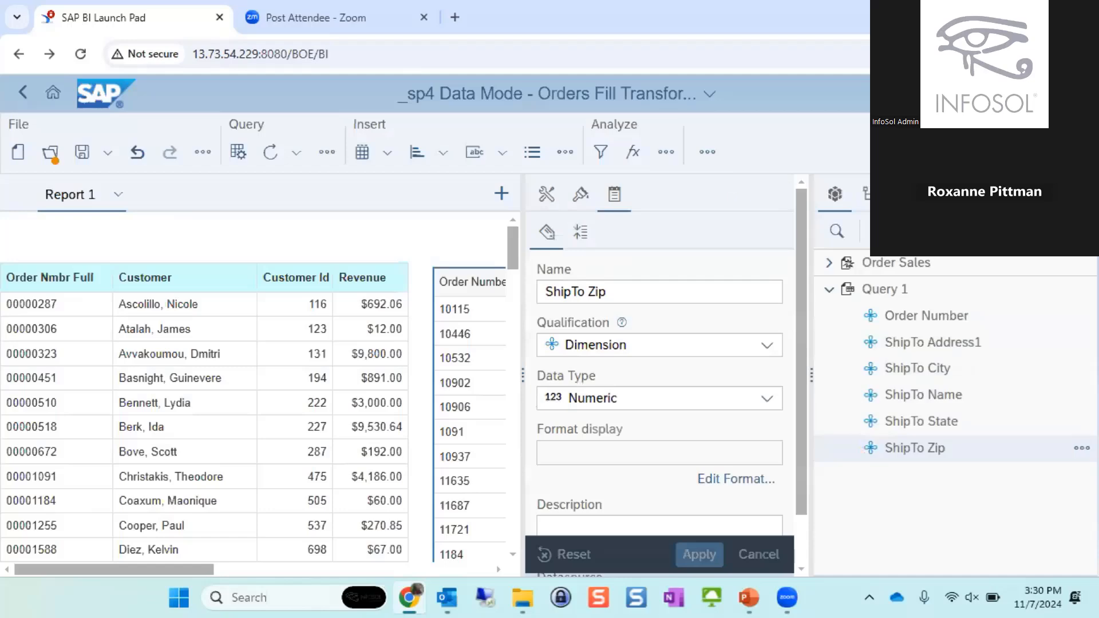
- Compare the order number format in the sales table's Order Nmbr Full column with the ship-to table's Order Number column
left_click(985, 229)
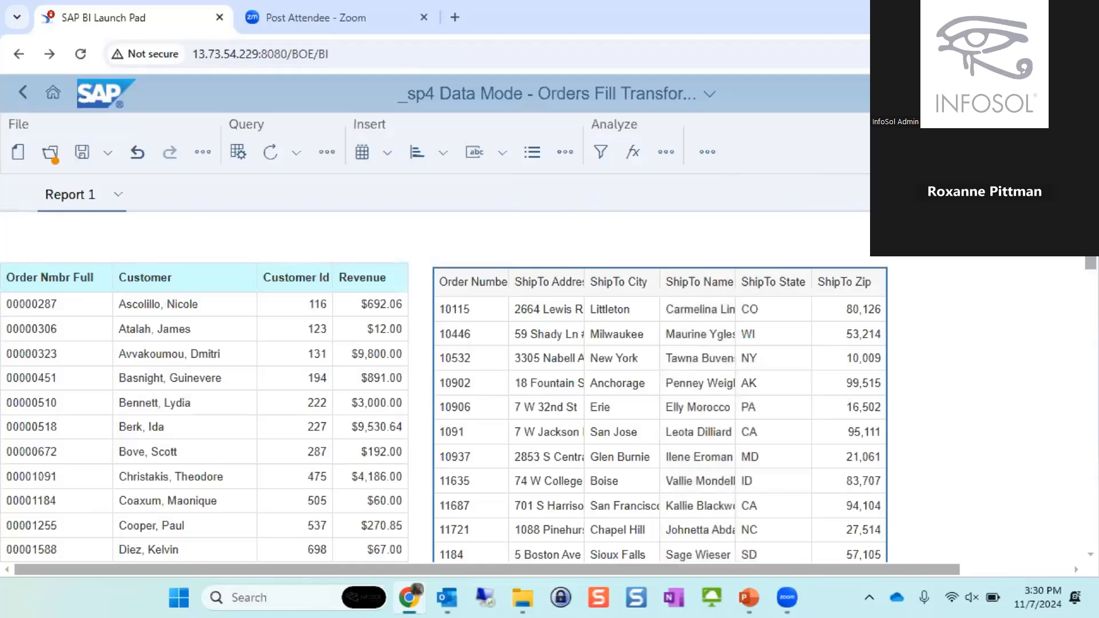
left_click(6, 362)
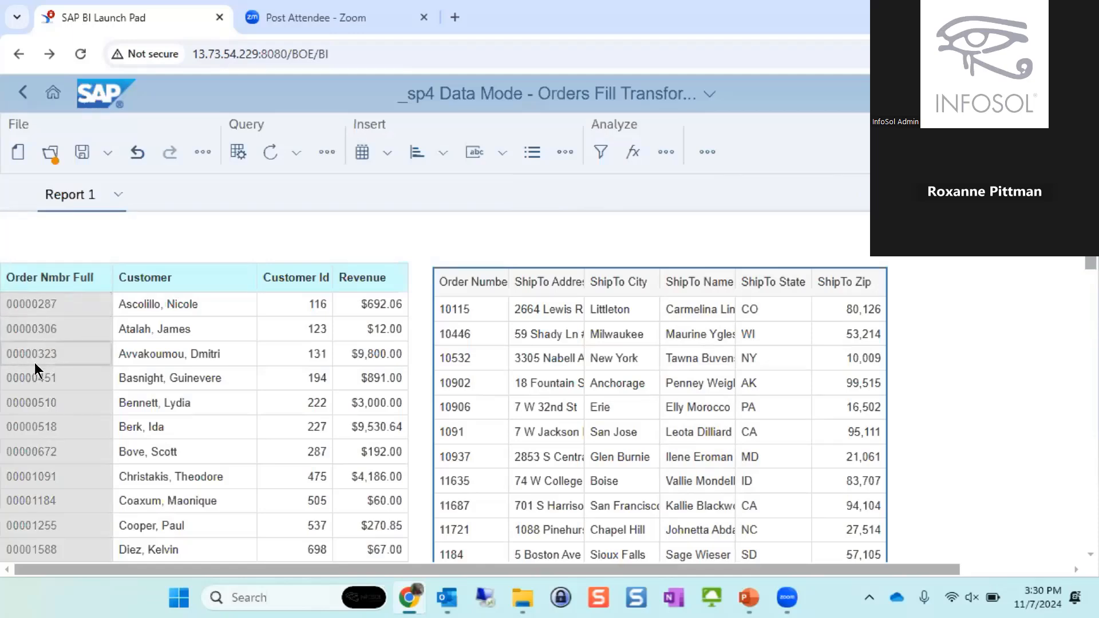
left_click(62, 299)
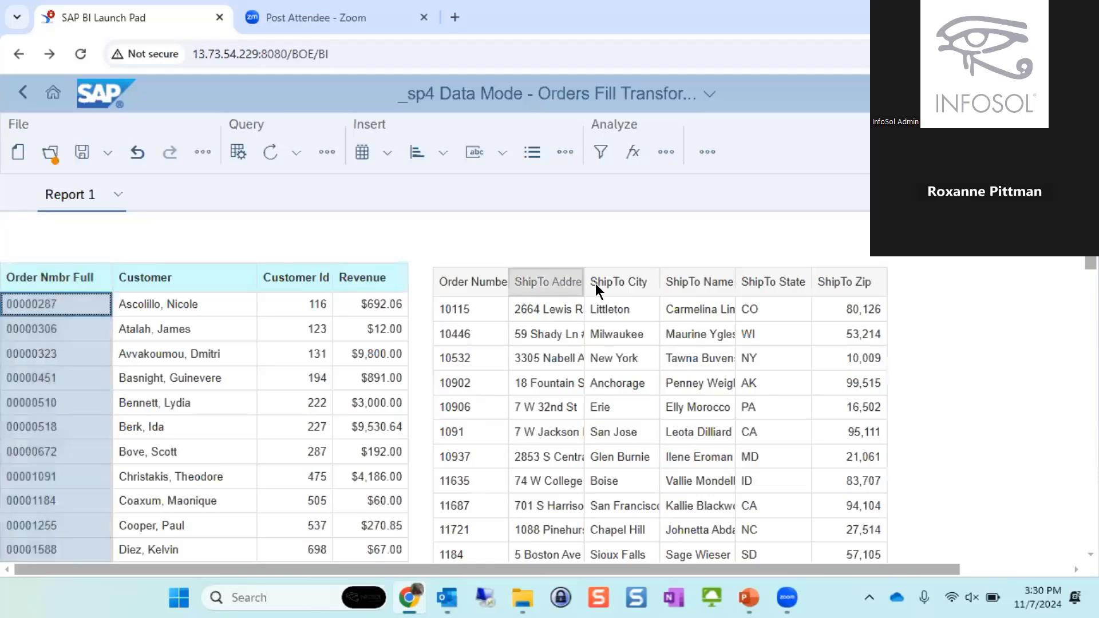
left_click(484, 309)
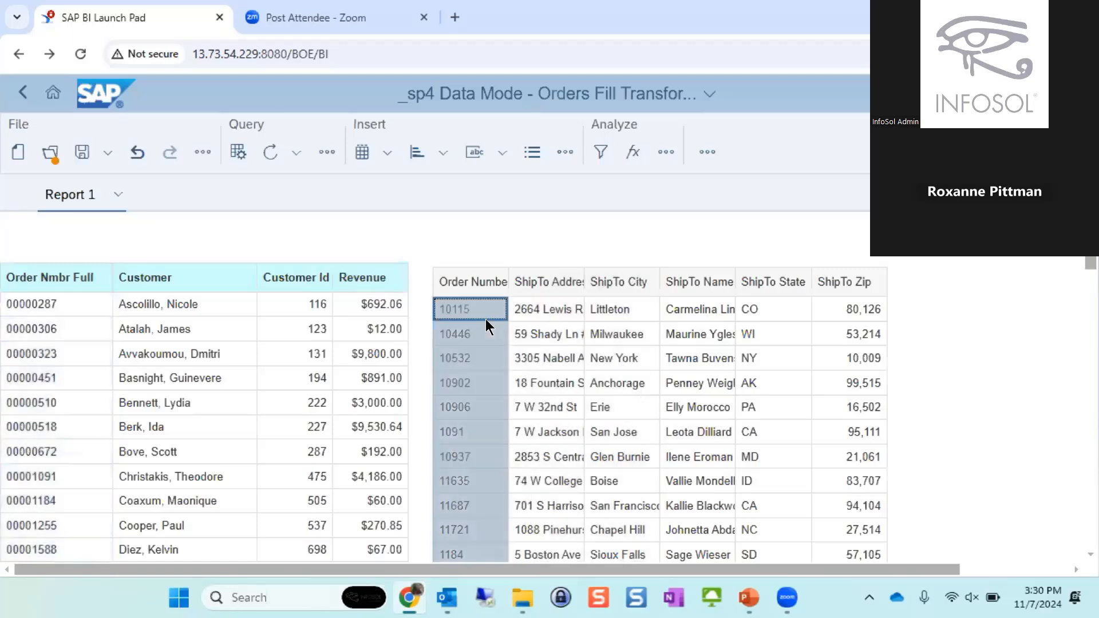
- Switch the document to Data mode and show the data sources and queries behind the cubes
scroll(476, 335, "down", 5)
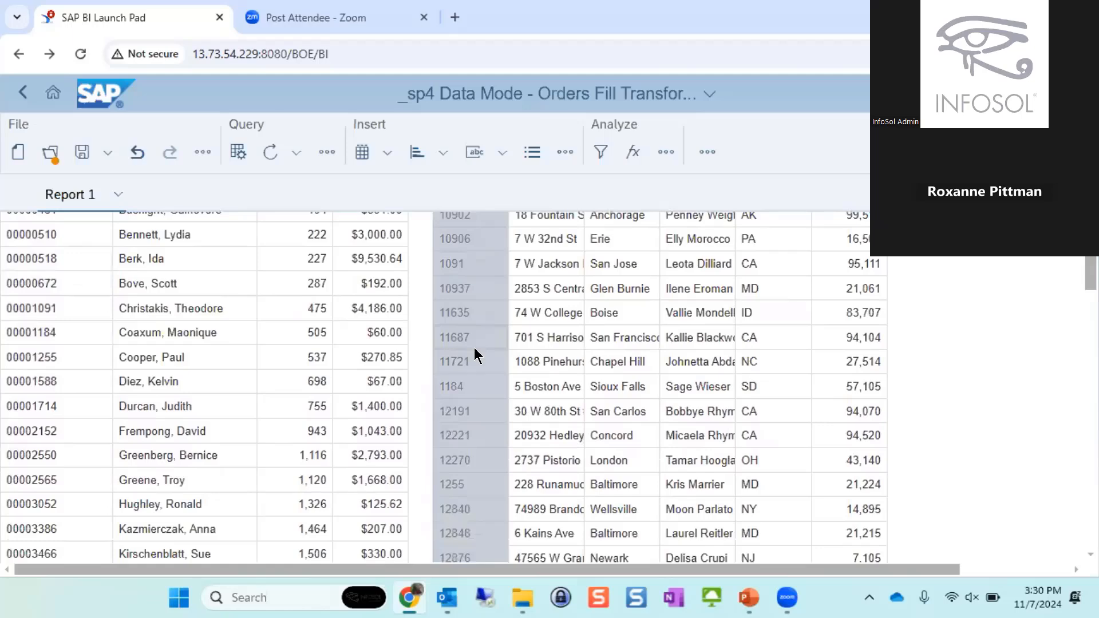
scroll(474, 348, "down", 3)
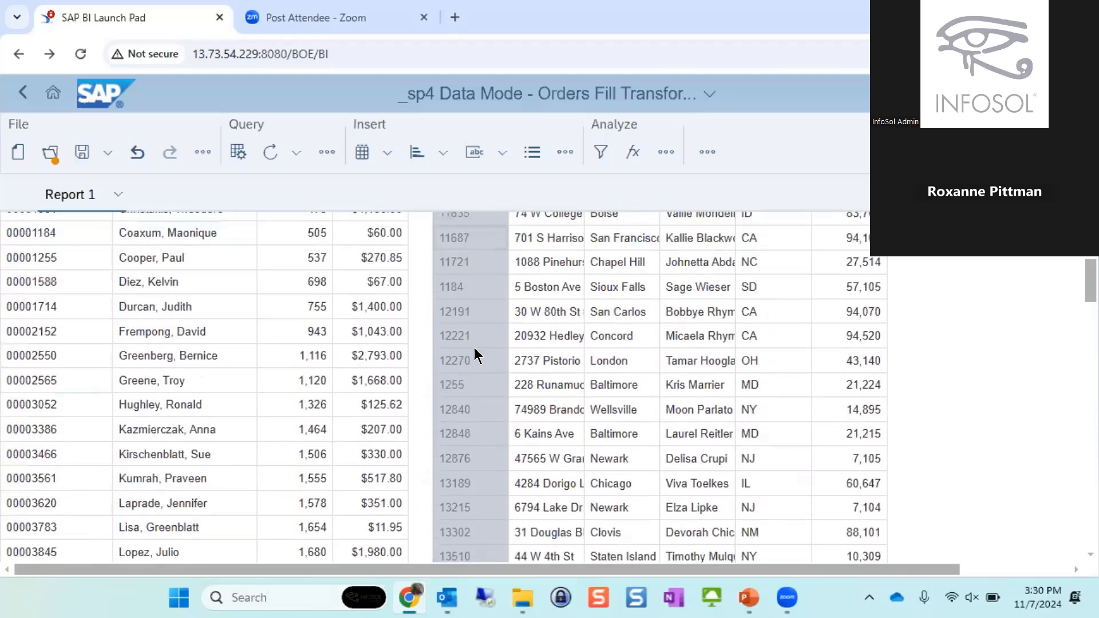
scroll(474, 354, "up", 5)
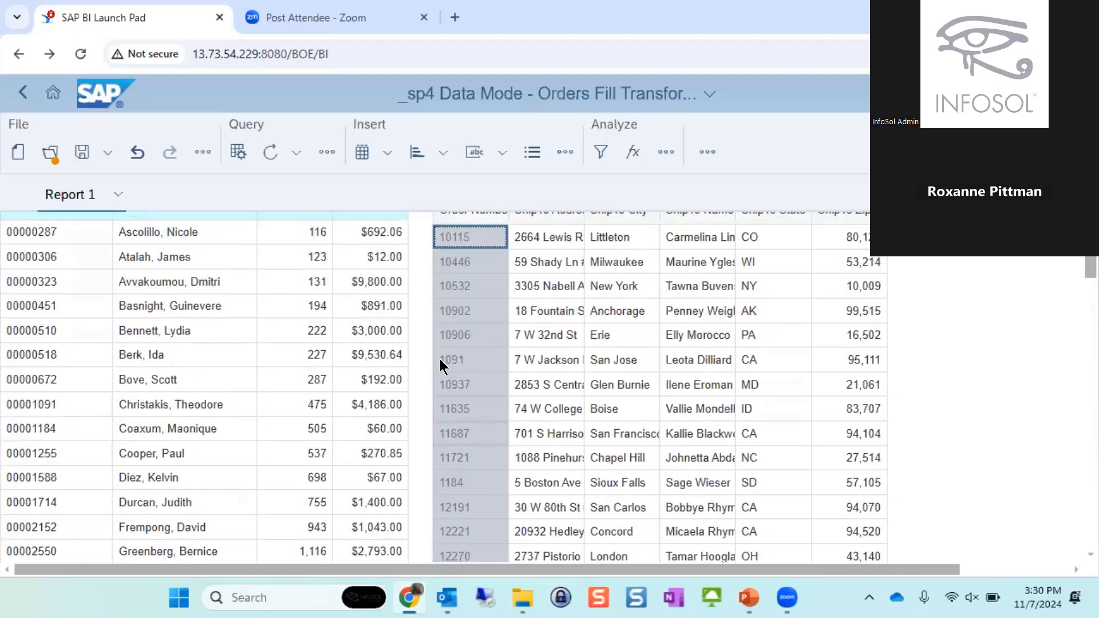
scroll(440, 359, "up", 1)
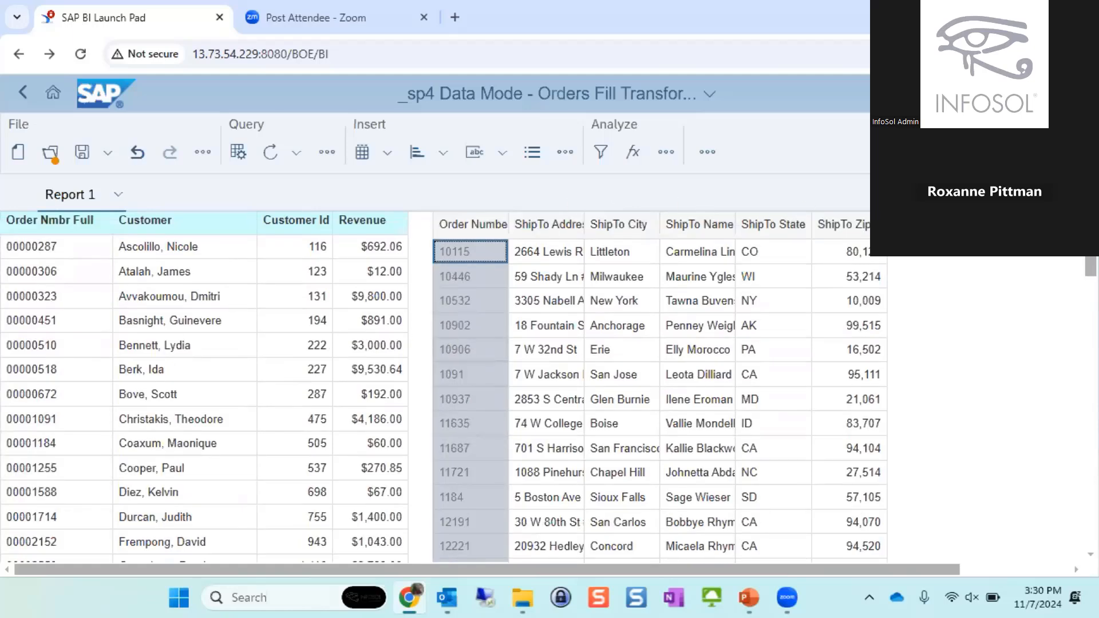
right_click(1009, 271)
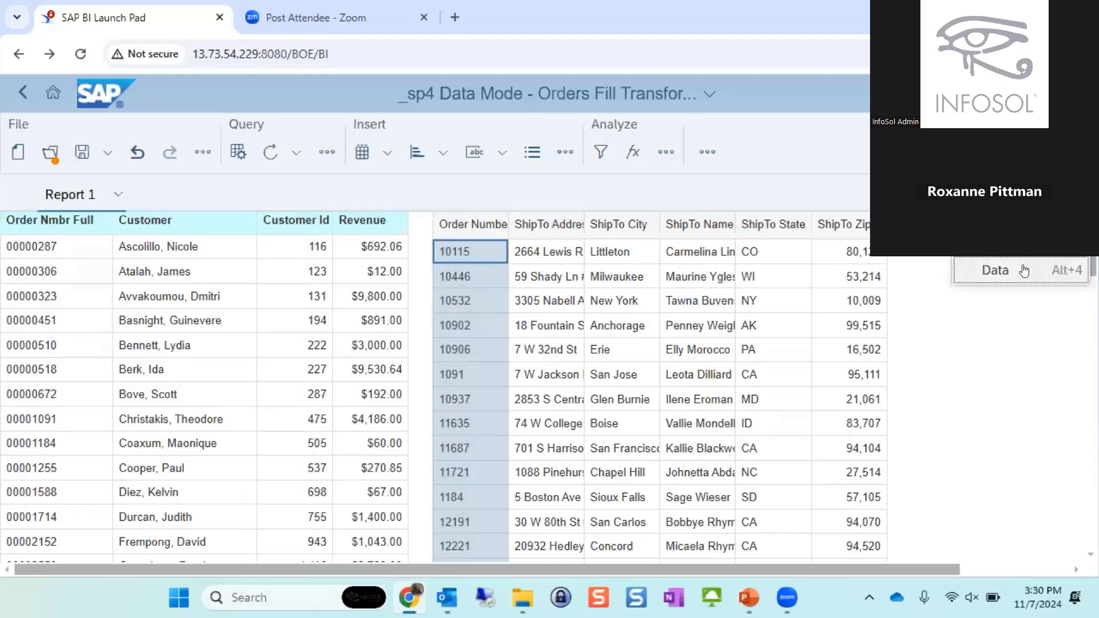
left_click(1024, 270)
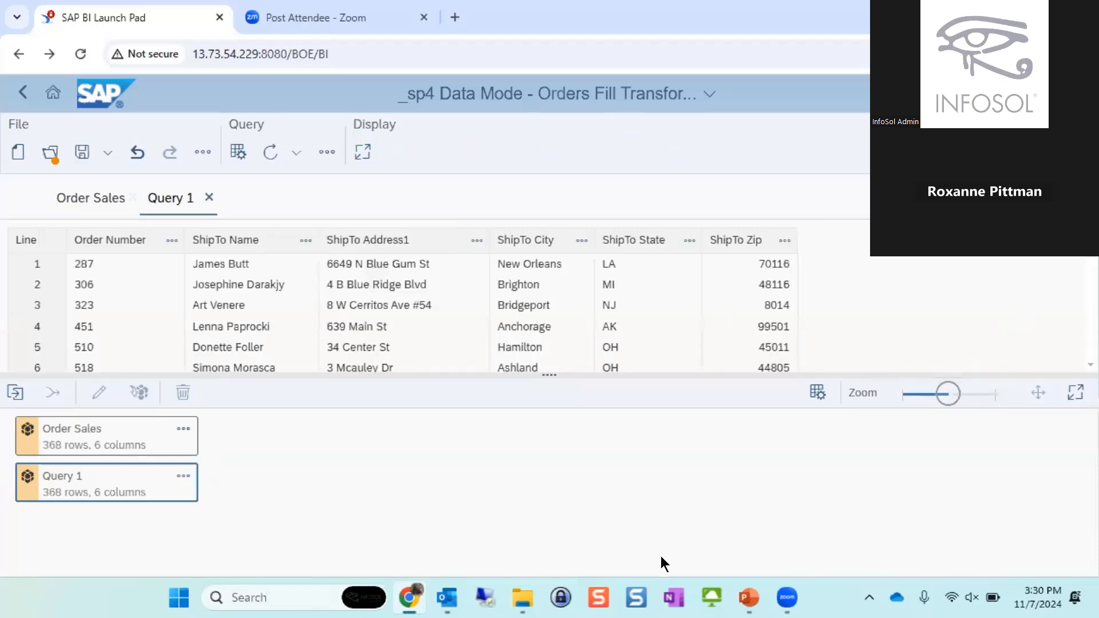
left_click(809, 392)
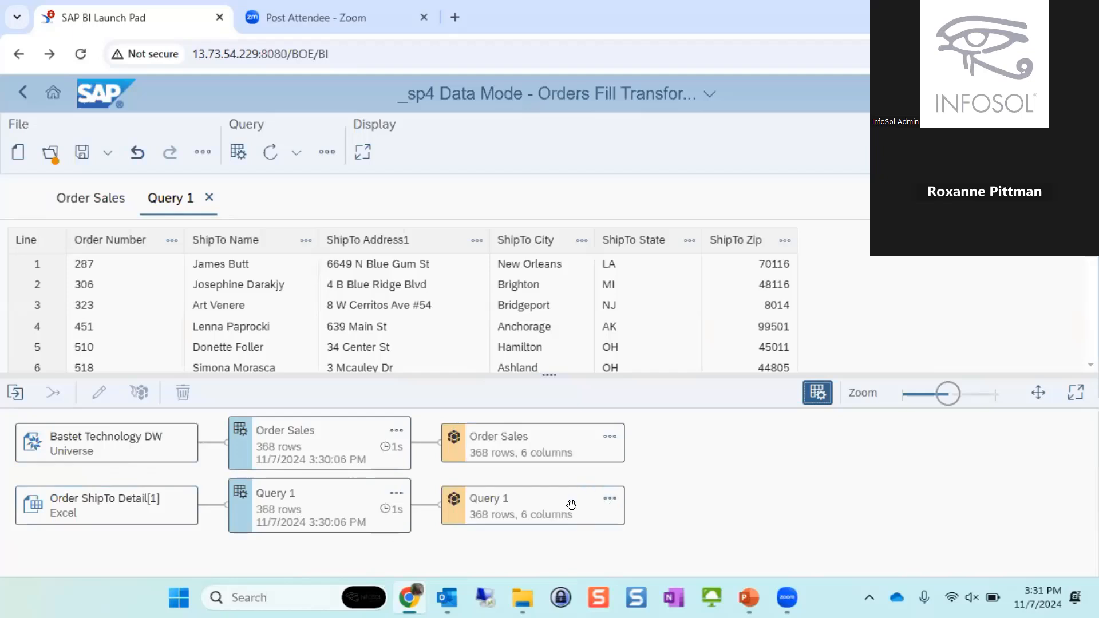
- Fill Query 1's Order Number column with the string 0 at the start, up to a maximum length of 8
left_click(556, 433)
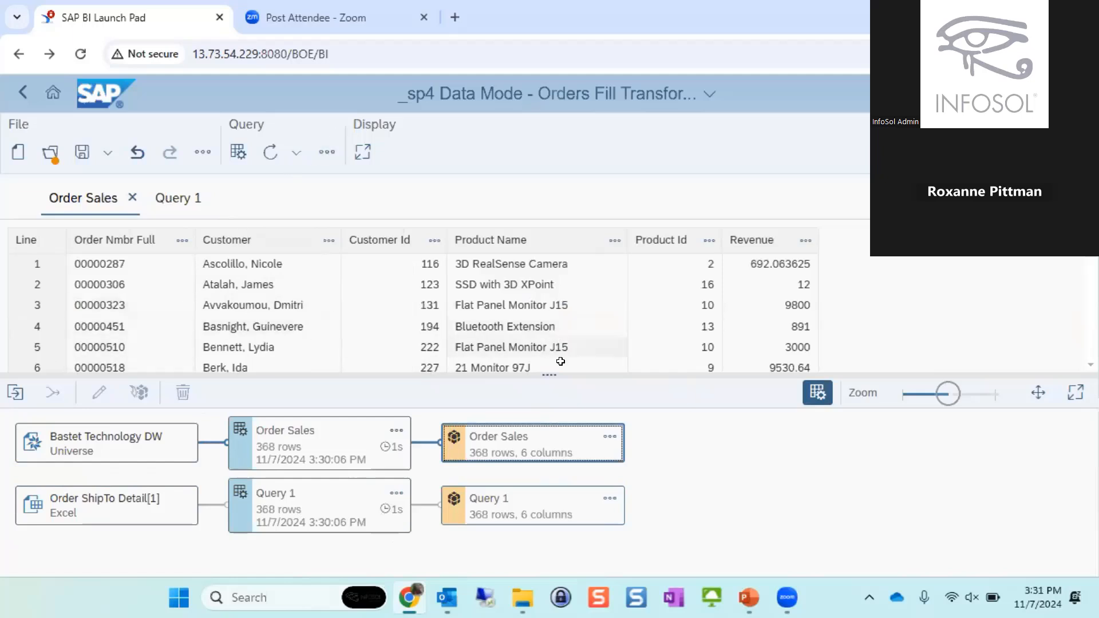
left_click(559, 503)
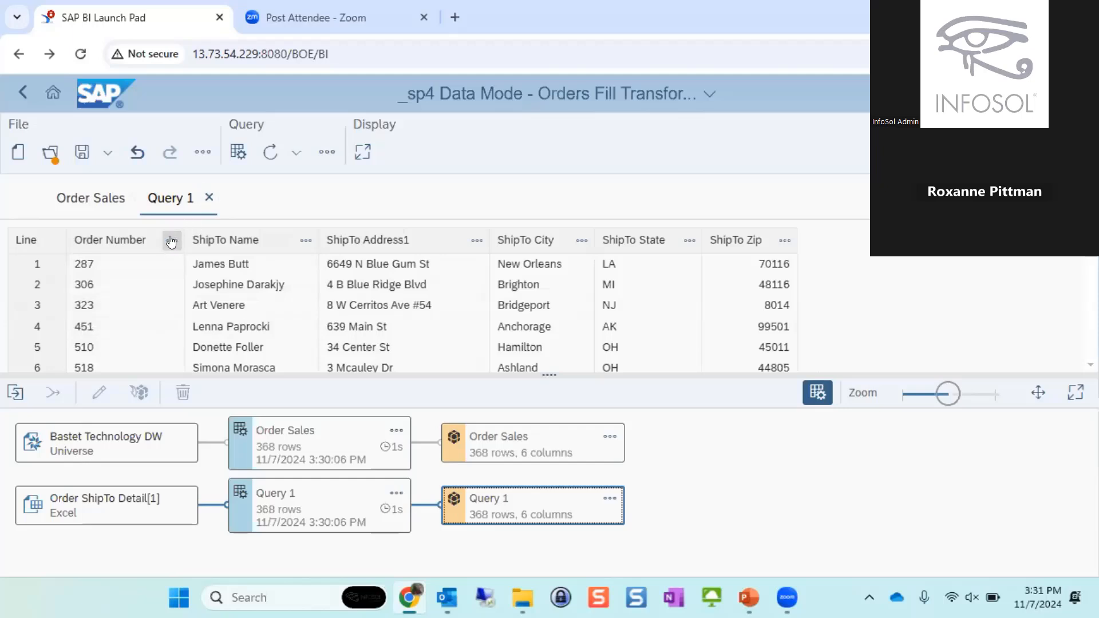
left_click(170, 244)
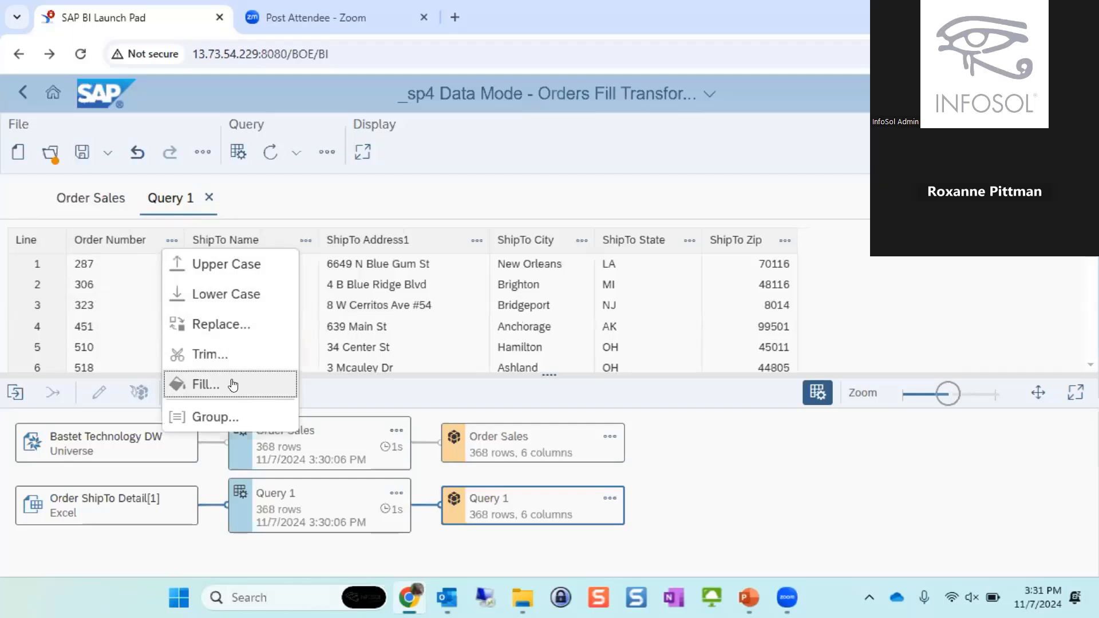
left_click(233, 384)
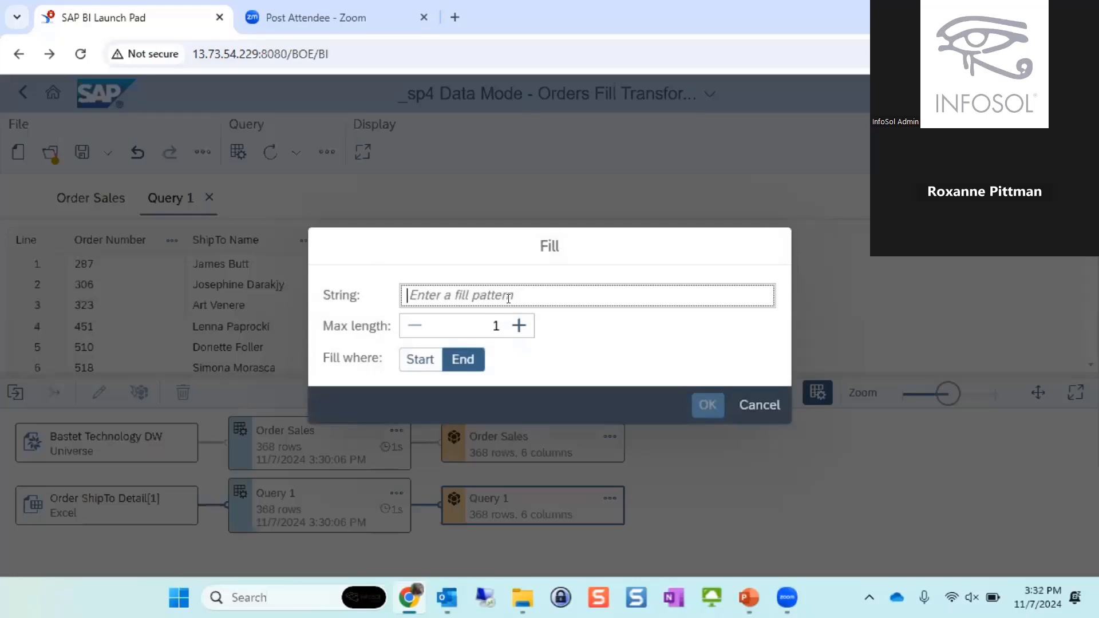
type("0")
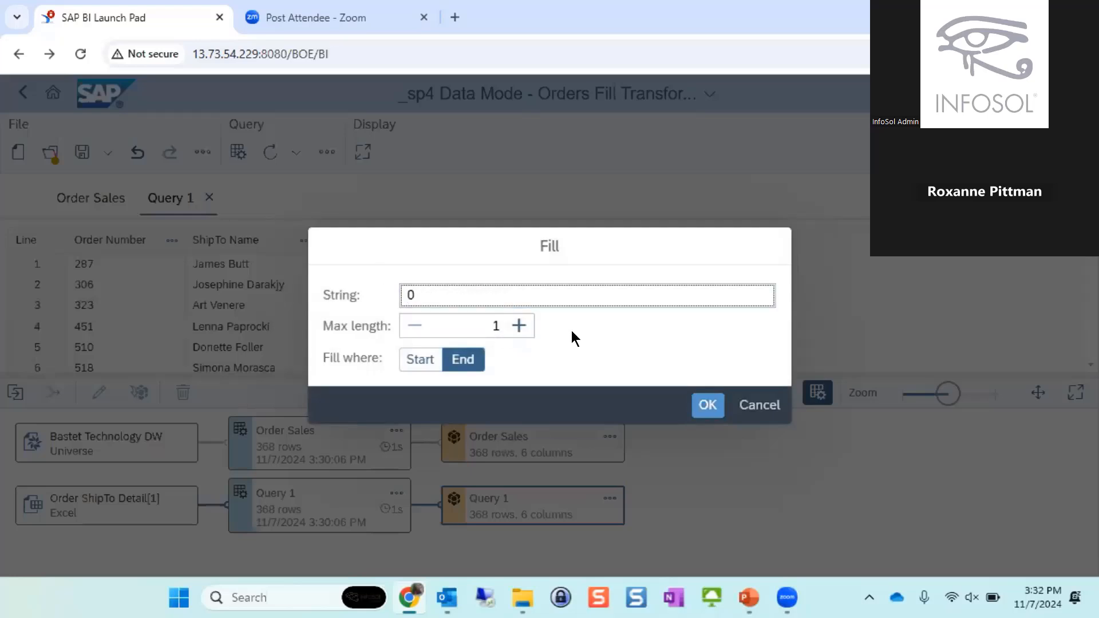
left_click(502, 328)
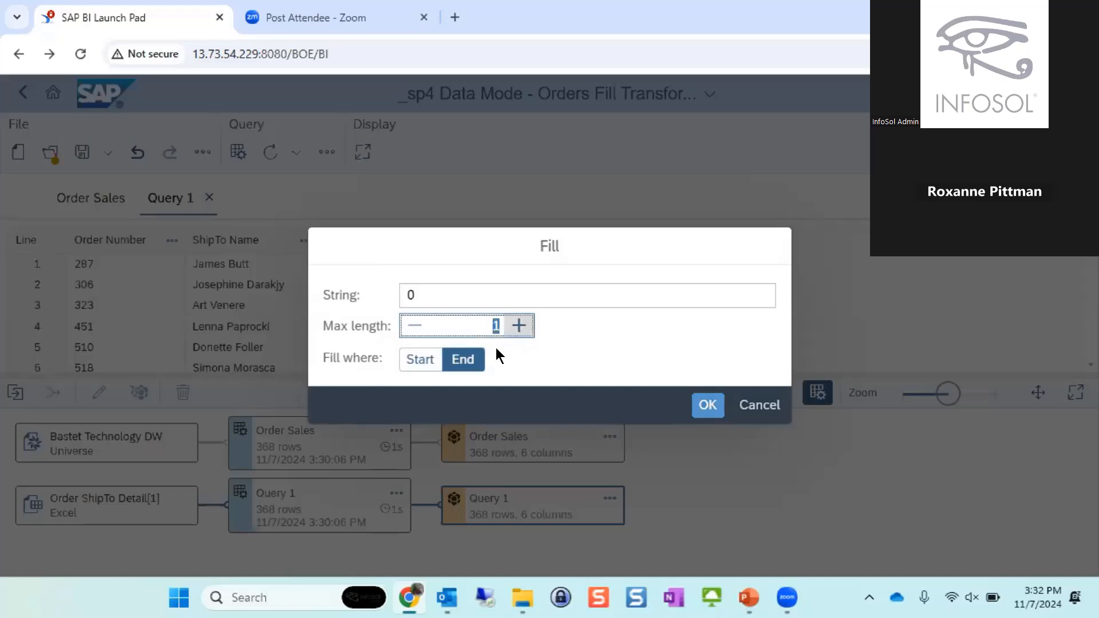
type("8")
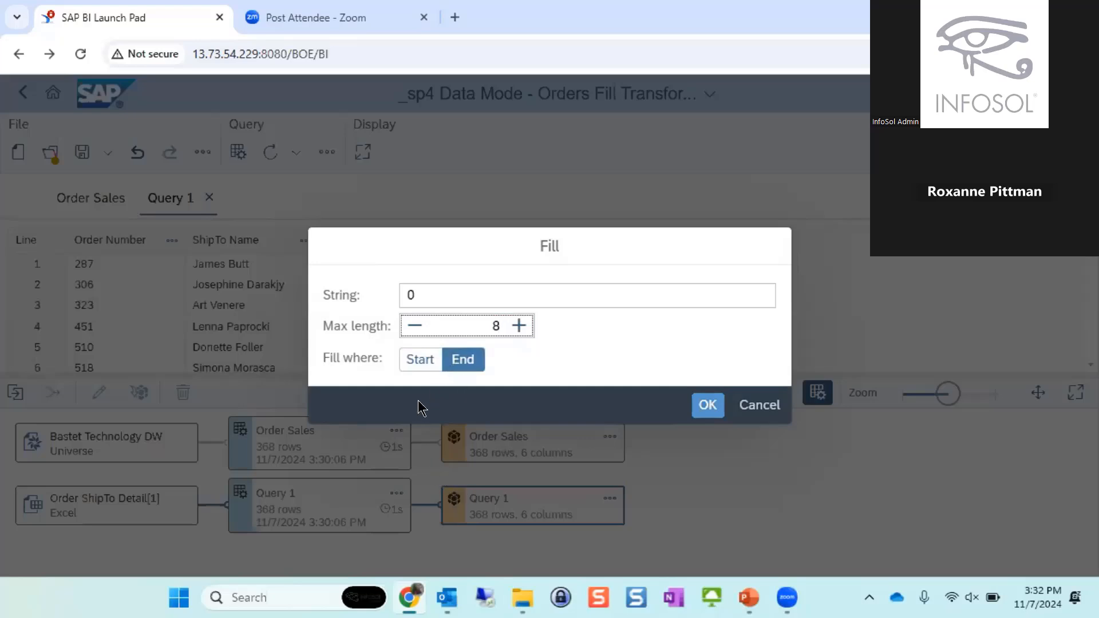
left_click(422, 357)
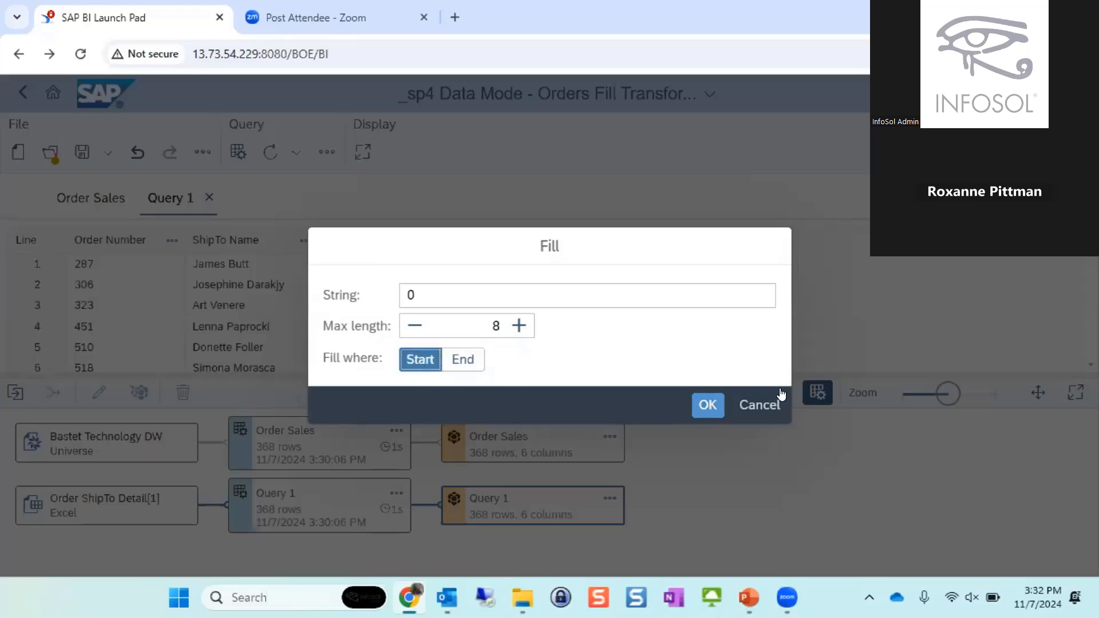
left_click(708, 405)
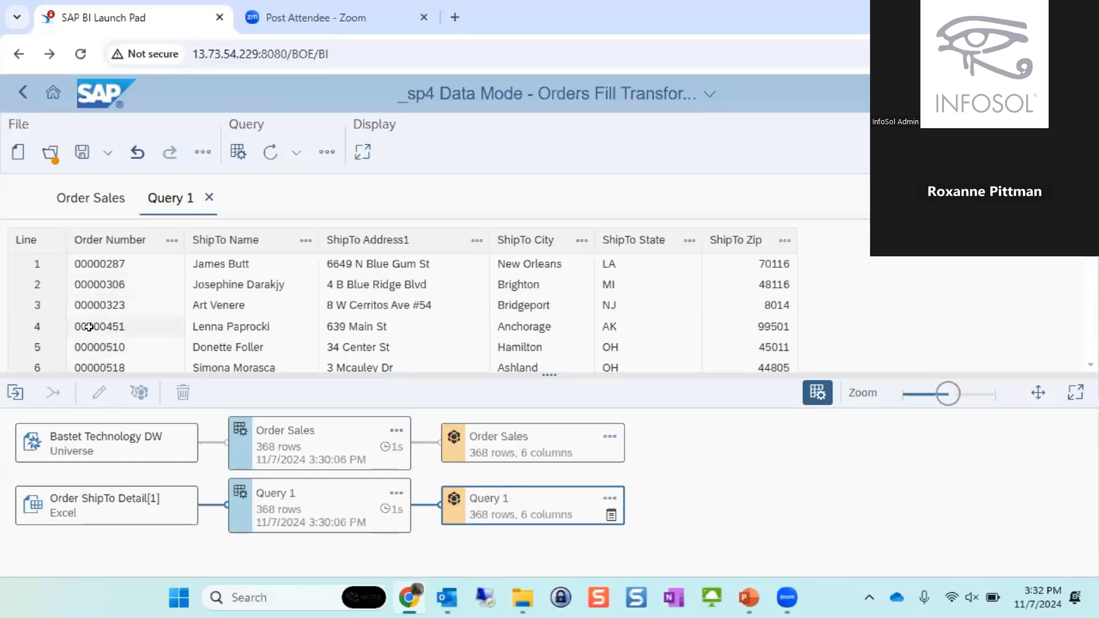
- Start a combined cube from the Order Sales and Query 1 cubes and name it Order Sales with Shipping
scroll(89, 327, "down", 3)
scroll(91, 327, "down", 5)
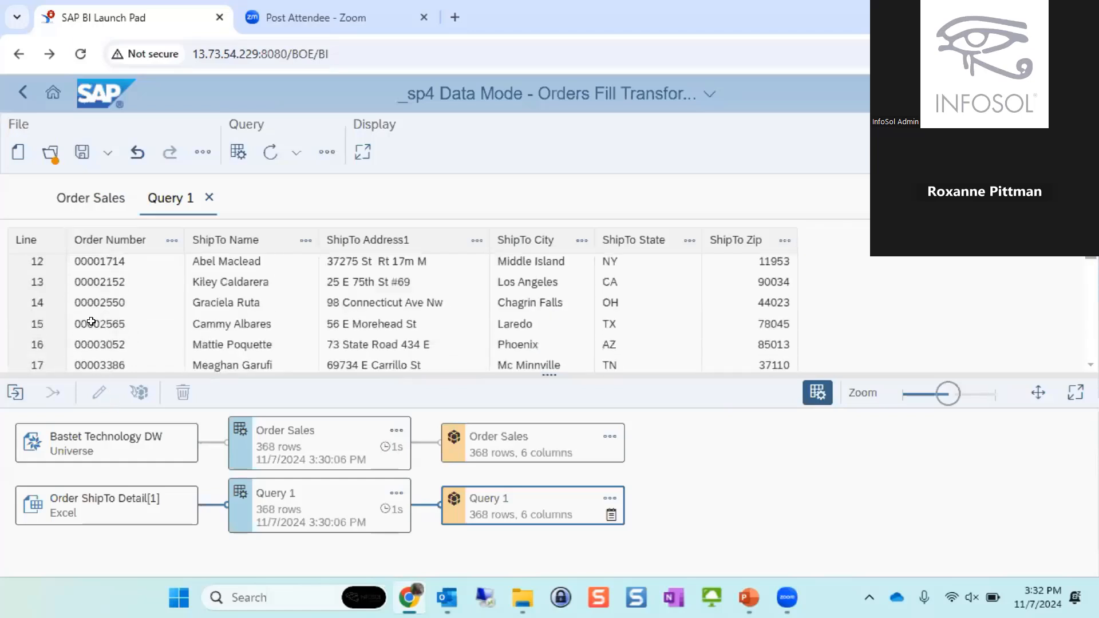
scroll(113, 327, "down", 3)
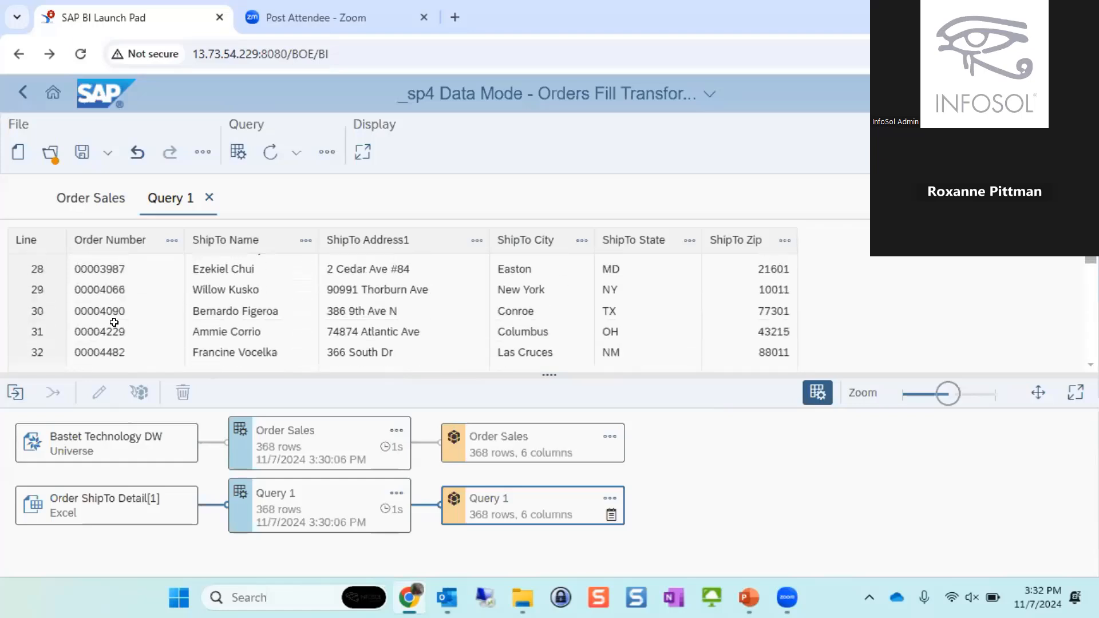
scroll(108, 337, "down", 3)
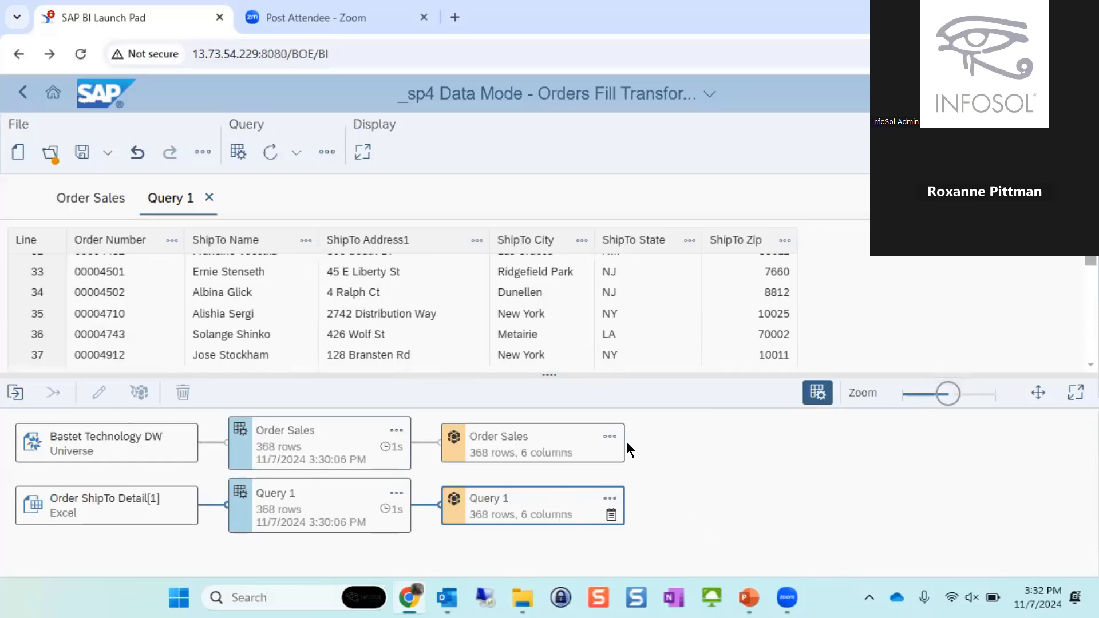
left_click(574, 433)
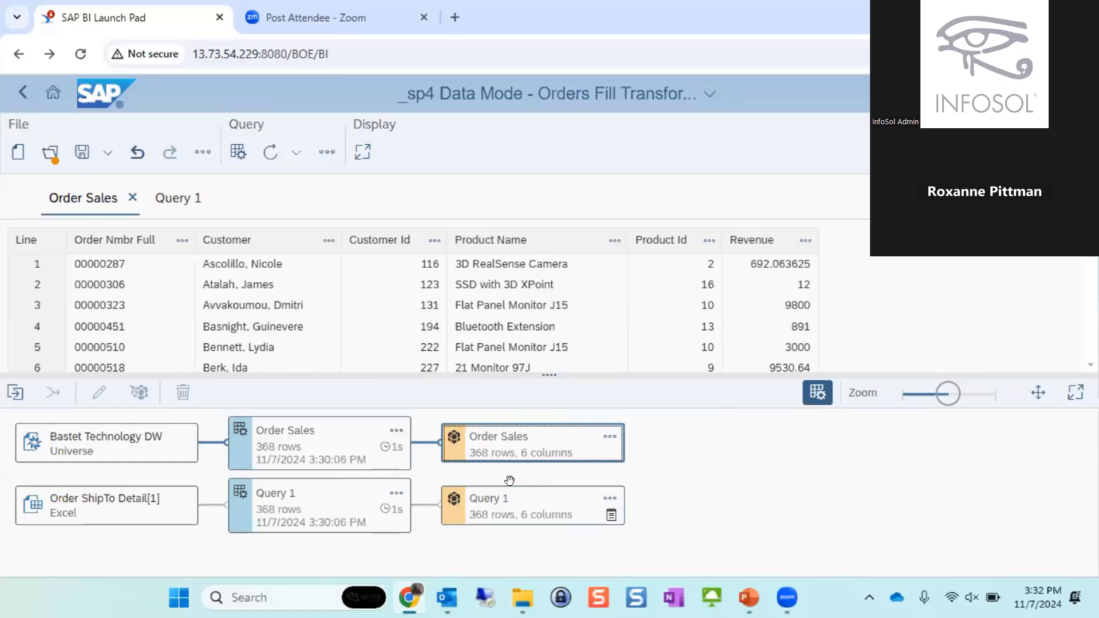
left_click(537, 493)
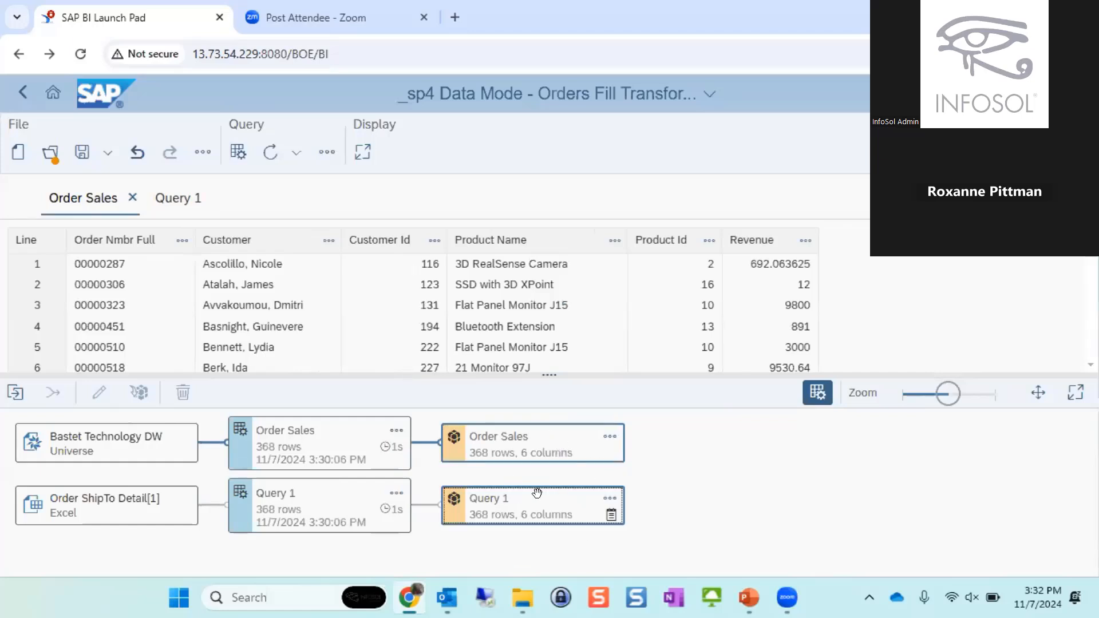
left_click(679, 441)
left_click_drag(689, 434, 564, 528)
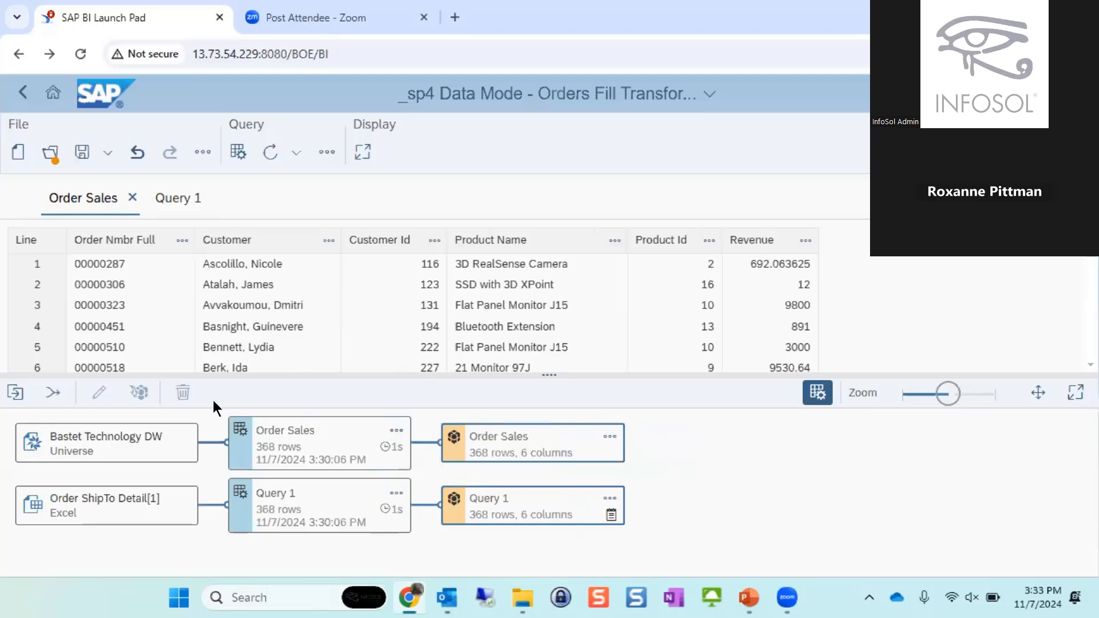
left_click(53, 393)
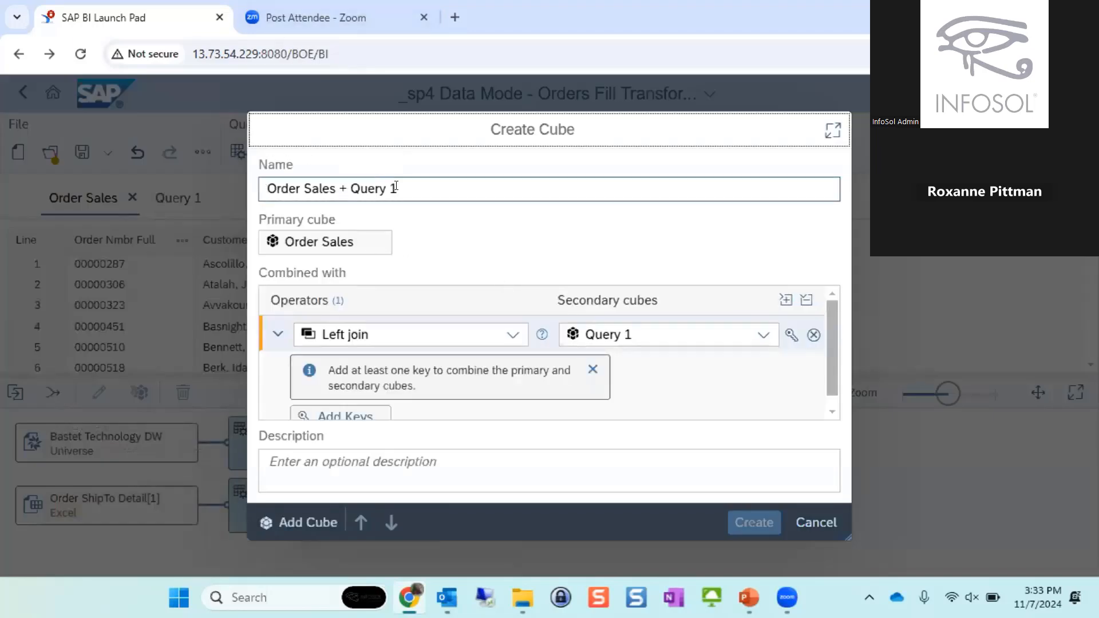
left_click_drag(396, 188, 339, 189)
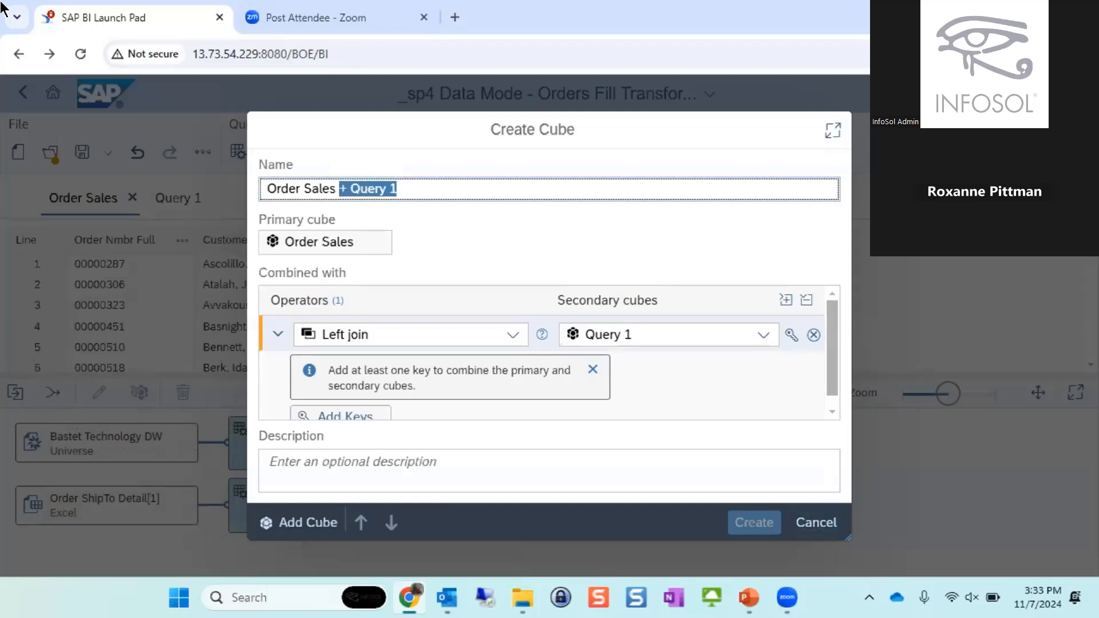
key("BackSpace")
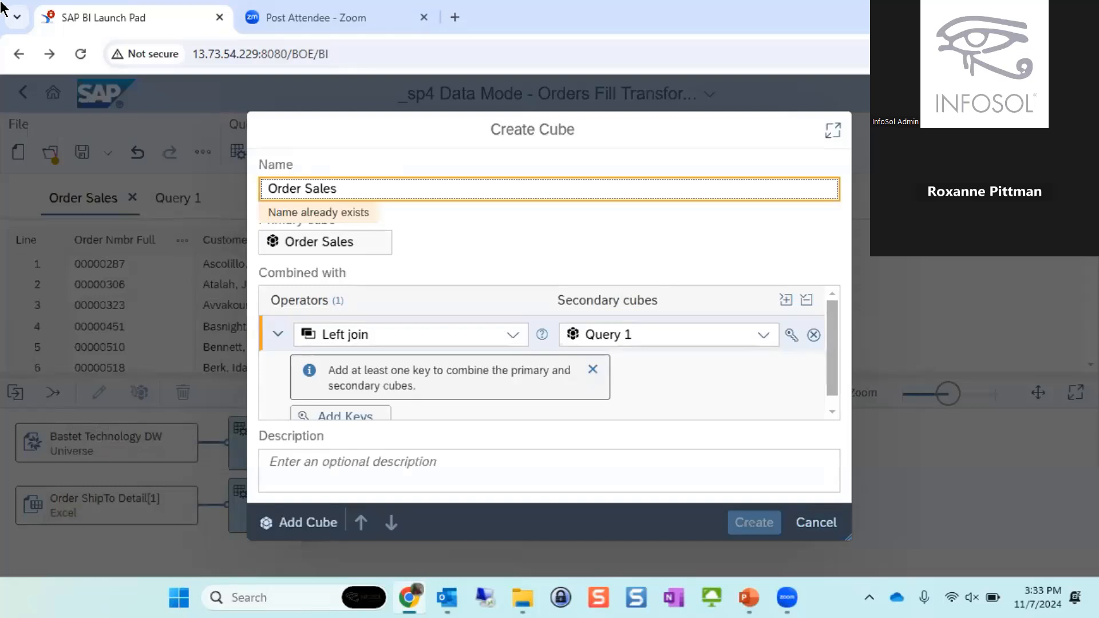
type("with S")
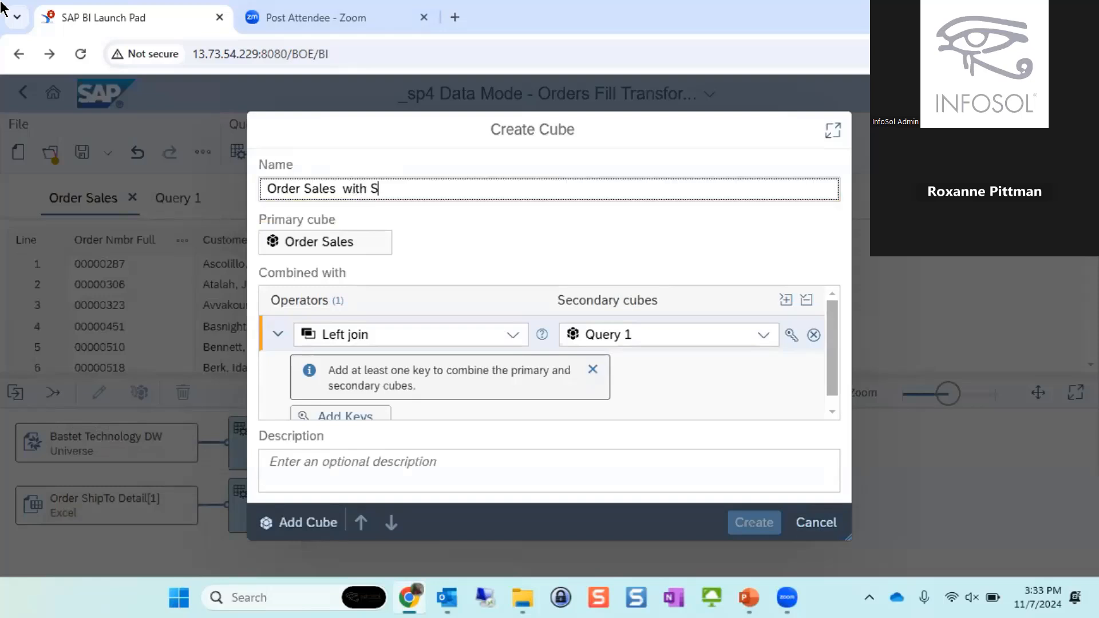
type("hipping")
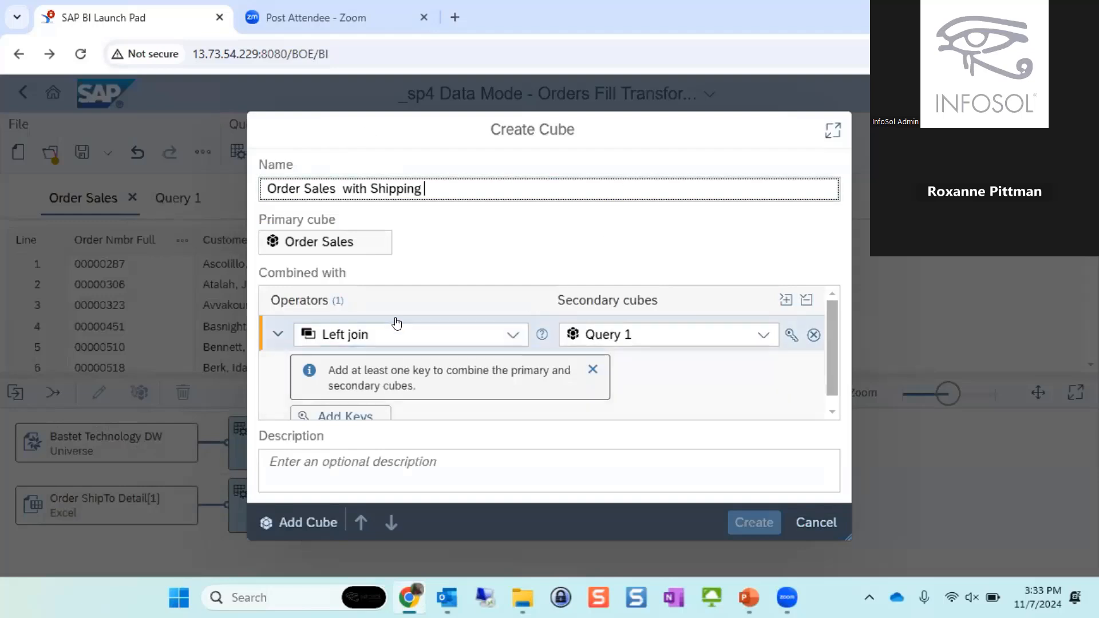
- Create the cube as a left join with Query 1, matching Order Nmbr Full to Order Number as the key
left_click(506, 333)
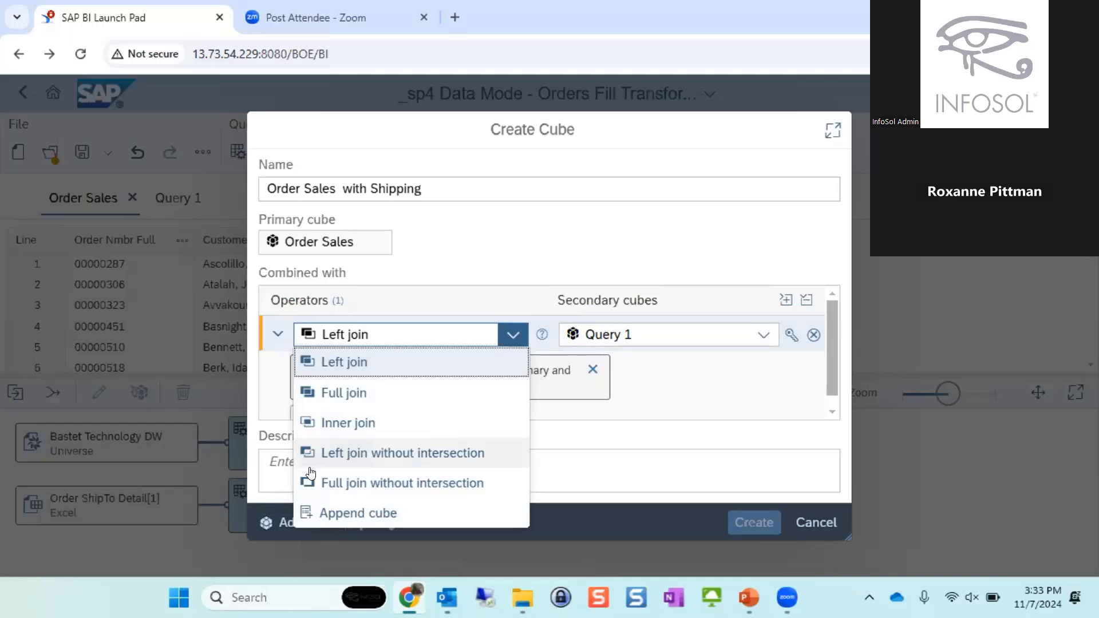
left_click(405, 365)
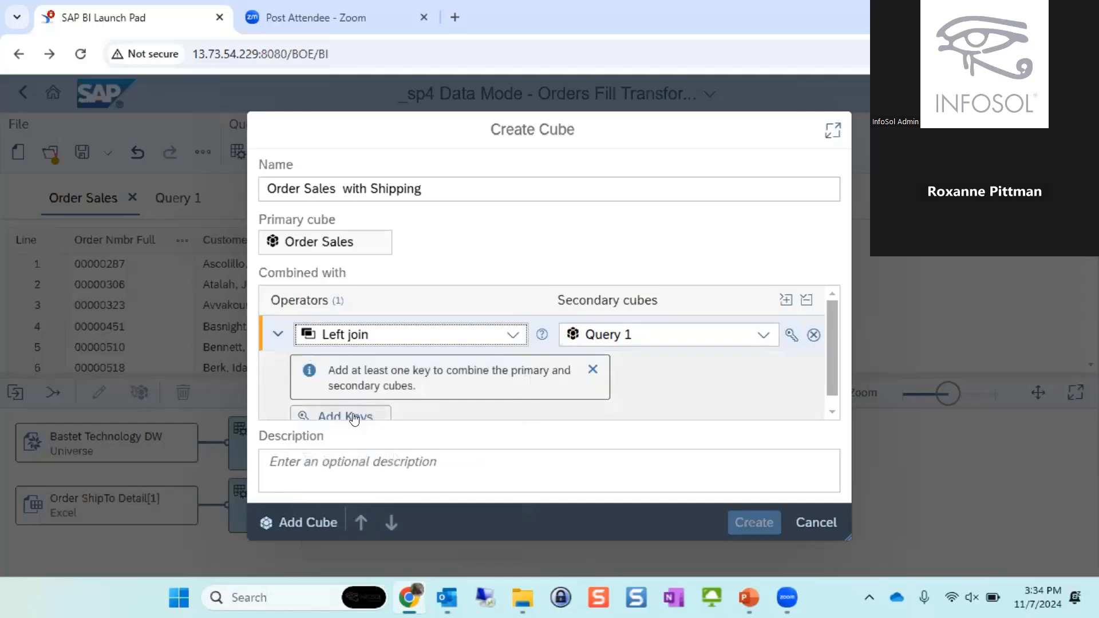
left_click(360, 414)
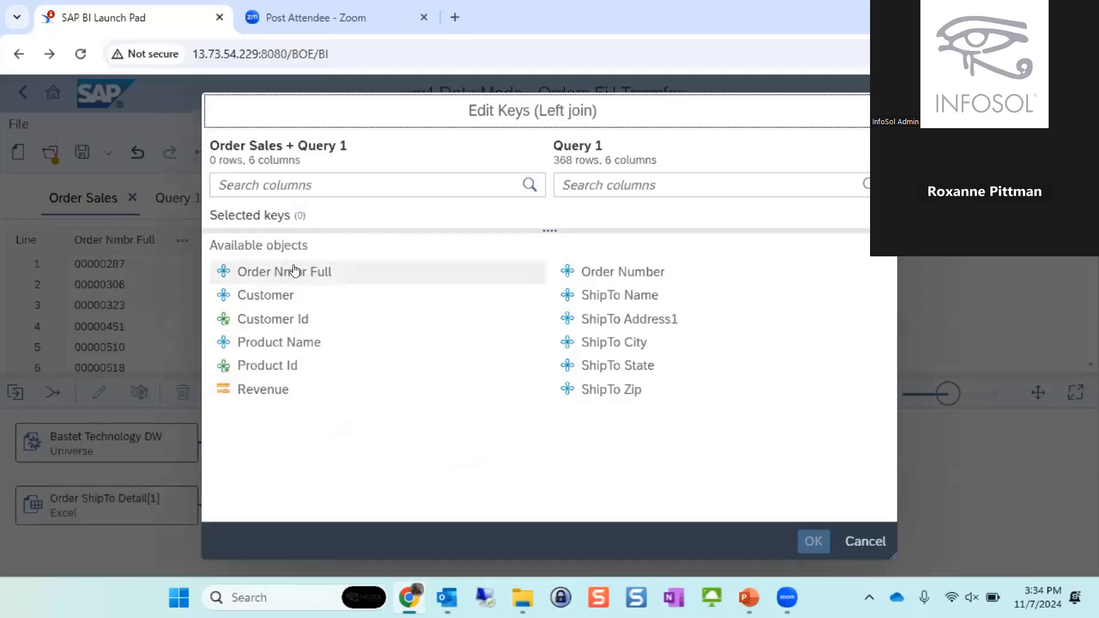
left_click(340, 274)
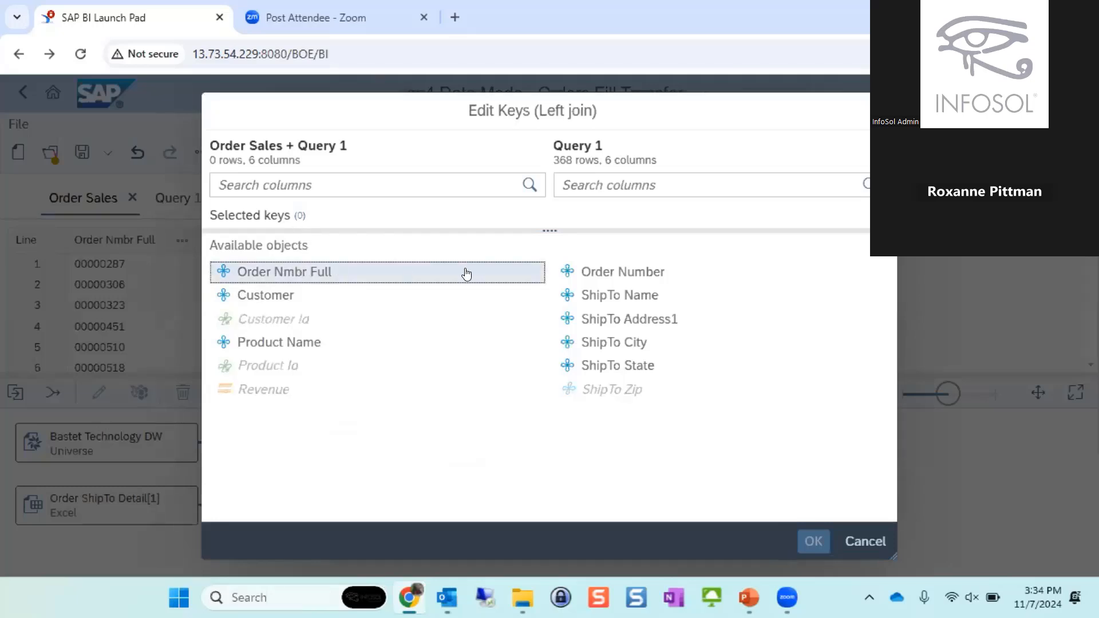
left_click(597, 272)
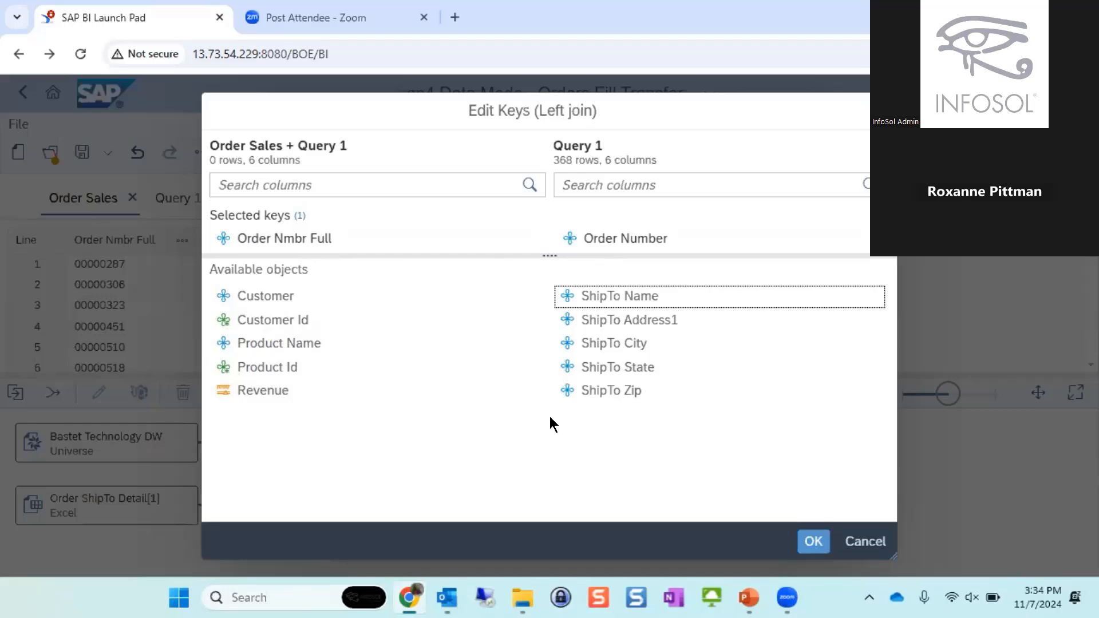
left_click(808, 543)
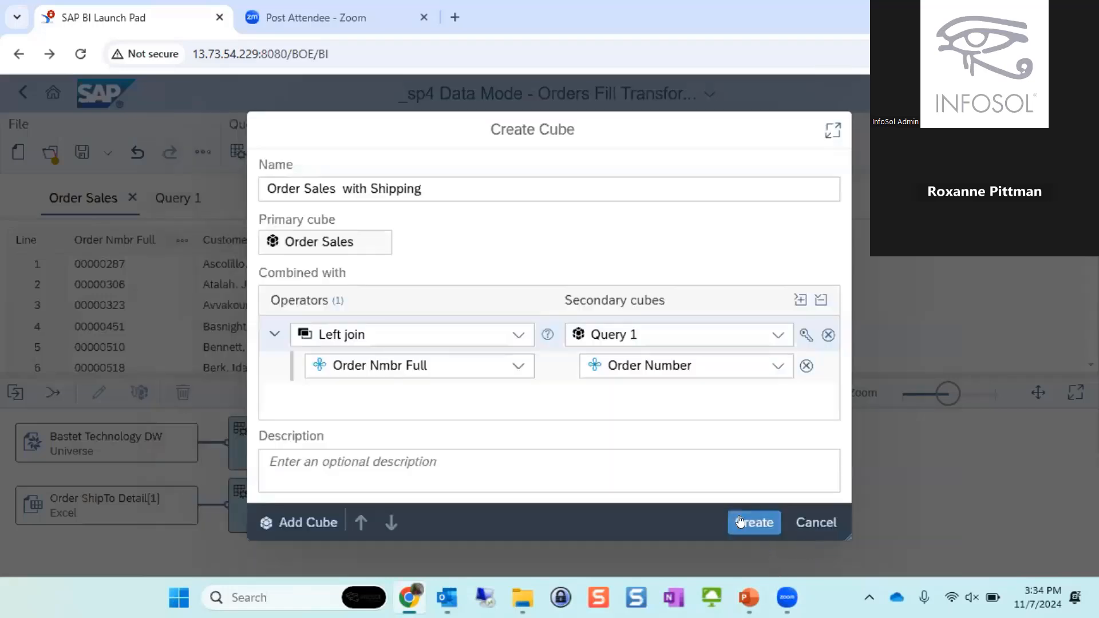
left_click(754, 522)
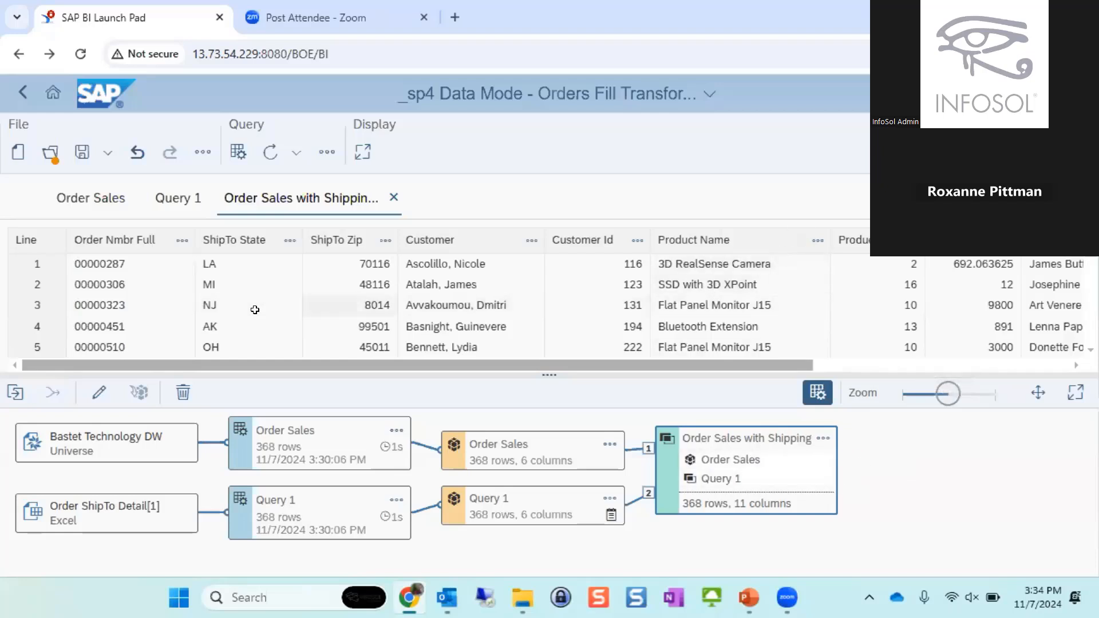
left_click_drag(361, 366, 364, 390)
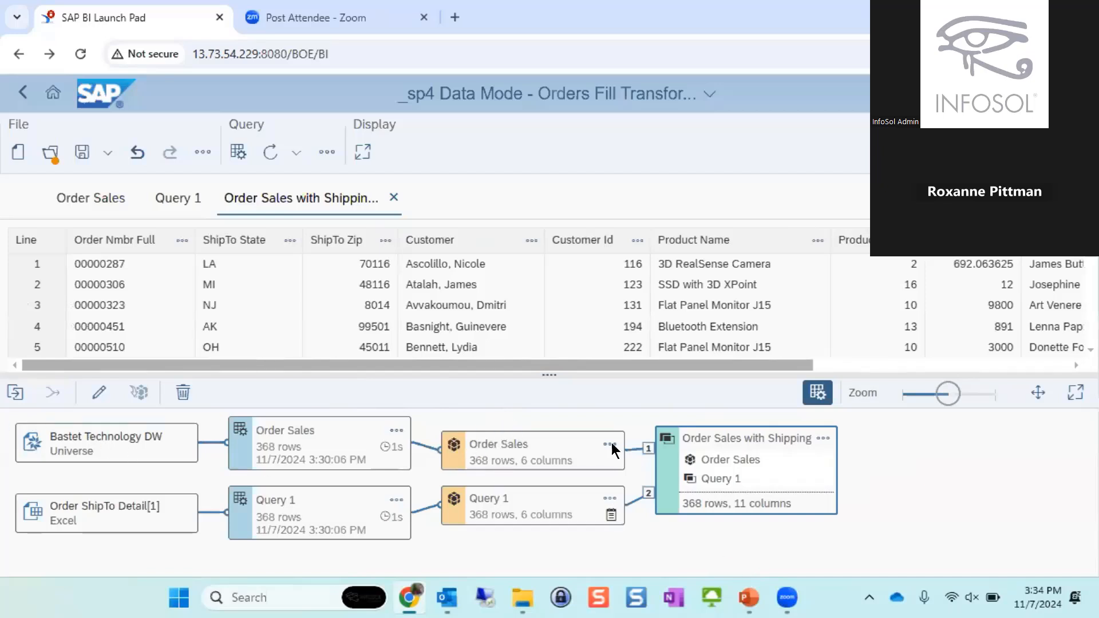
- Compare the data of the Query 1, Order Sales and Order Sales with Shipping cubes
left_click(547, 508)
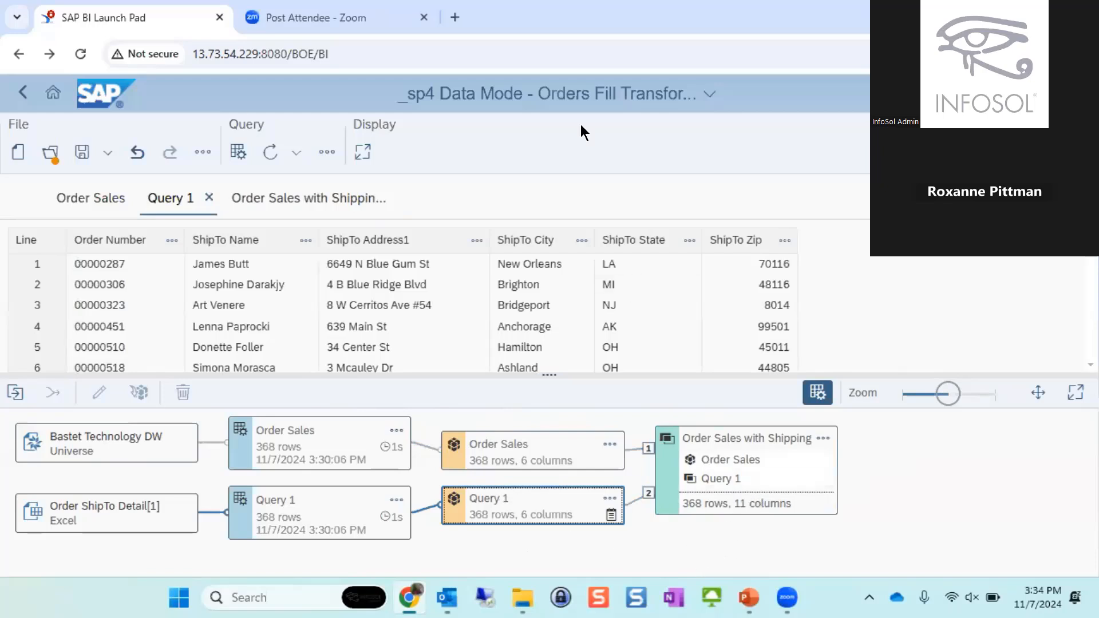
left_click(175, 199)
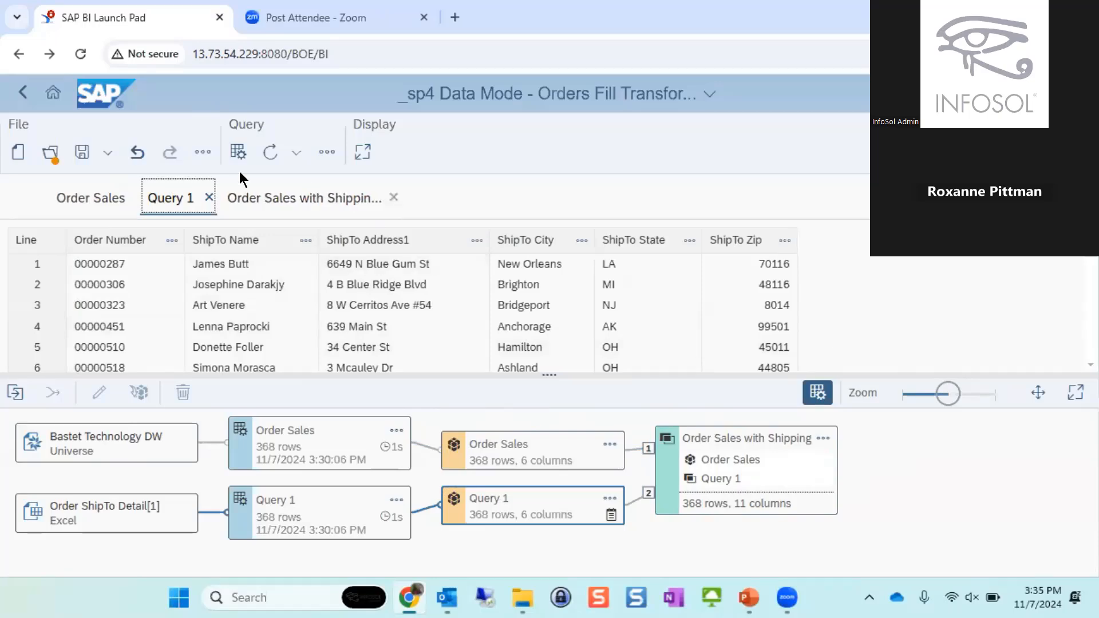
left_click(87, 199)
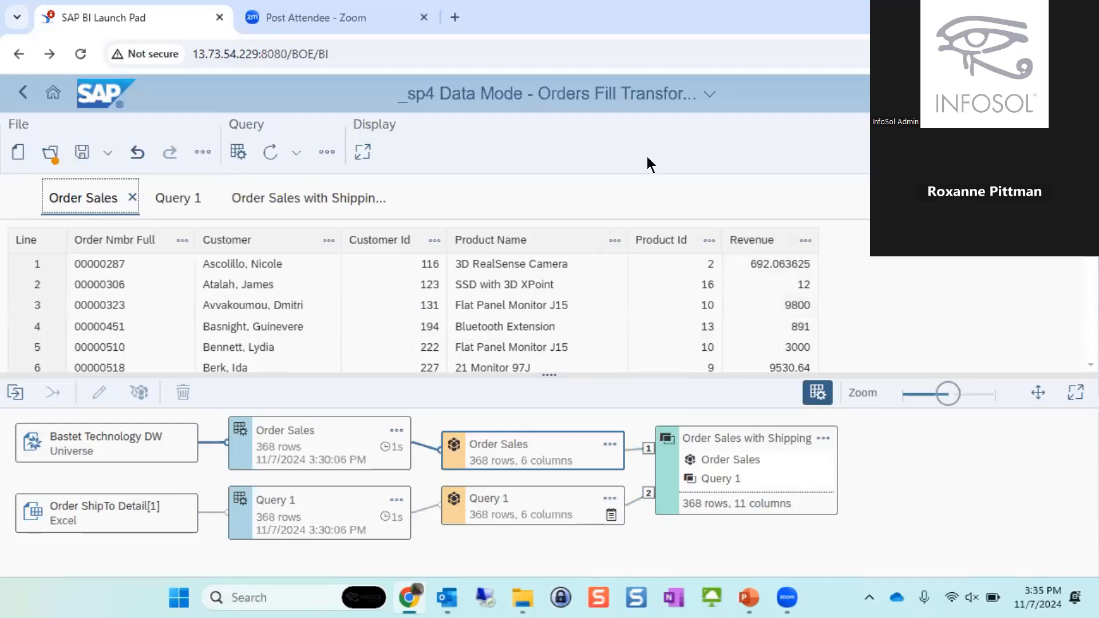
left_click(293, 198)
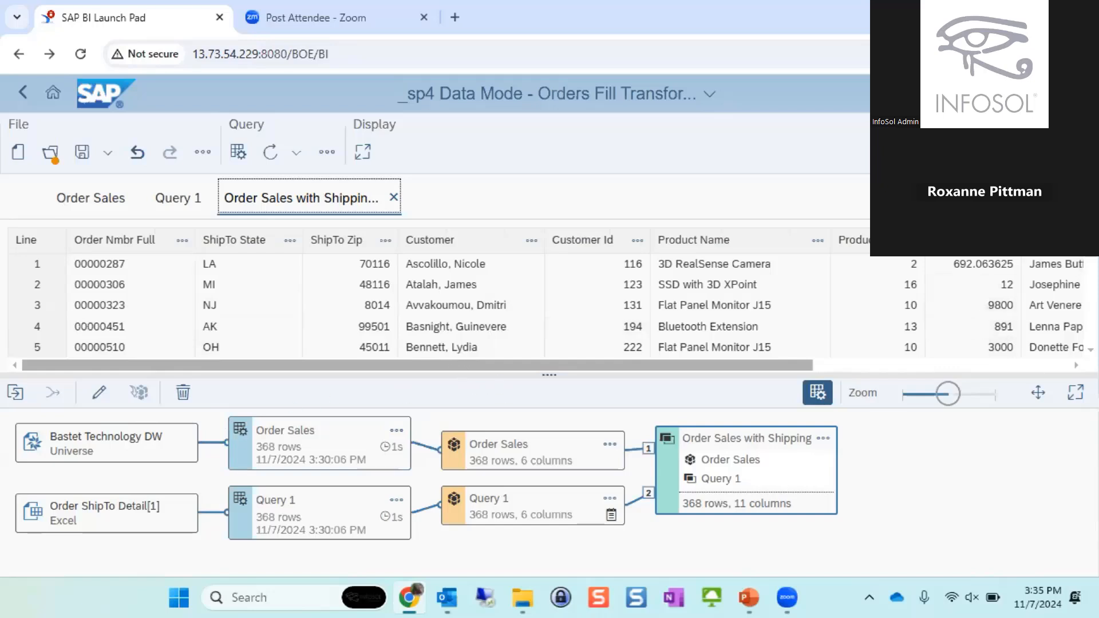
- Return to Design mode, add a second report, and insert a table with all Order Sales with Shipping objects from Customer through Revenue
left_click(1056, 152)
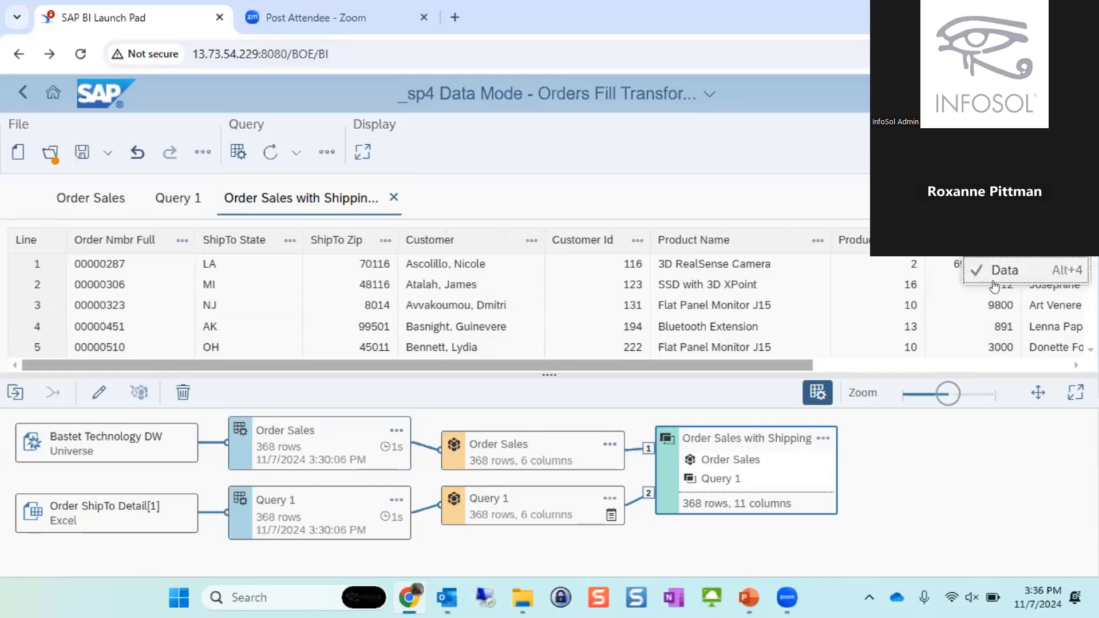
left_click(1025, 211)
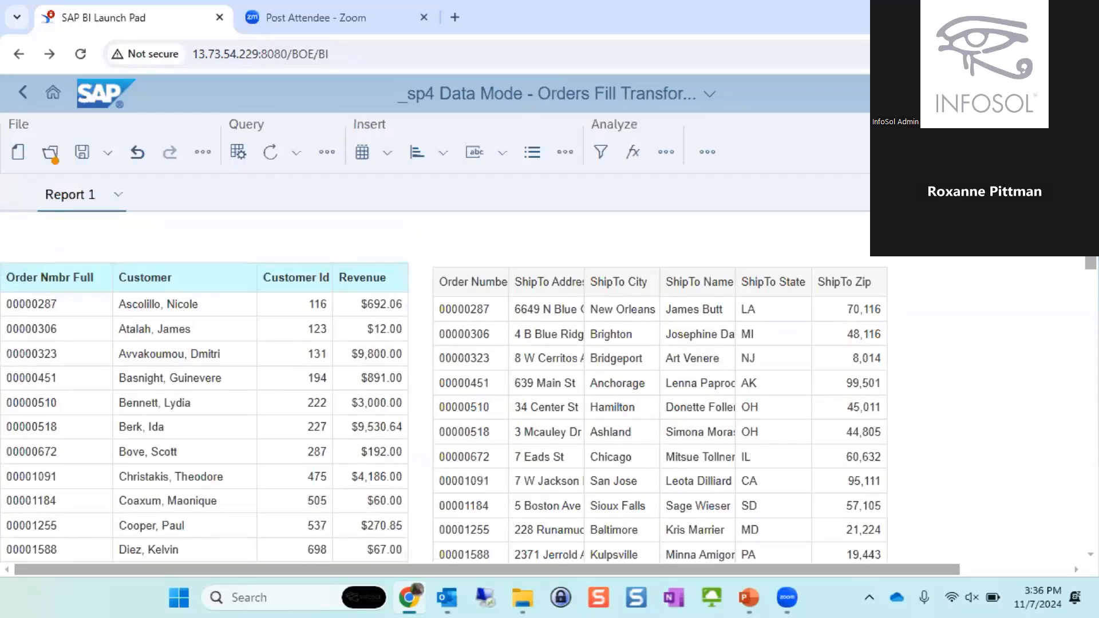
left_click(1050, 195)
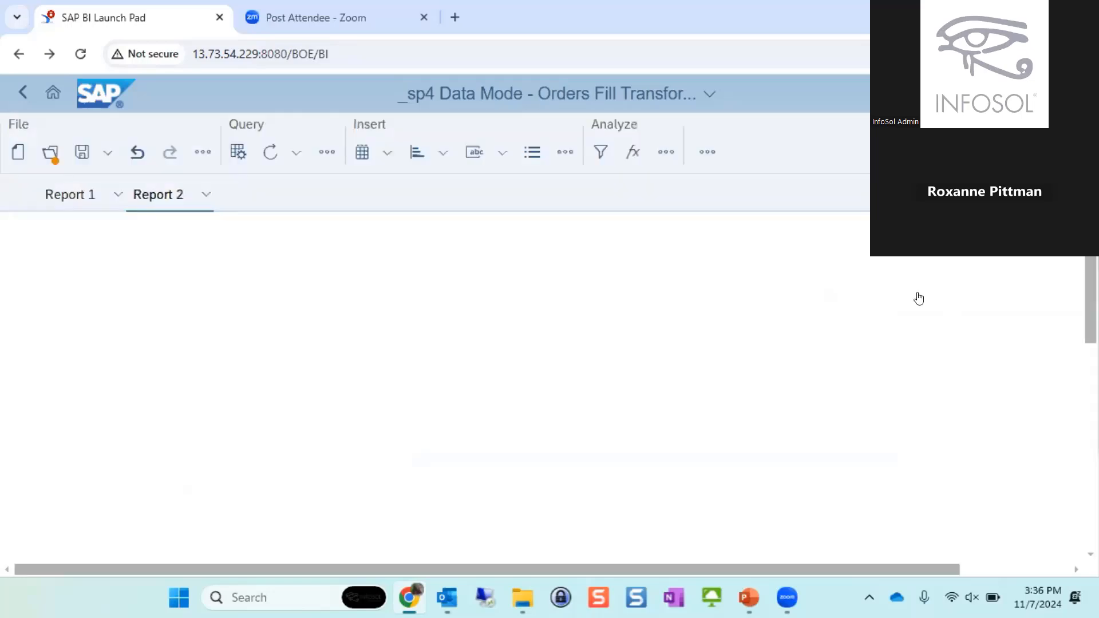
left_click(917, 289)
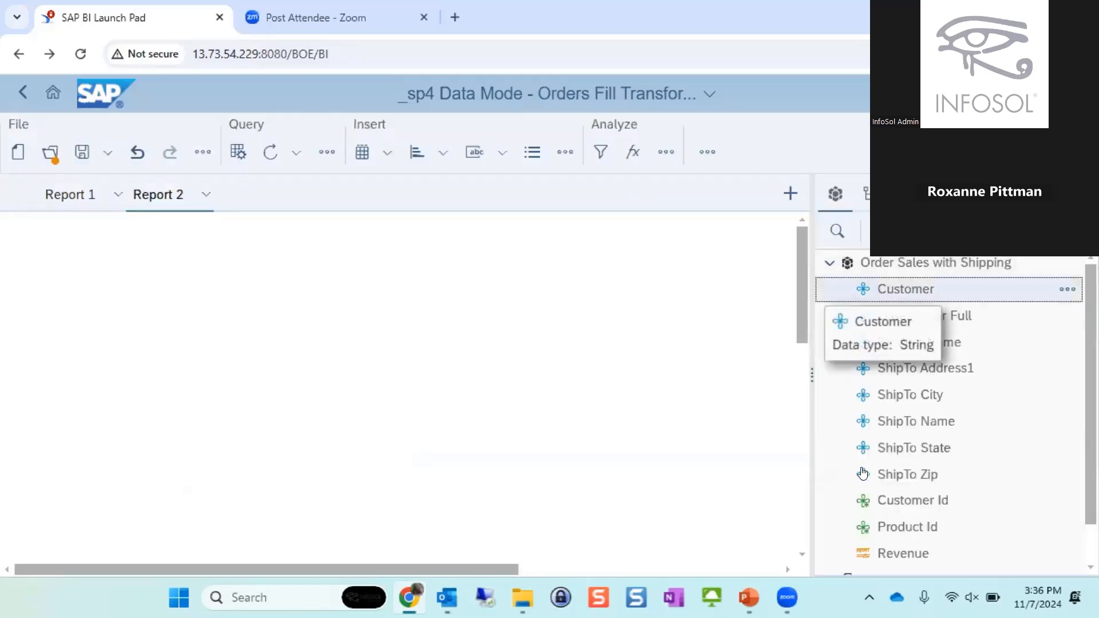
left_click(924, 550)
left_click_drag(889, 300, 152, 292)
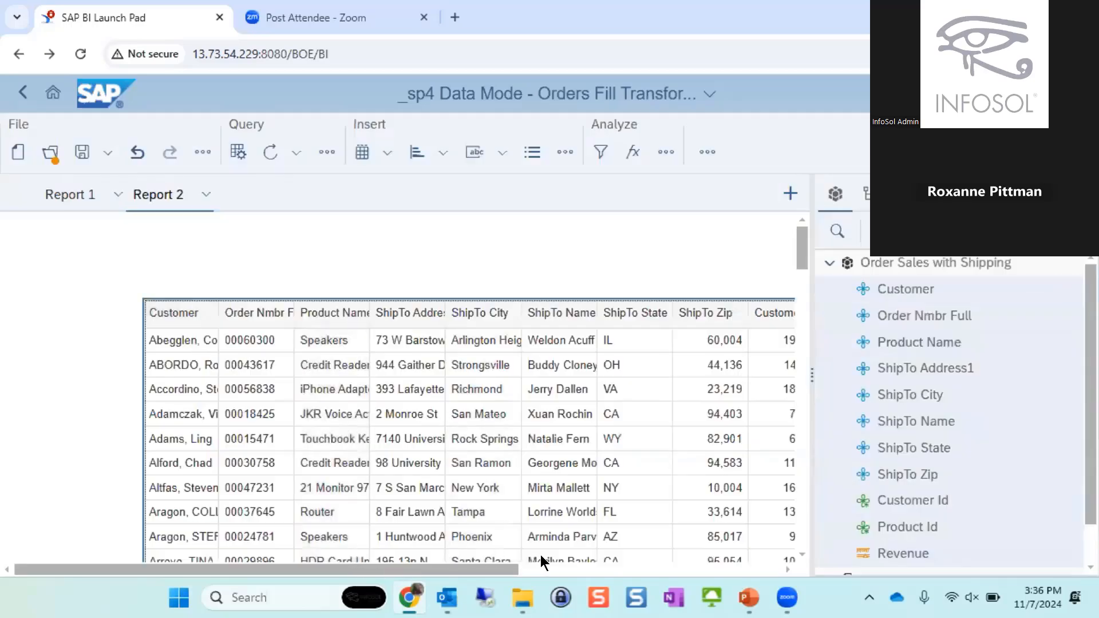
- Examine the combined table's order numbers, customers, products and ship-to columns across the rows of Report 2
left_click_drag(496, 569, 323, 582)
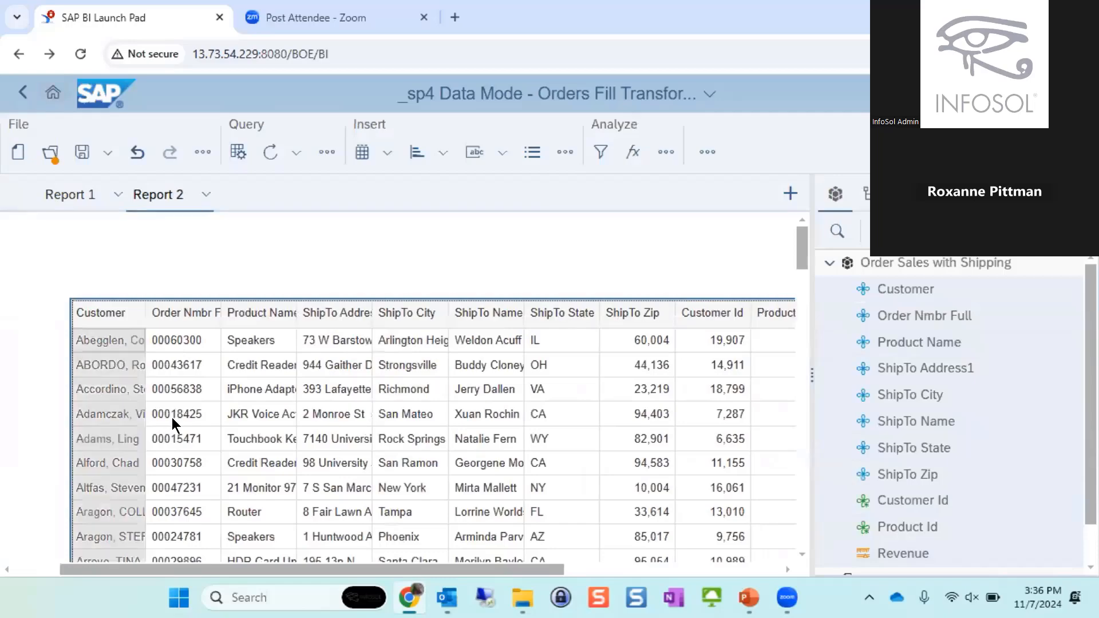
scroll(593, 407, "down", 3)
scroll(593, 409, "down", 10)
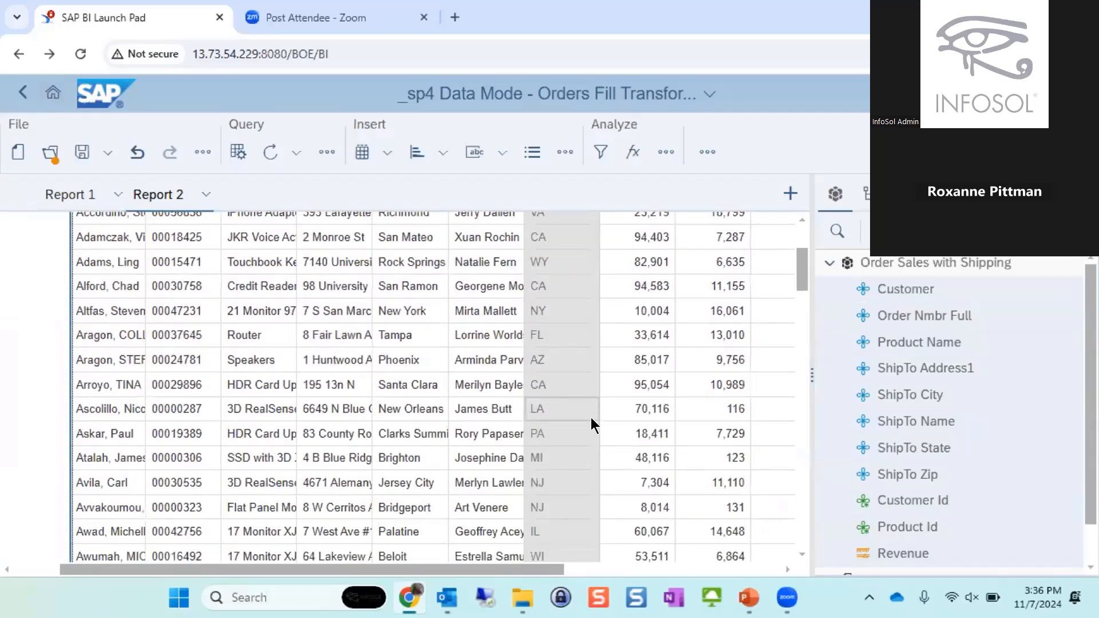
scroll(601, 424, "down", 3)
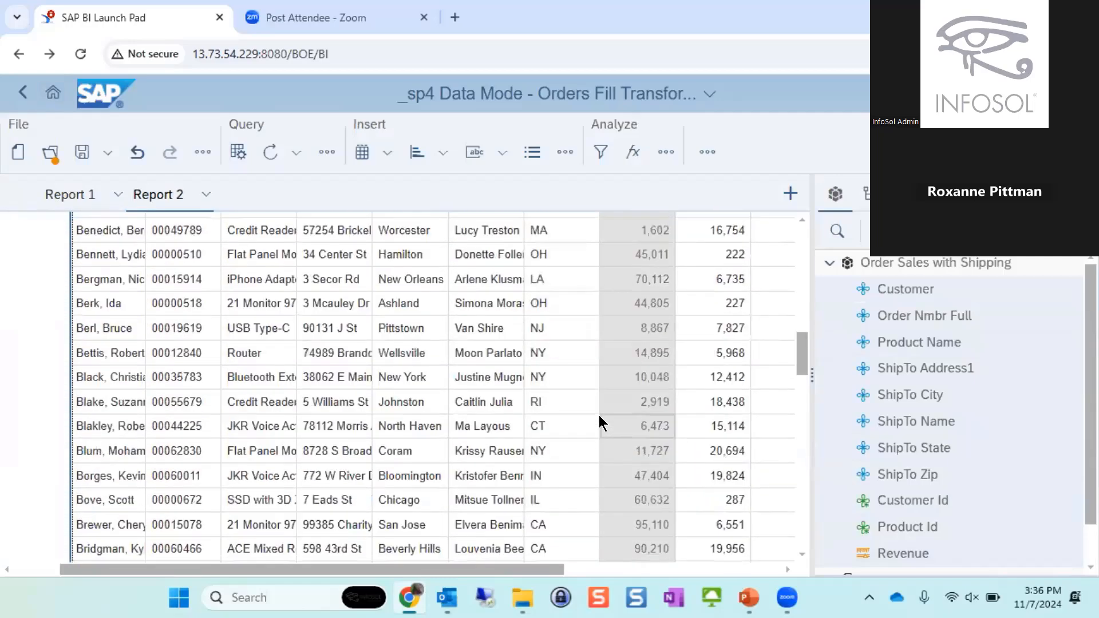
scroll(604, 424, "down", 2)
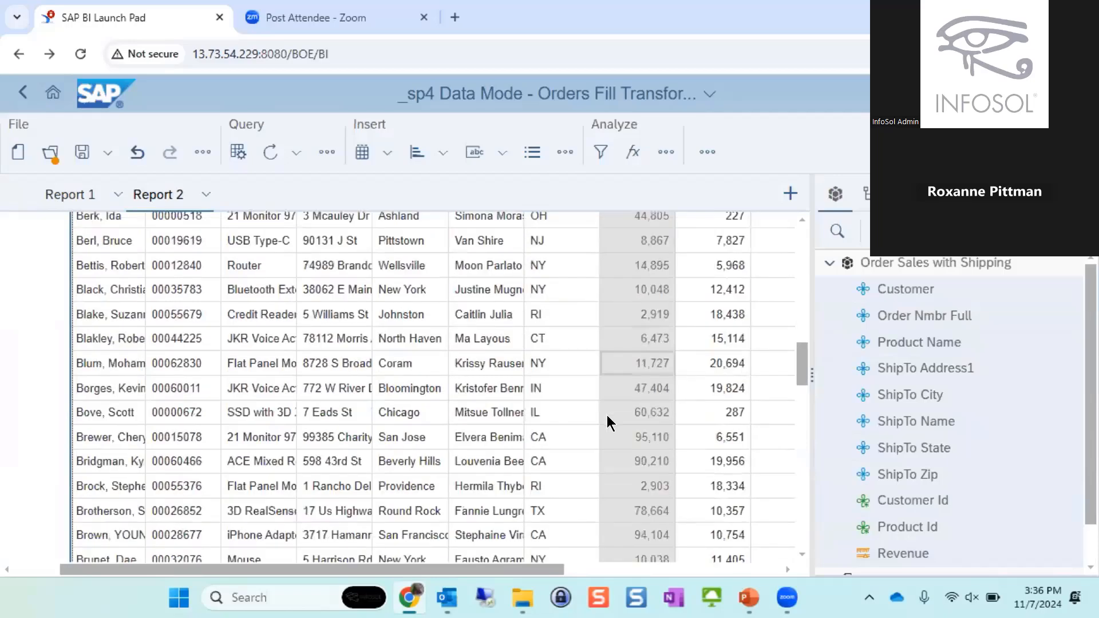
scroll(444, 325, "down", 20)
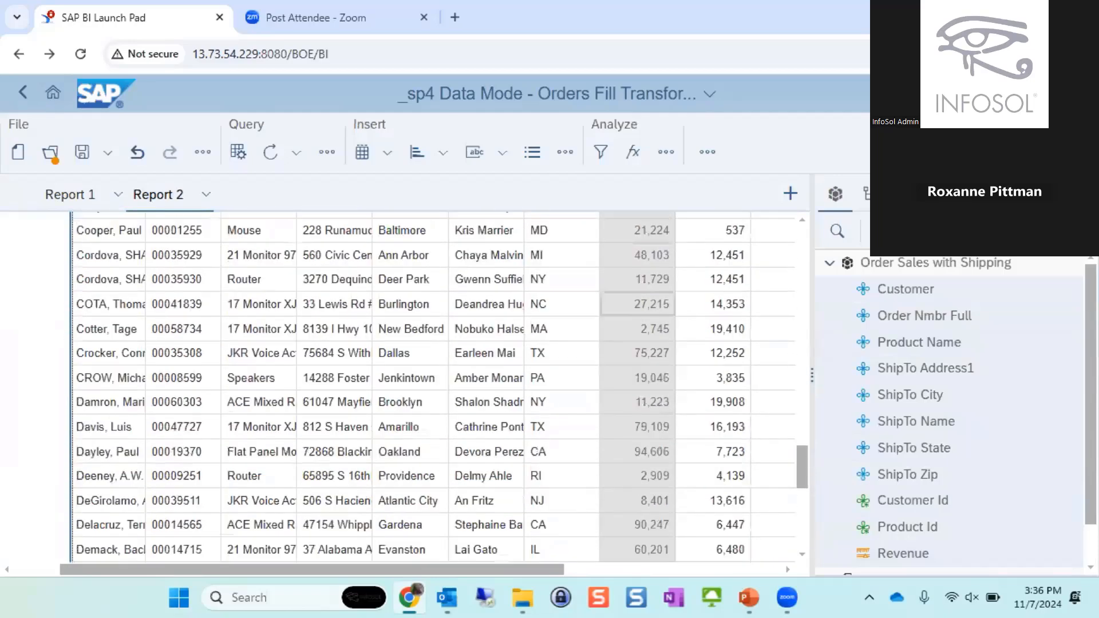
scroll(561, 410, "down", 5)
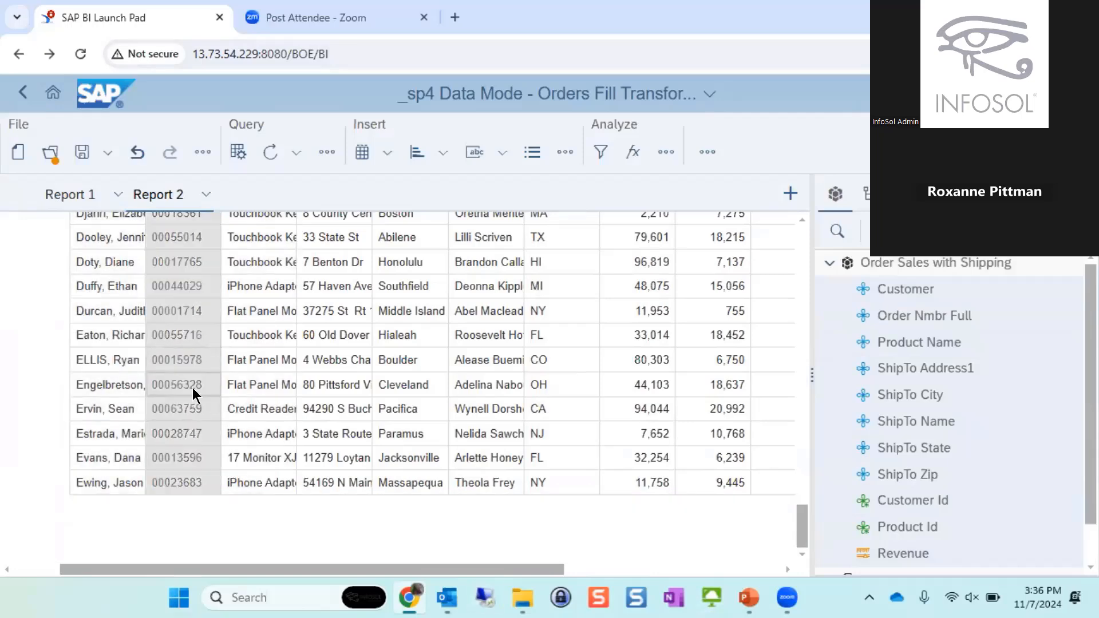
scroll(197, 381, "up", 7)
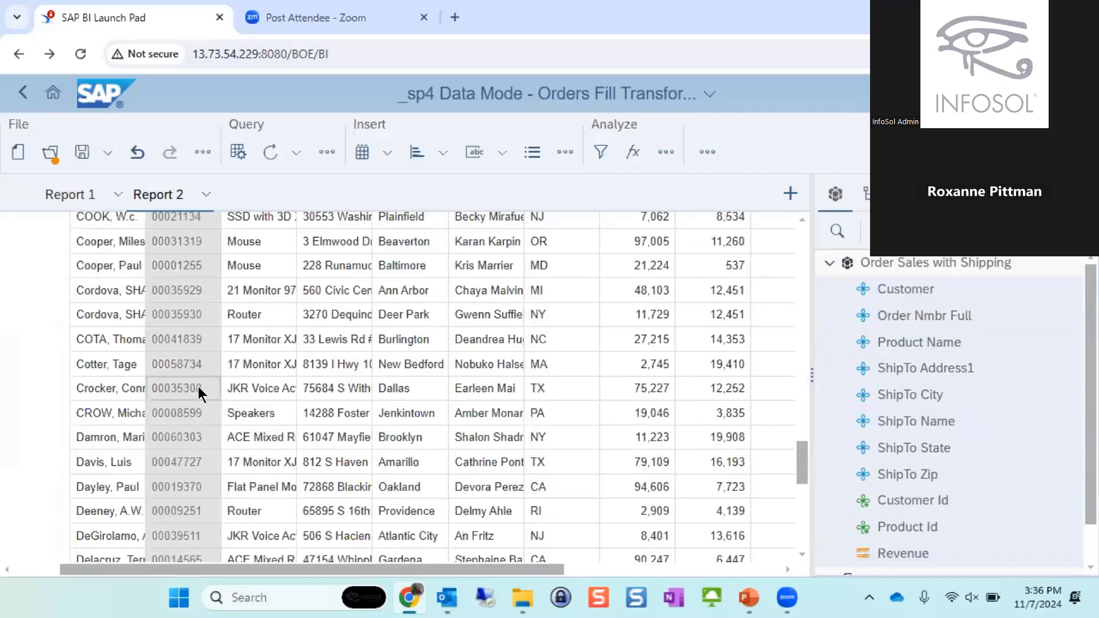
scroll(198, 387, "up", 13)
scroll(186, 376, "up", 10)
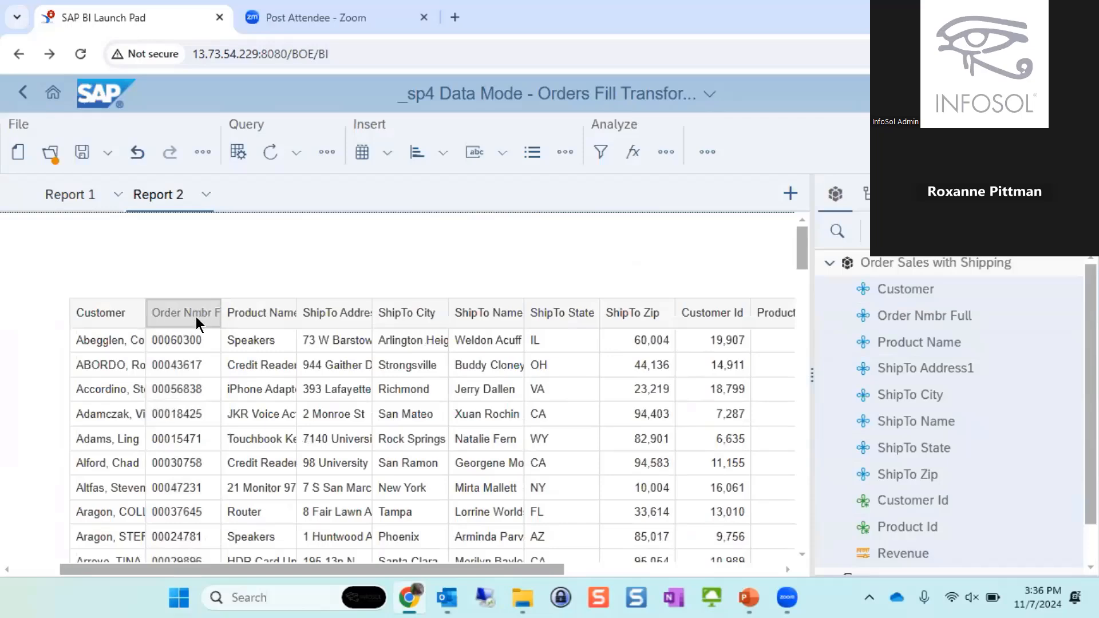
left_click(682, 340)
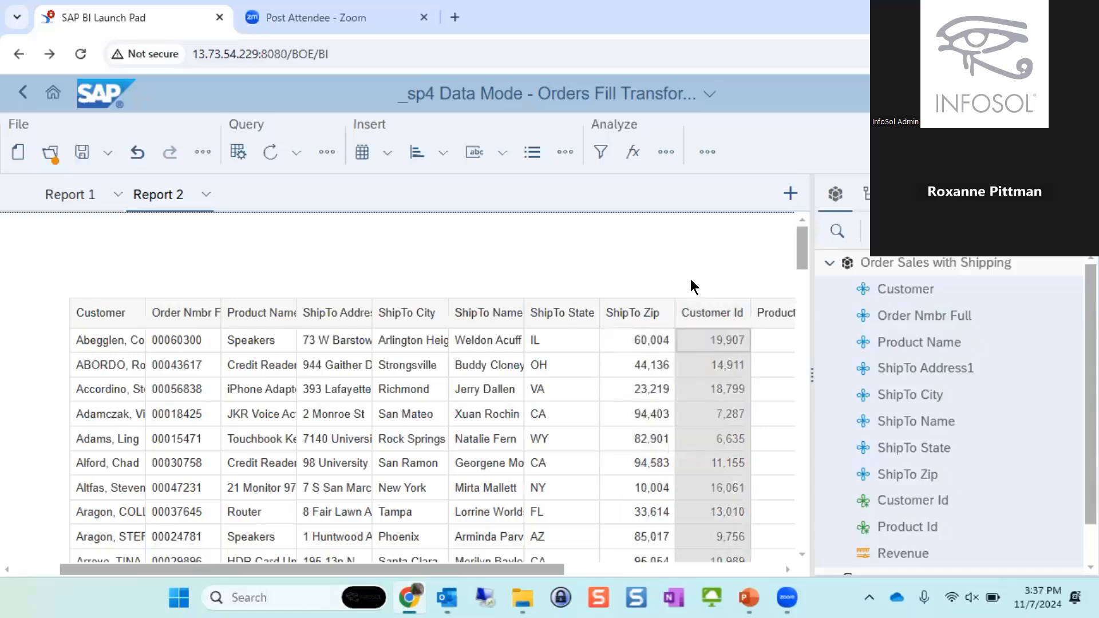
left_click(583, 263)
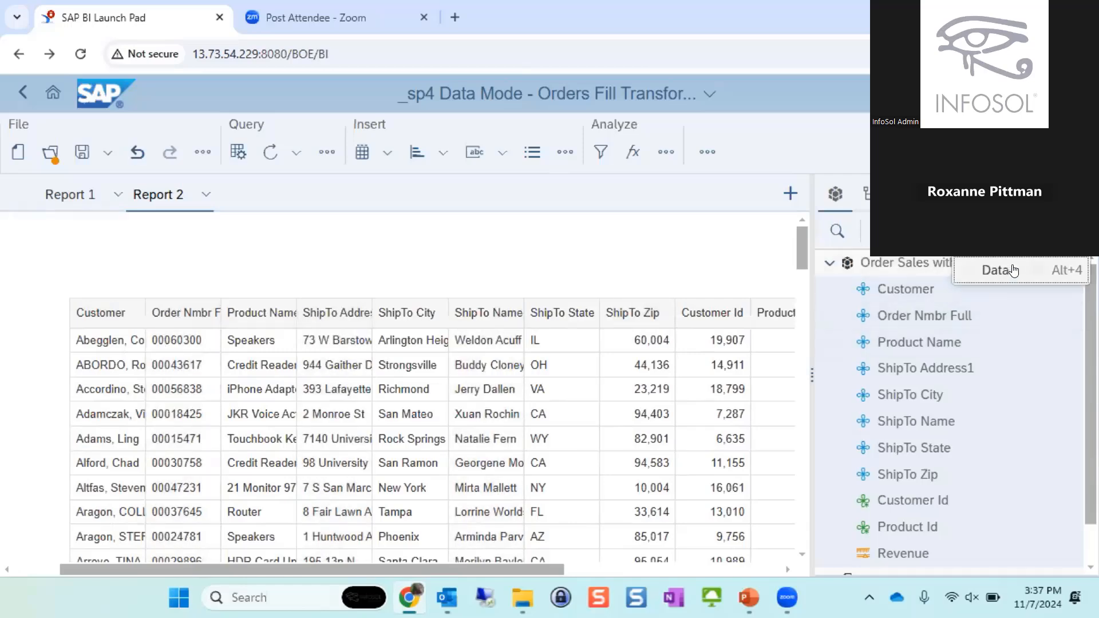
- Switch to Data mode and show the transformations offered for the ShipTo Zip column of the combined cube
left_click(1013, 269)
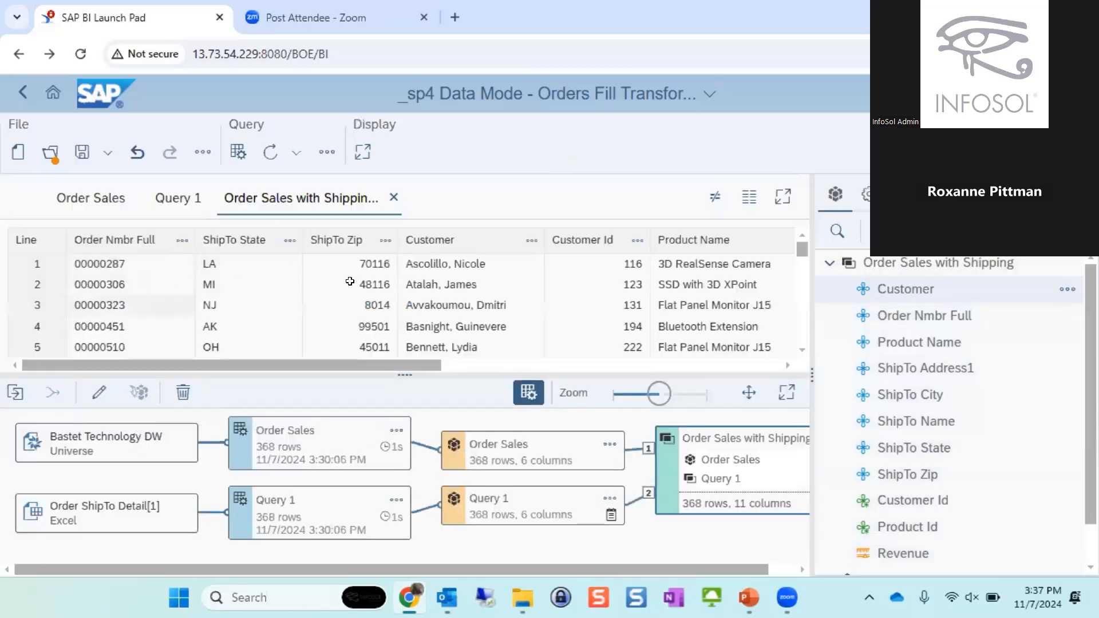
left_click(383, 240)
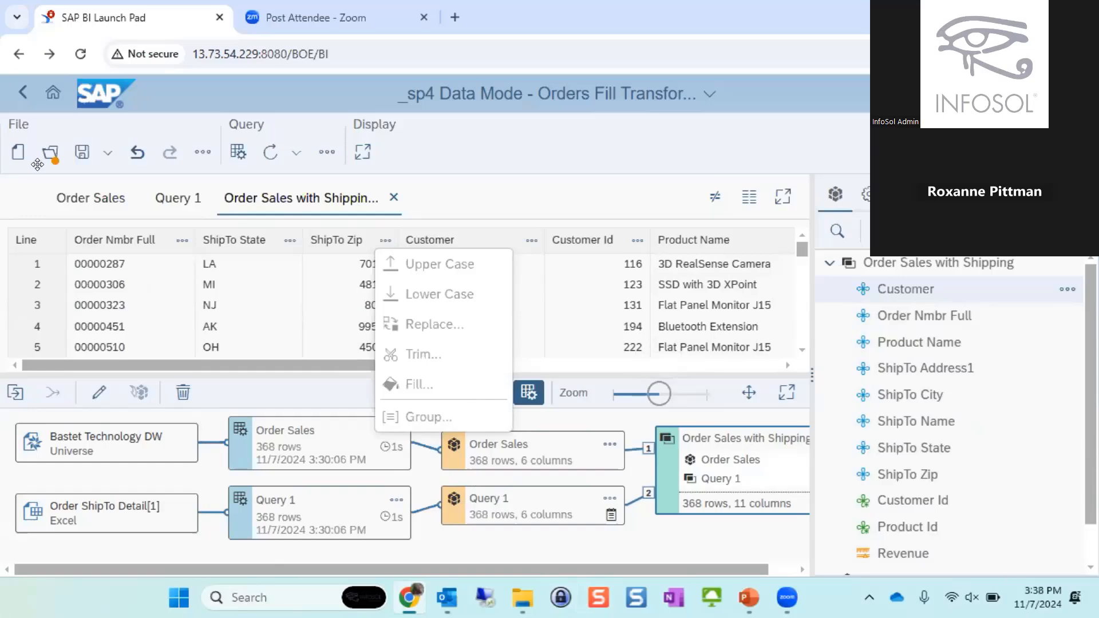
- Leave the orders document, open _Merging Advantages_prepped from the Presentations folder, and view its two shipment tables
left_click(24, 93)
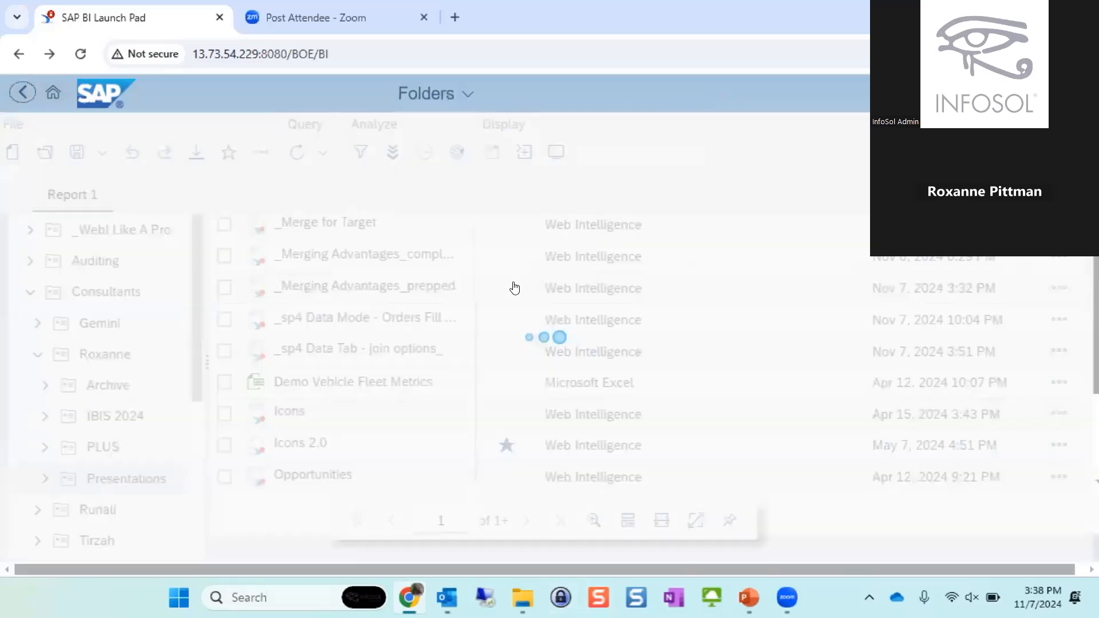
left_click(430, 290)
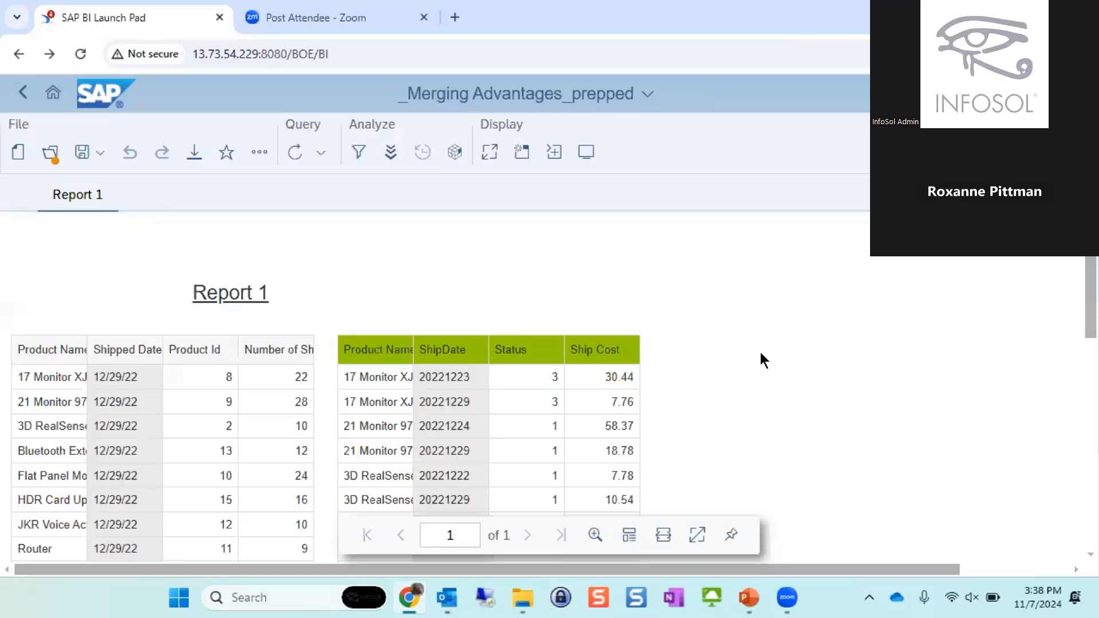
scroll(764, 351, "down", 1)
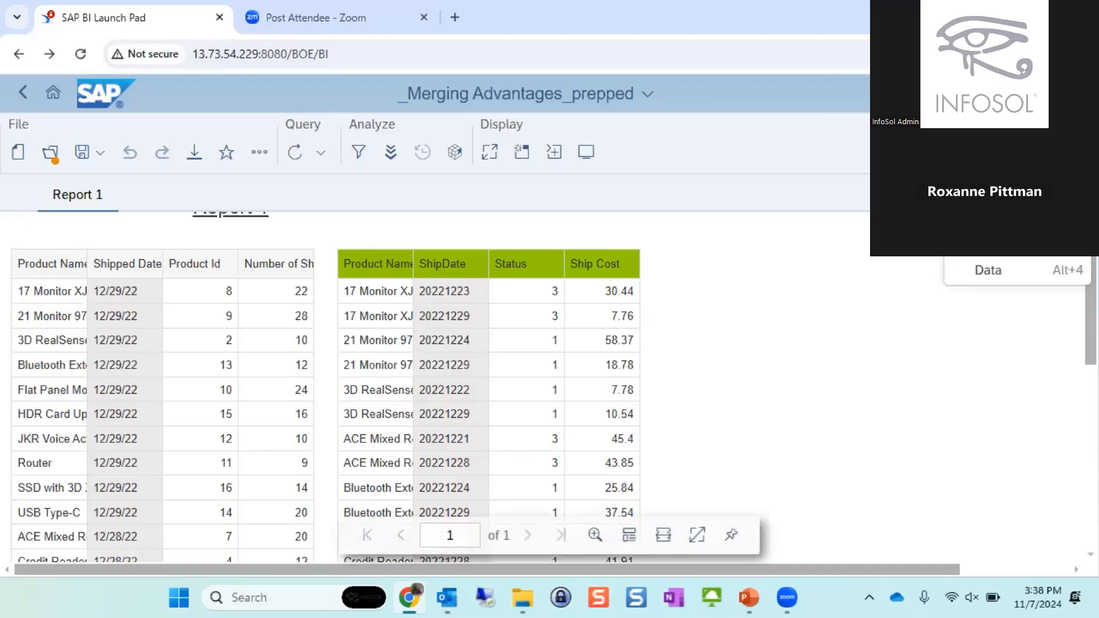
- Switch to Data mode and show the transformations offered for the ShipDate column of the ShipCost - Excel cube
left_click(1017, 280)
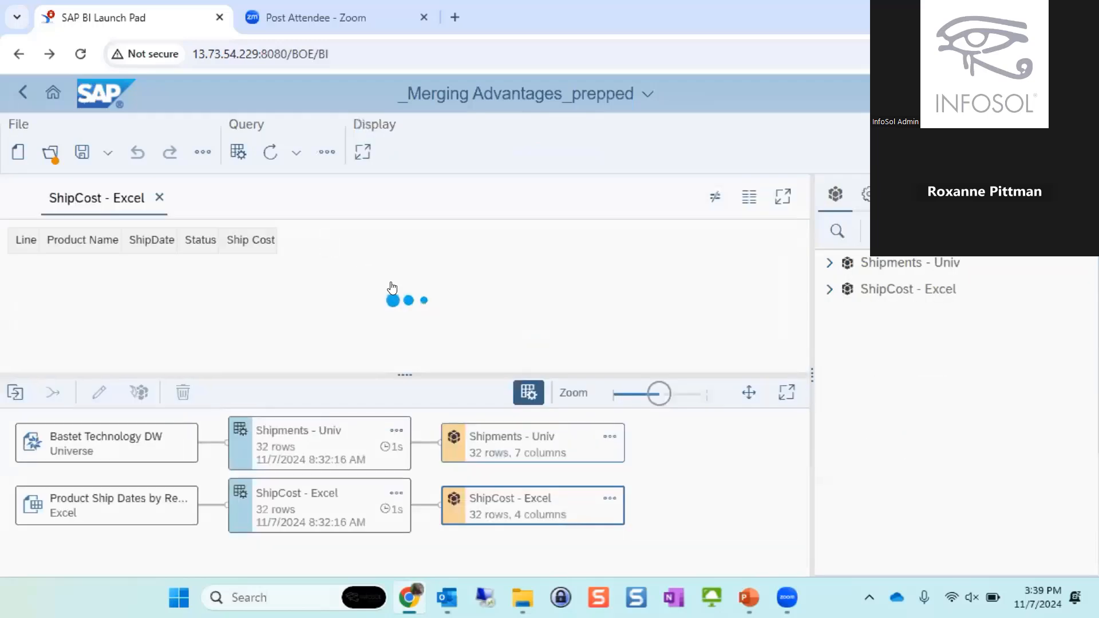
left_click(328, 240)
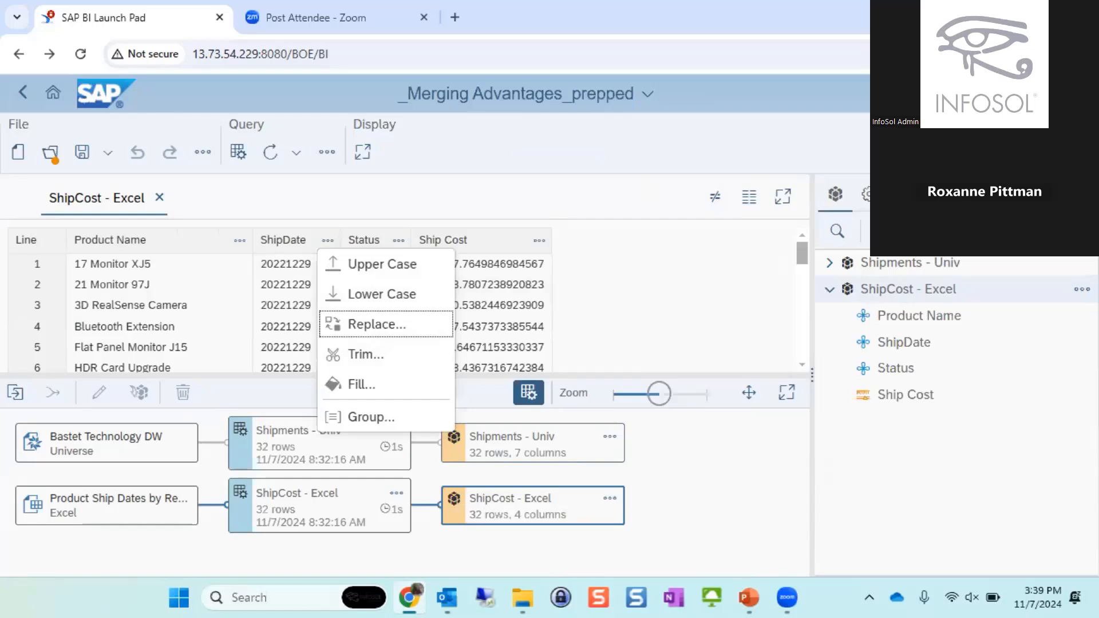
left_click(483, 167)
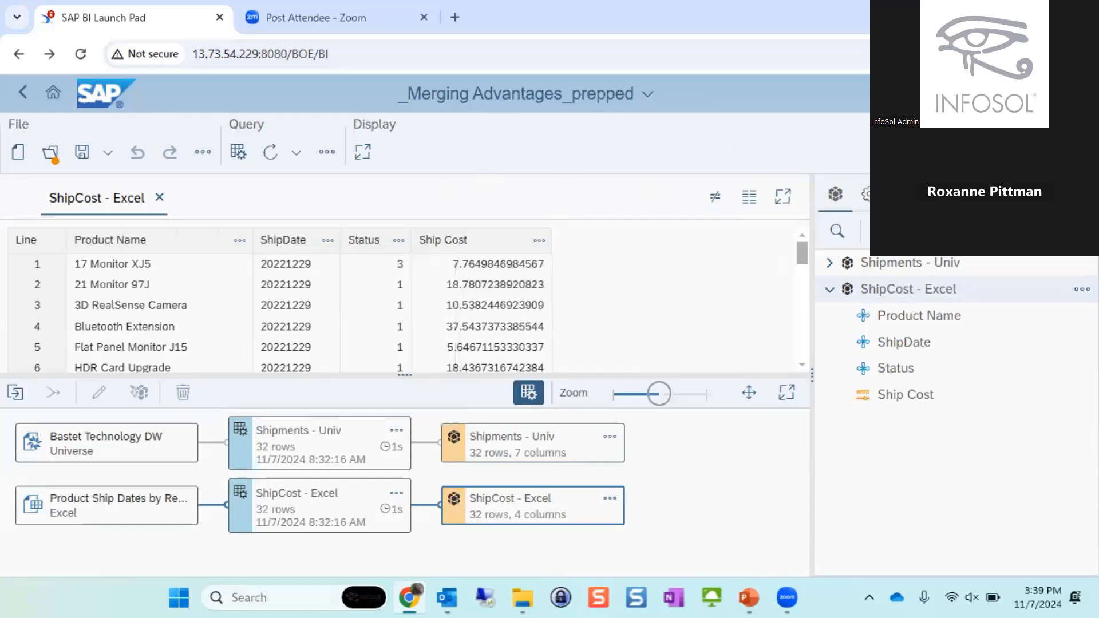
- Return to Design mode and insert the vShipDate variable as a column after ShipDate in the green-headed table
left_click(1062, 152)
left_click(1006, 217)
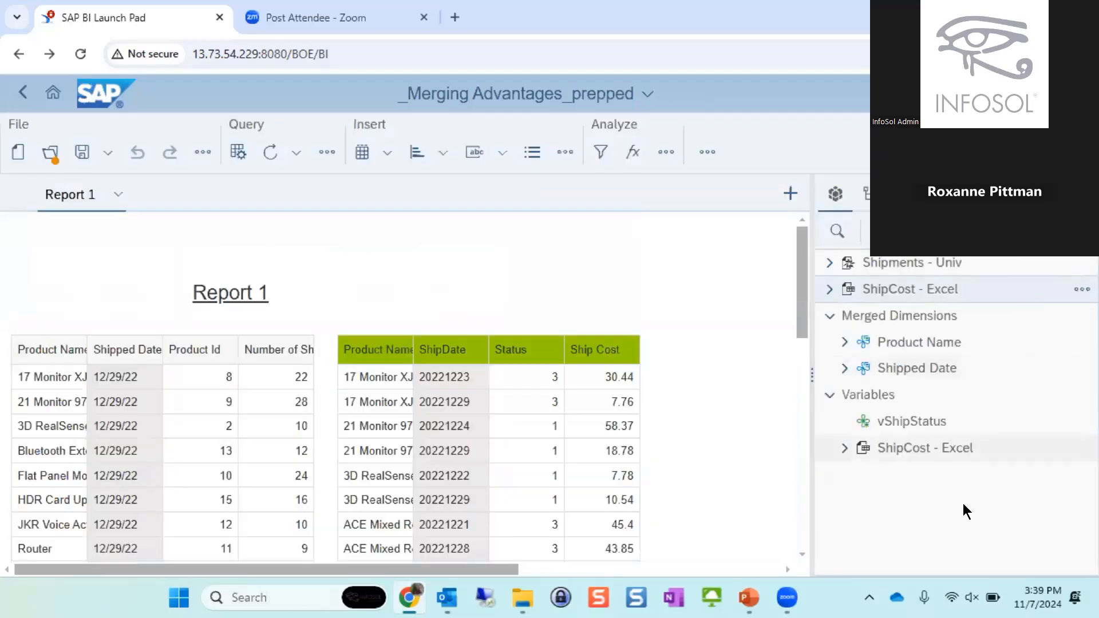
left_click(835, 450)
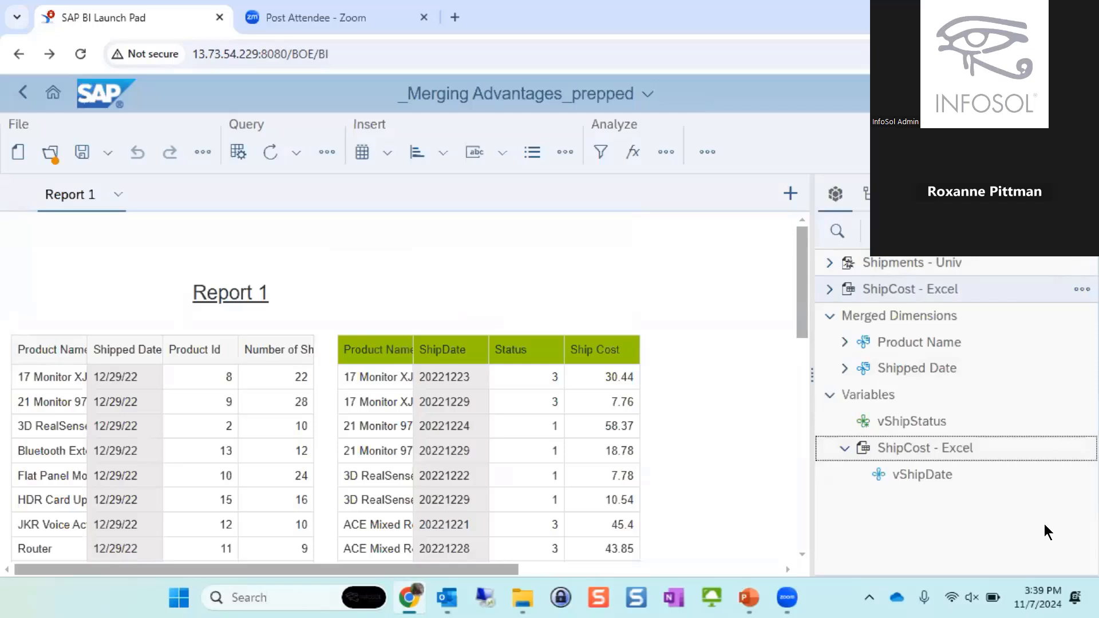
left_click(924, 476)
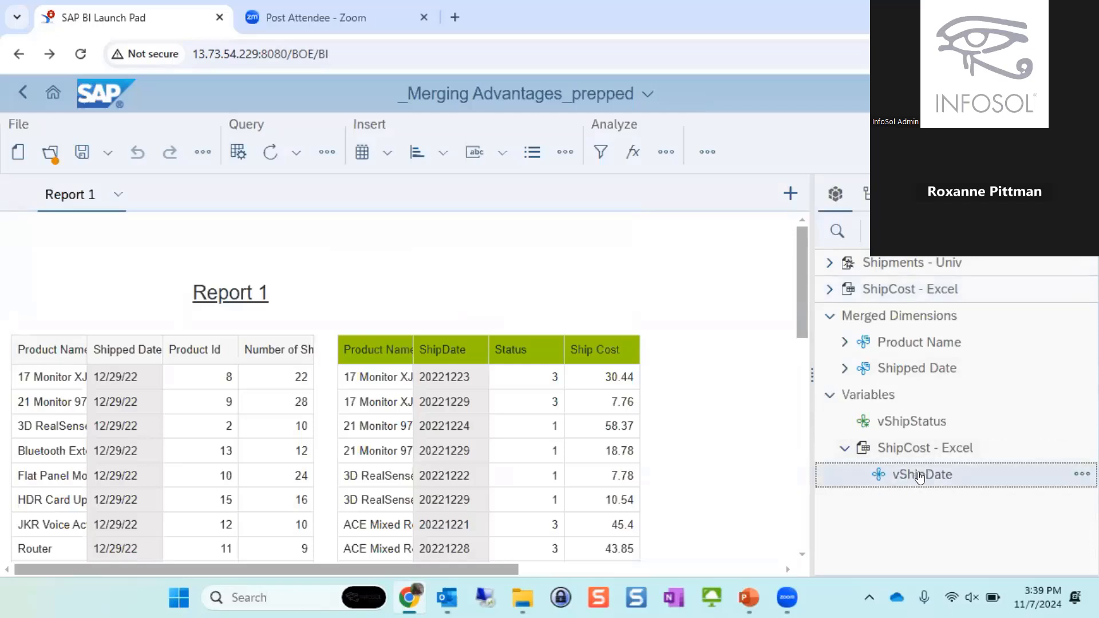
left_click_drag(921, 477, 492, 376)
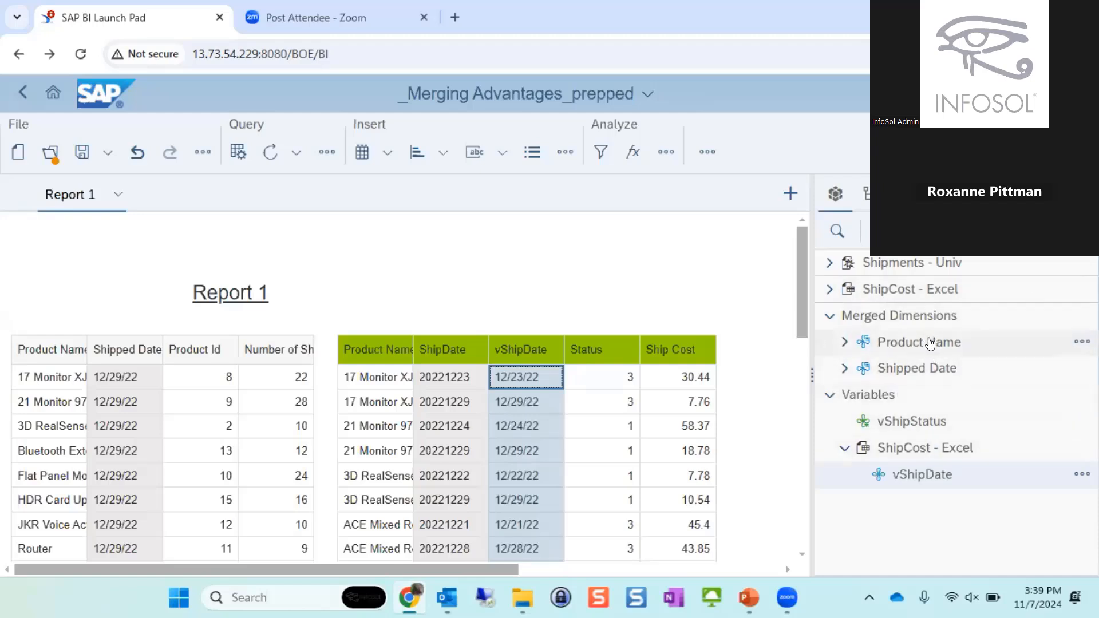
- Expand the merged Shipped Date dimension to show its source objects, and add a new blank report to the document
left_click(876, 368)
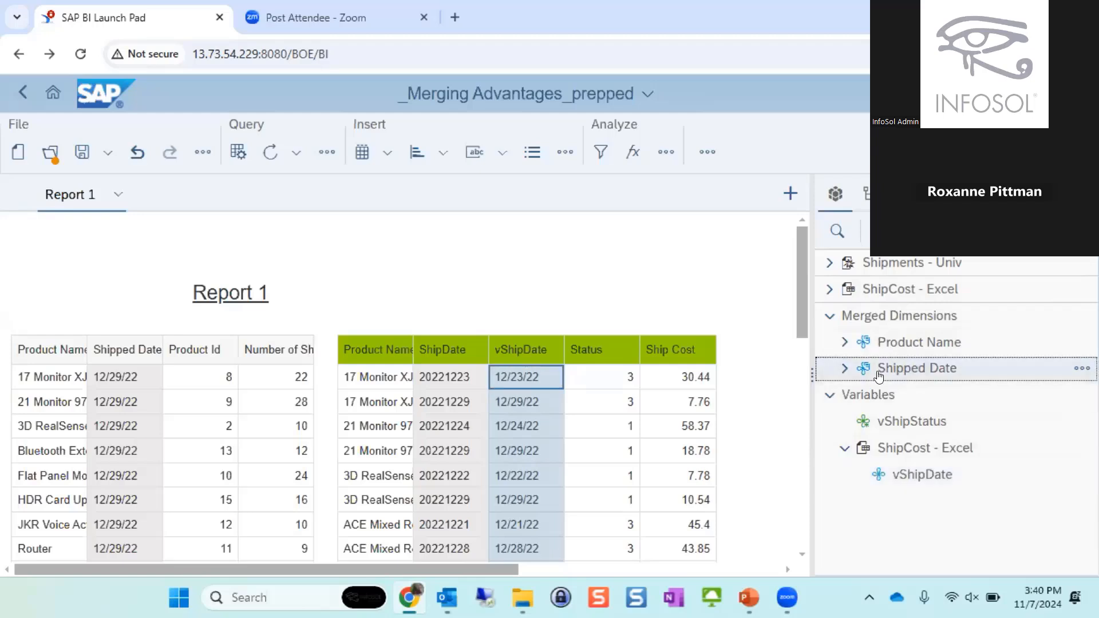
left_click(846, 369)
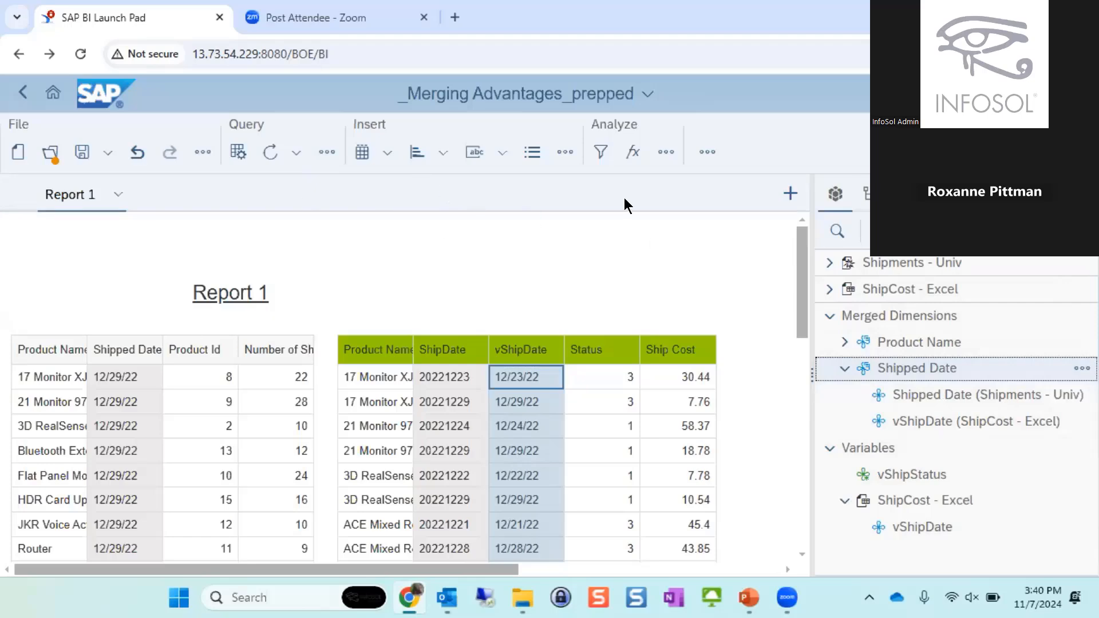
left_click(790, 194)
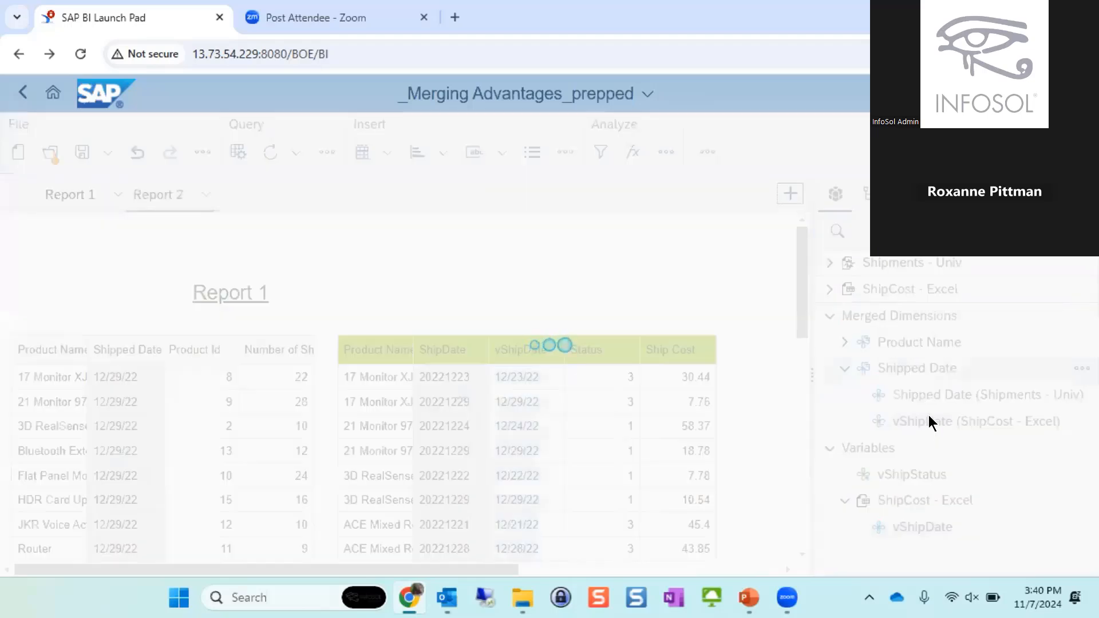
- Build a table in Report 2 from vShipDate, merged Product Name, Product Group, Shipped Date, Shipped Month, Shipped Year and Number of Shipments
mouse_move(910, 422)
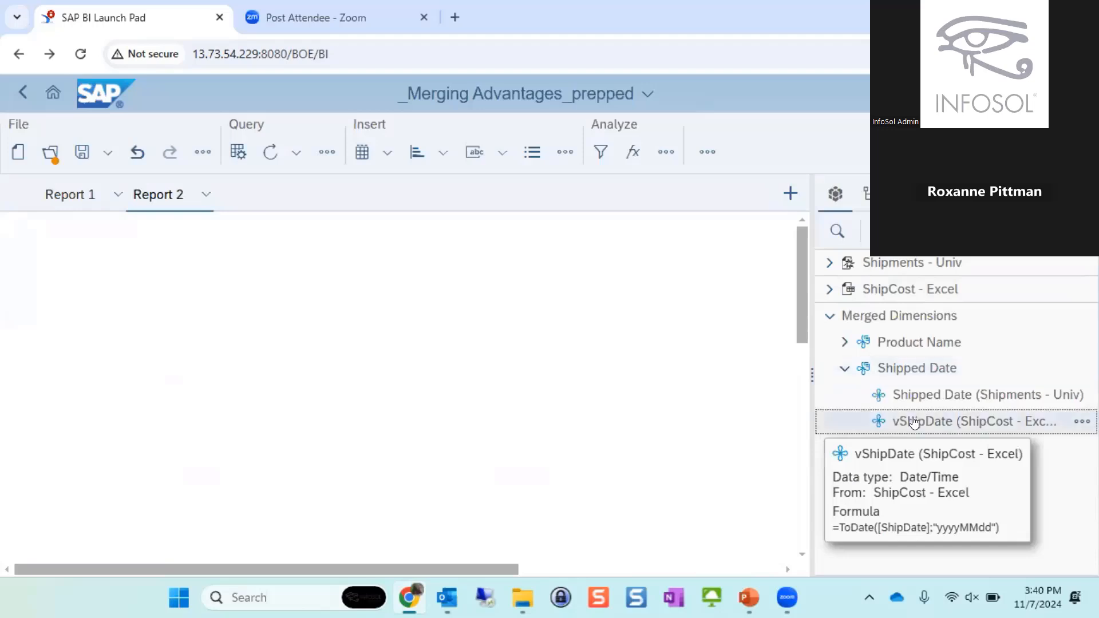
left_click(886, 367)
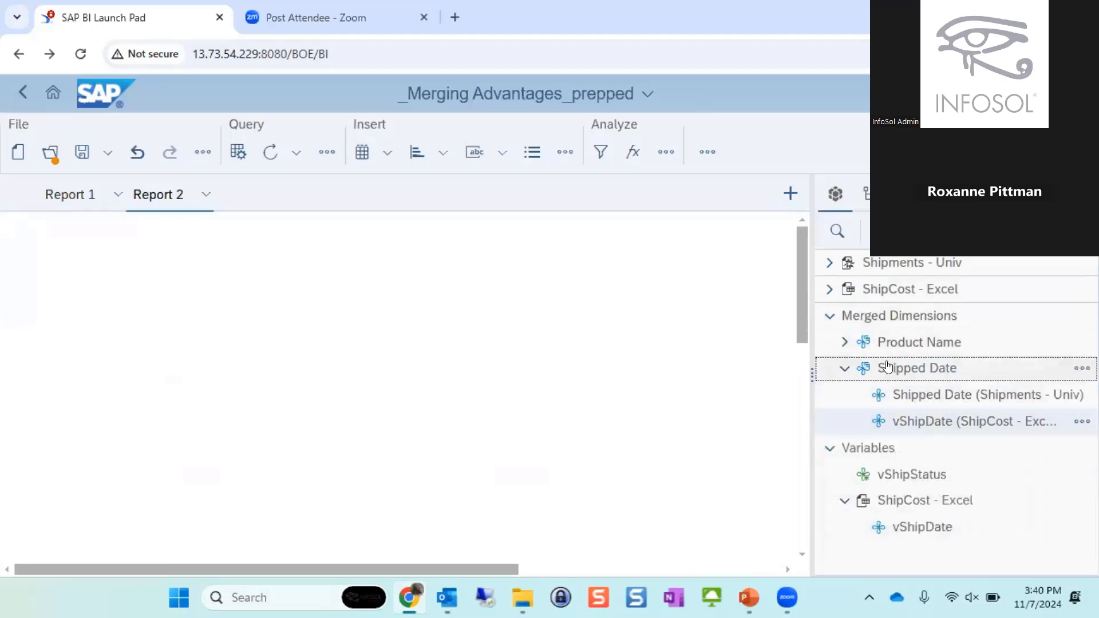
left_click(914, 342)
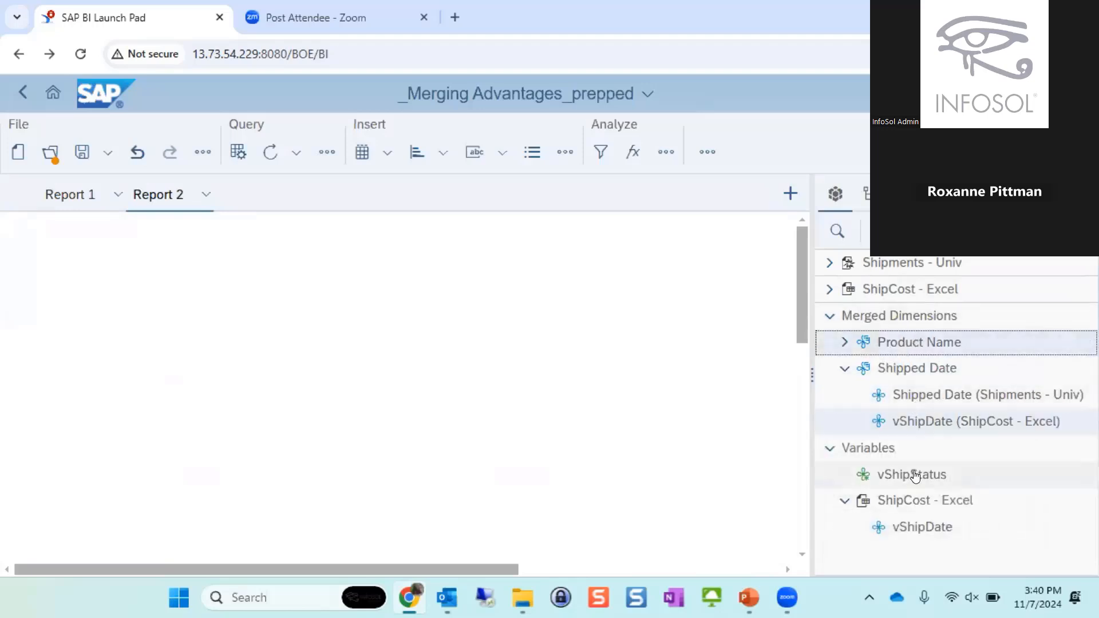
left_click(829, 289)
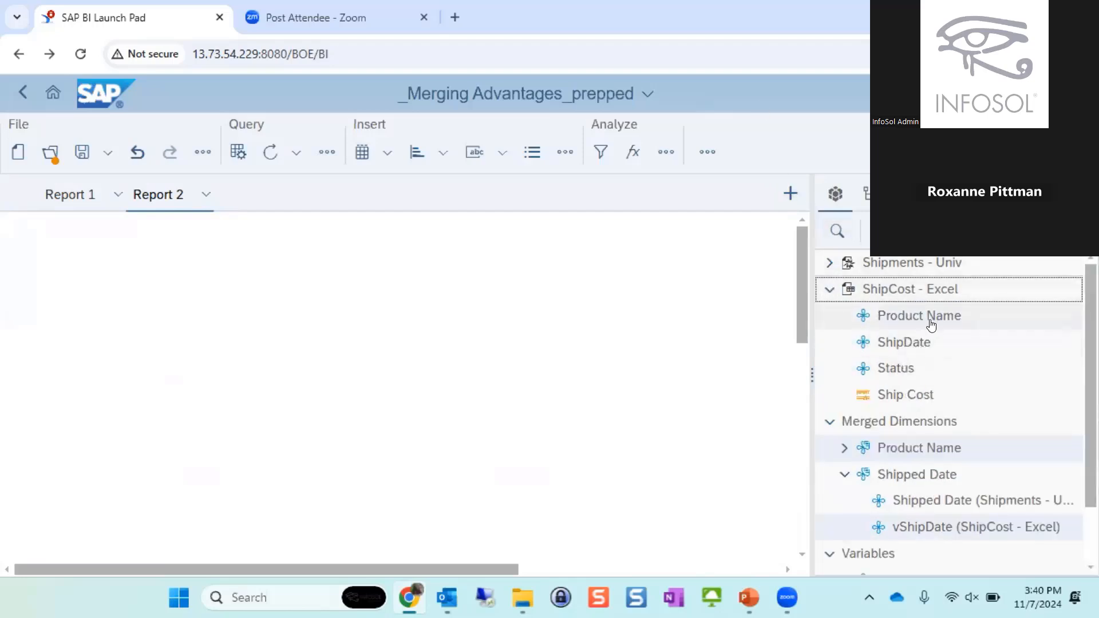
left_click(845, 269)
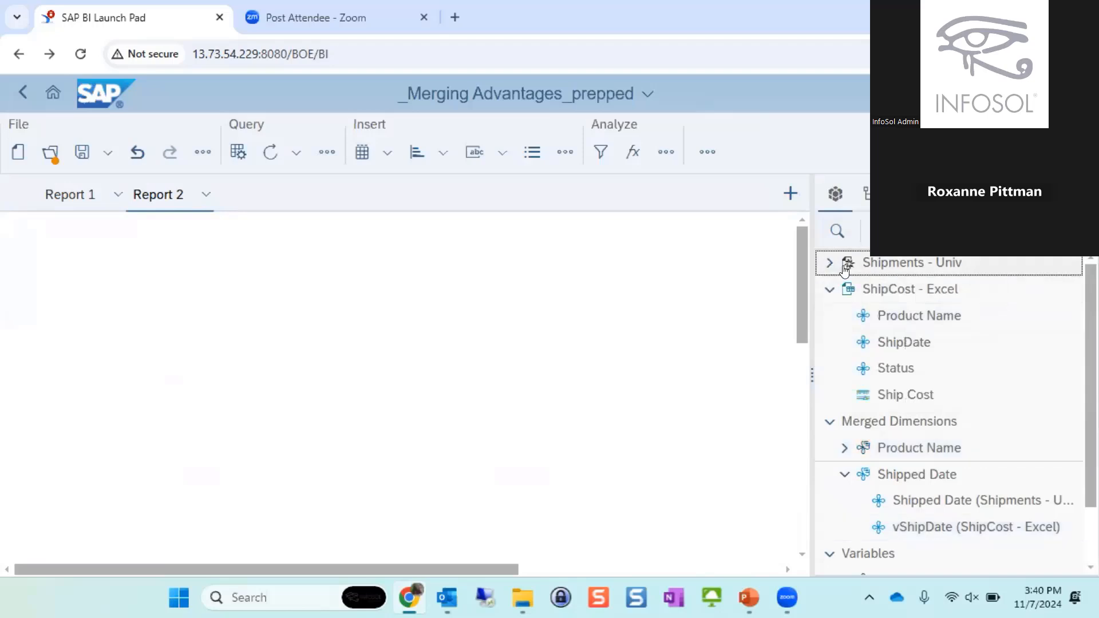
left_click(845, 269)
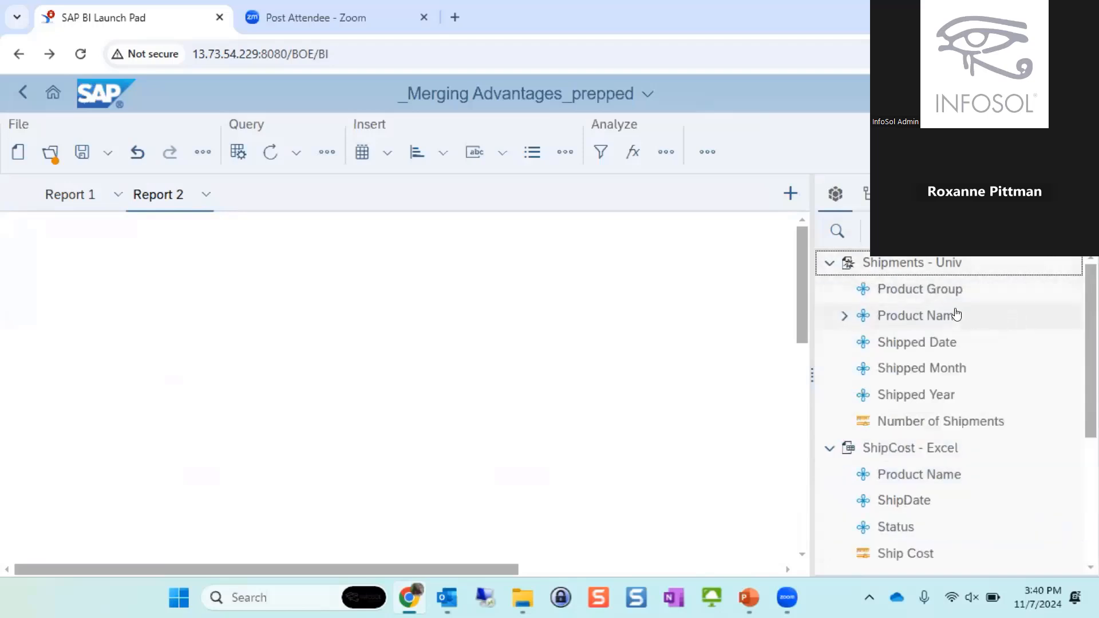
left_click(970, 291)
left_click(945, 343)
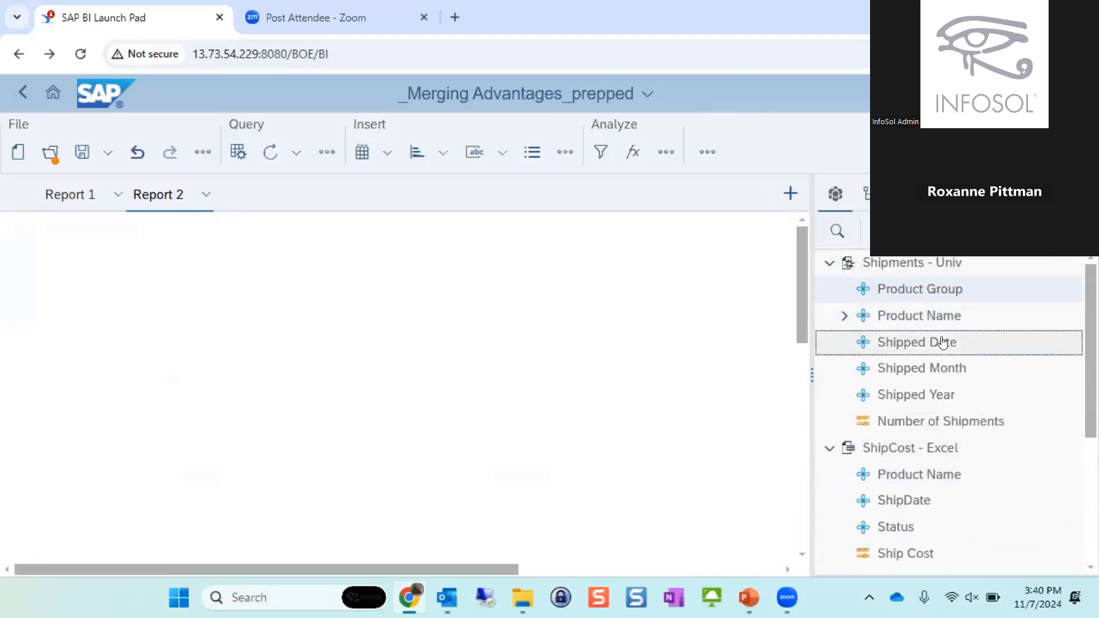
left_click(927, 369, "ctrl")
left_click(925, 395, "ctrl")
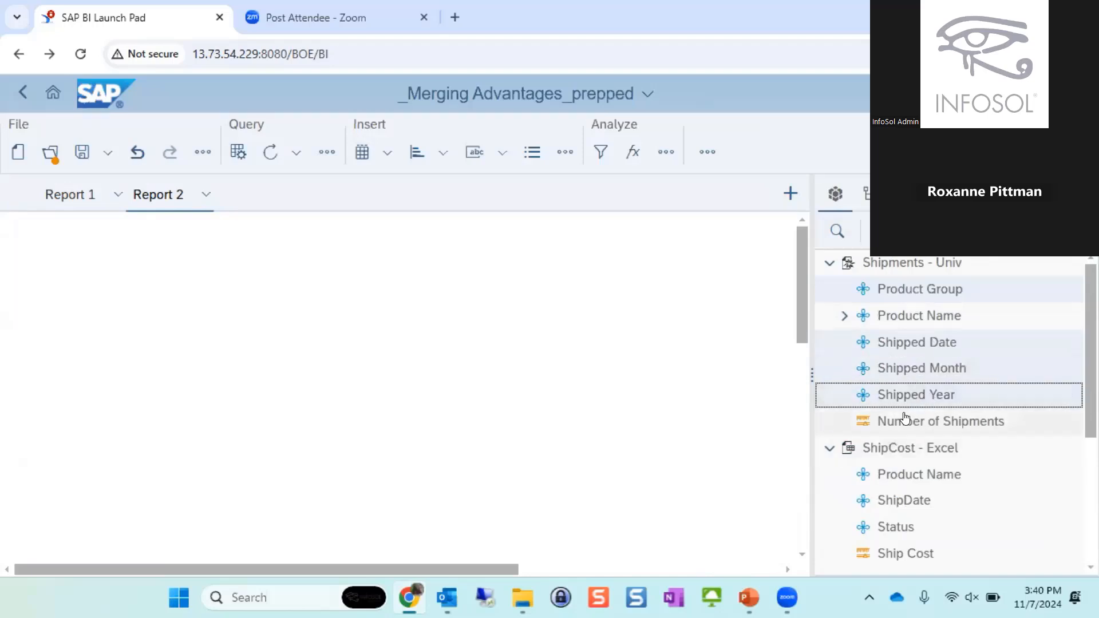
left_click(905, 417, "ctrl")
left_click_drag(883, 290, 132, 312)
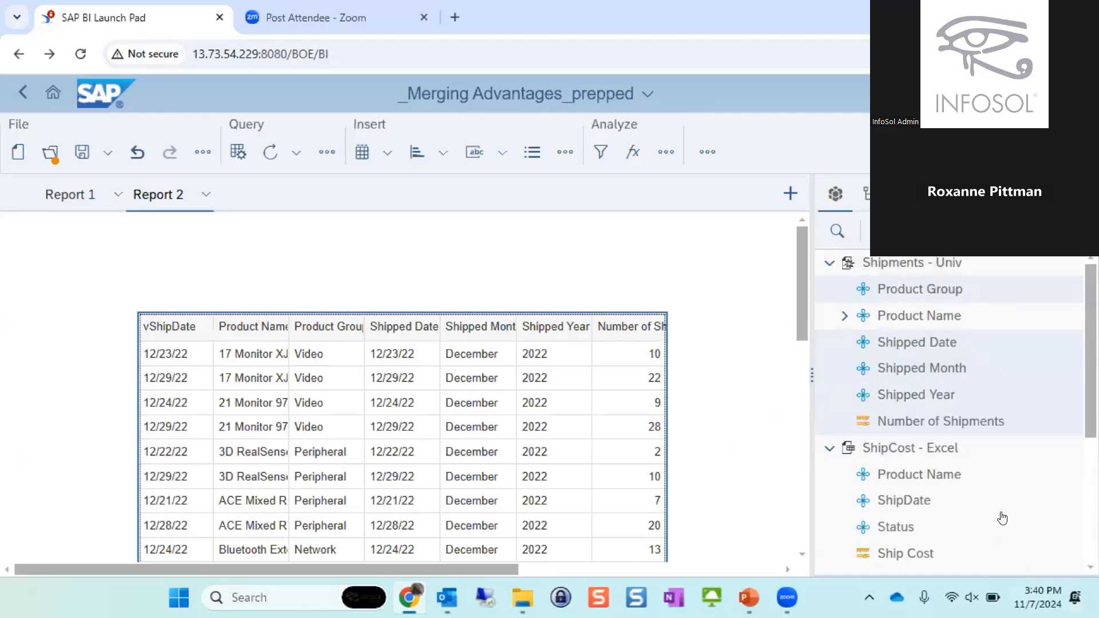
- Open the vShipStatus variable's definition to examine its qualification, associated dimension and formula
scroll(1001, 516, "down", 1)
scroll(1000, 517, "down", 8)
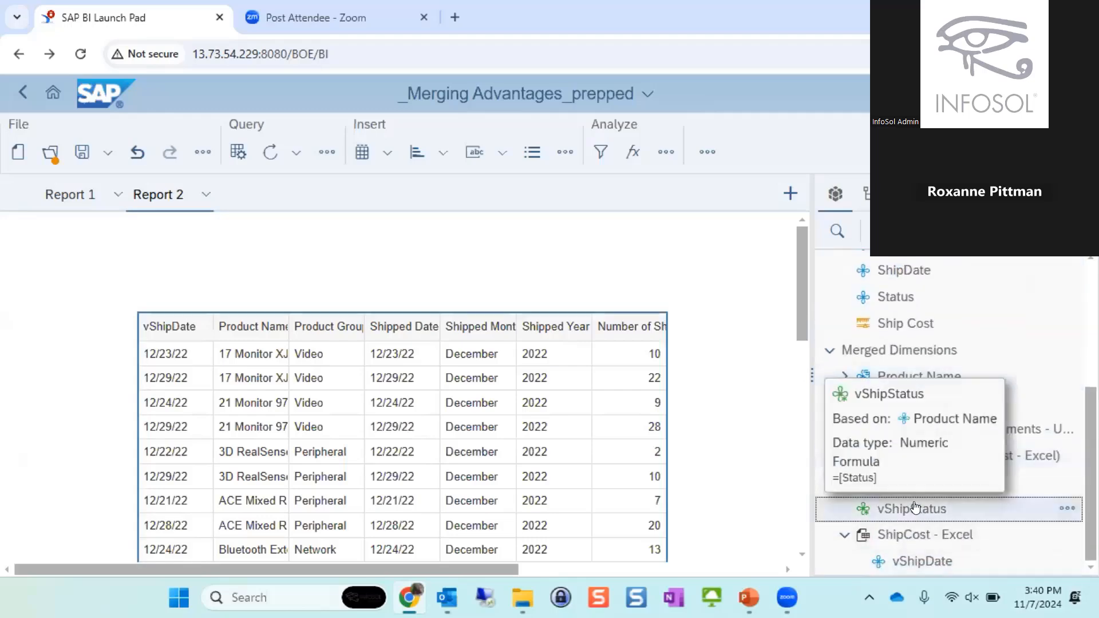
double_click(913, 508)
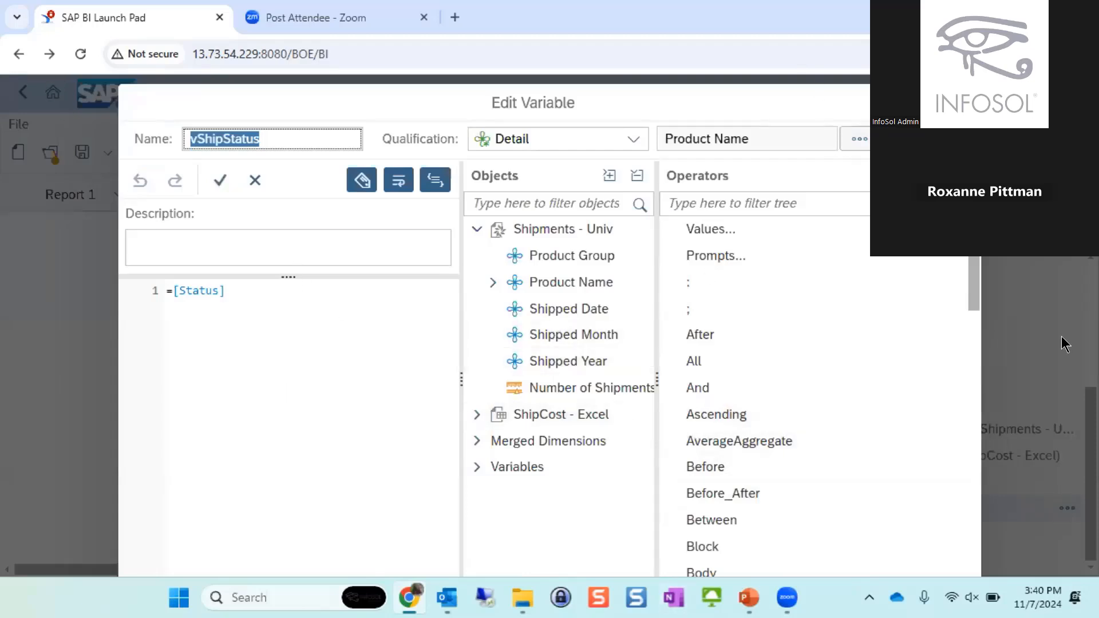
left_click(1023, 373)
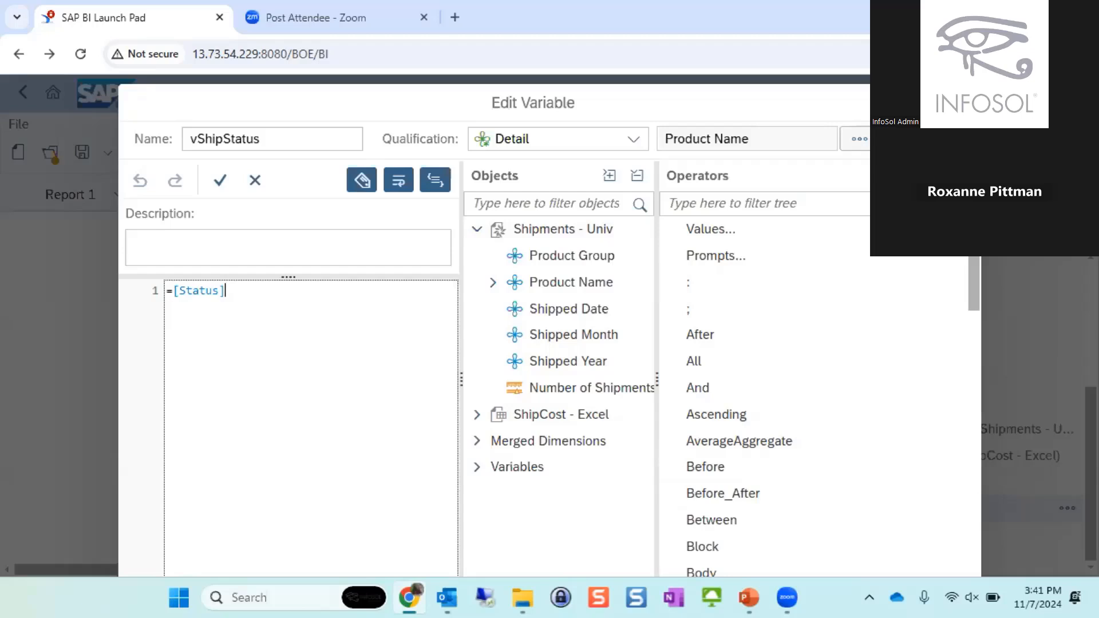
- Reduce the browser zoom to 80% so the whole Edit Variable dialog fits, and close the dialog
left_click(1084, 54)
scroll(1033, 510, "down", 1)
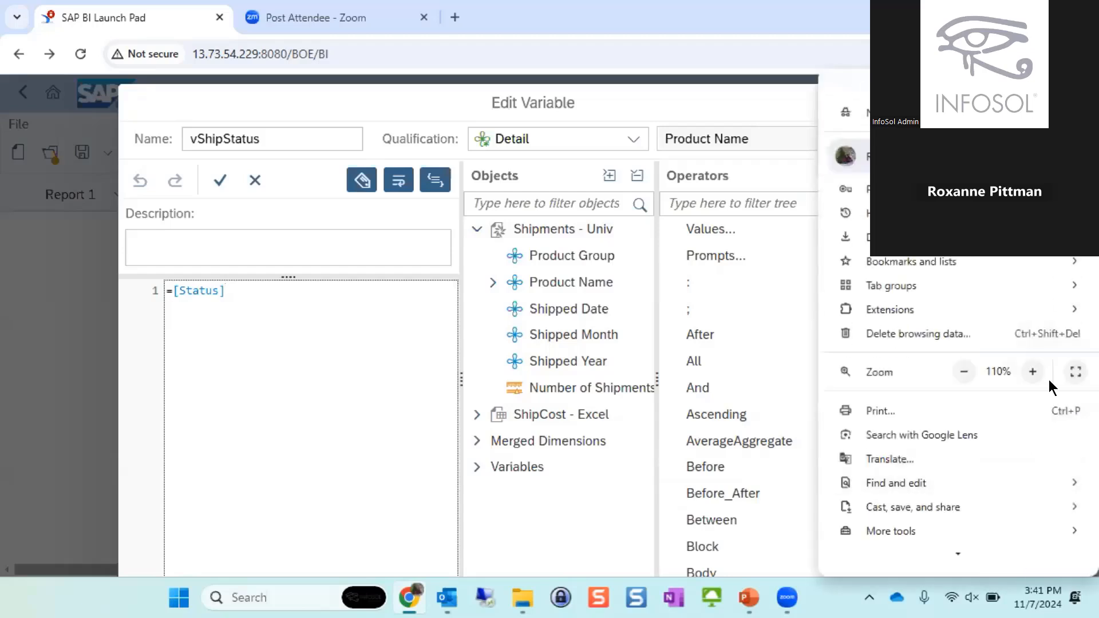
left_click(965, 373)
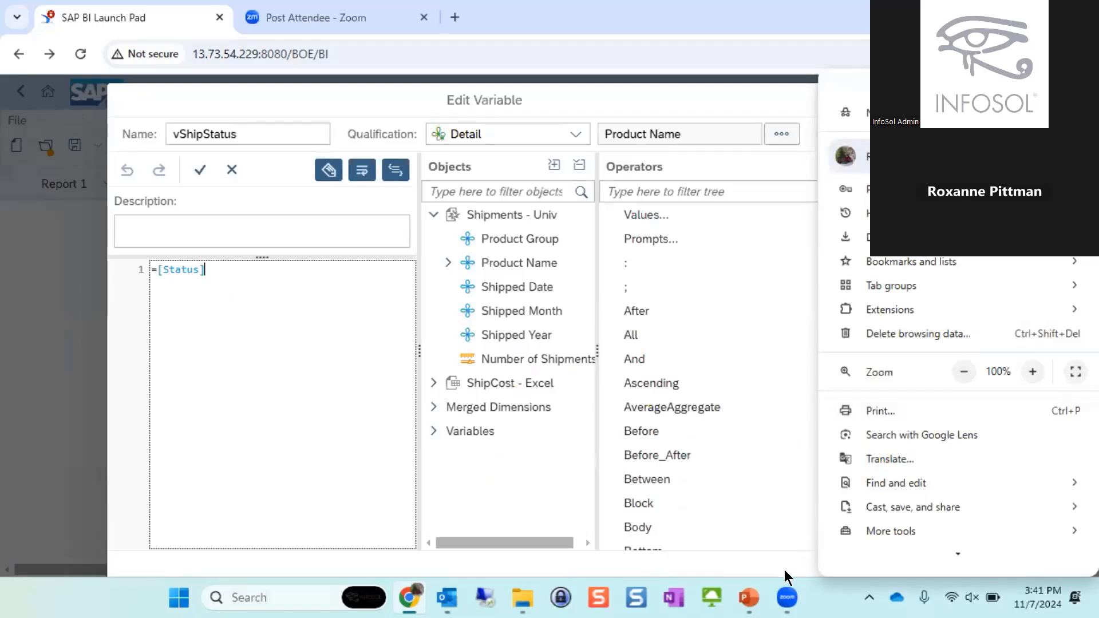
left_click(786, 555)
scroll(856, 356, "down", 6)
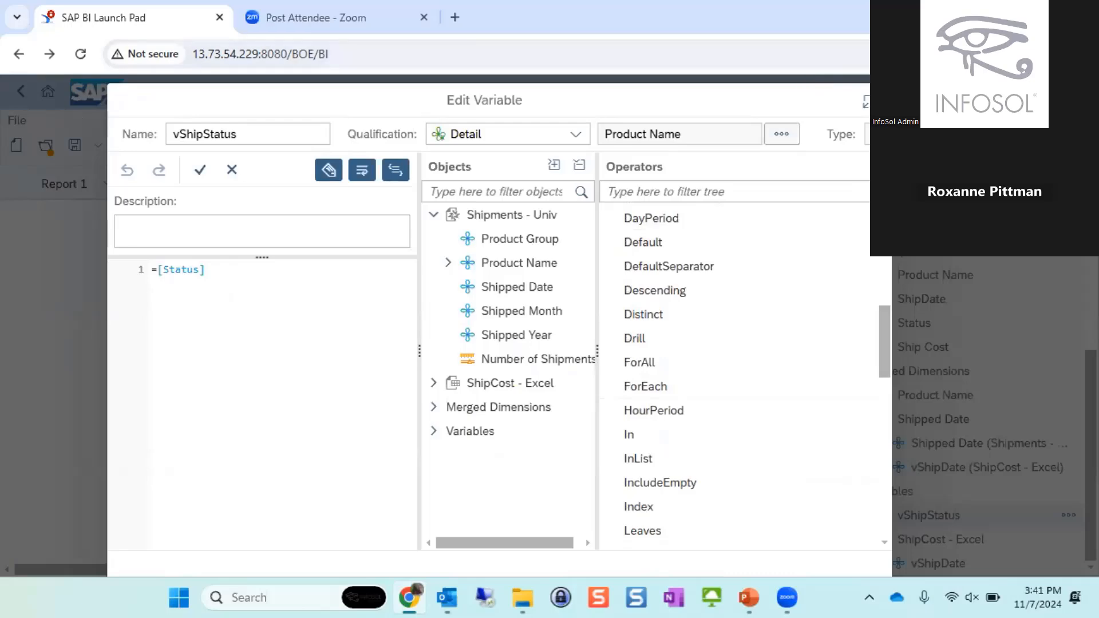
left_click(1084, 53)
left_click(962, 438)
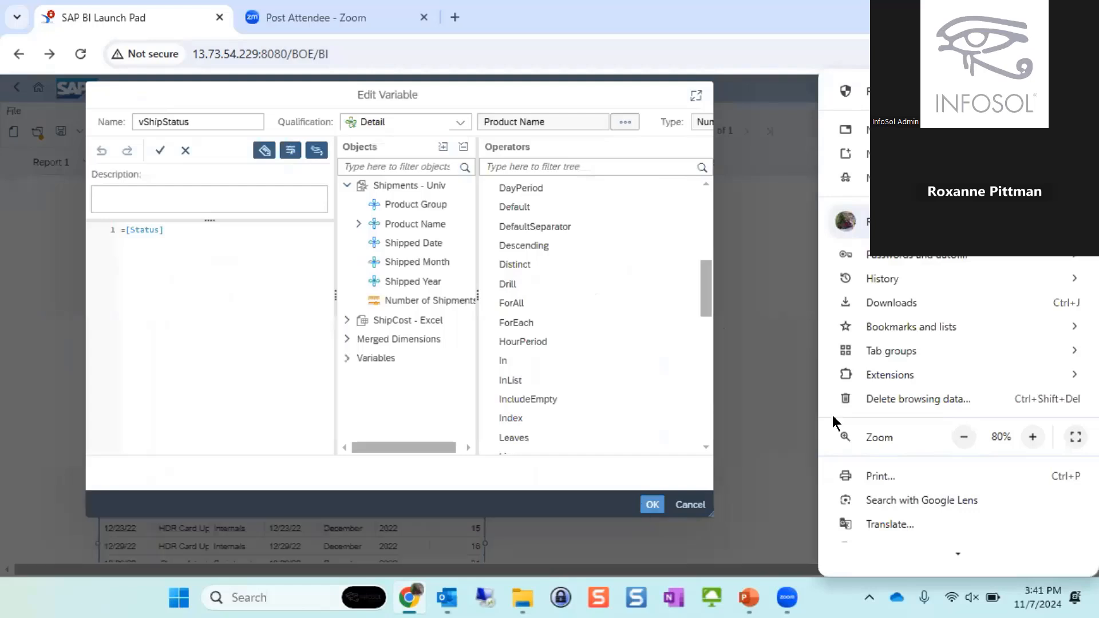
left_click(893, 387)
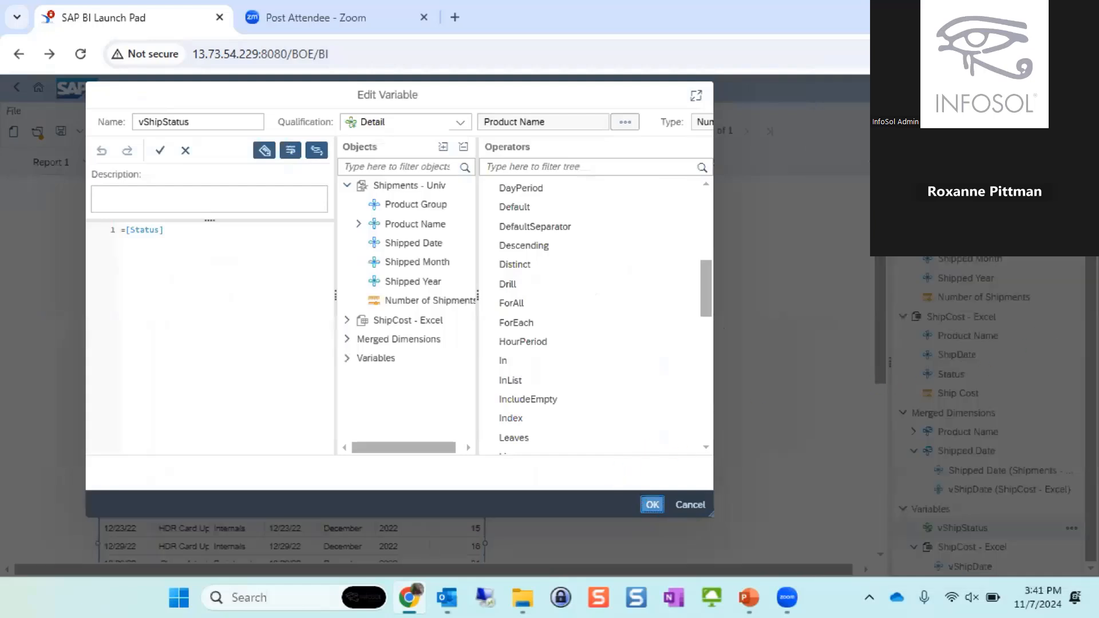
- Set the browser zoom to 90% and insert the vShipStatus variable as a table column between Shipped Year and Number of Shipments
left_click(1081, 54)
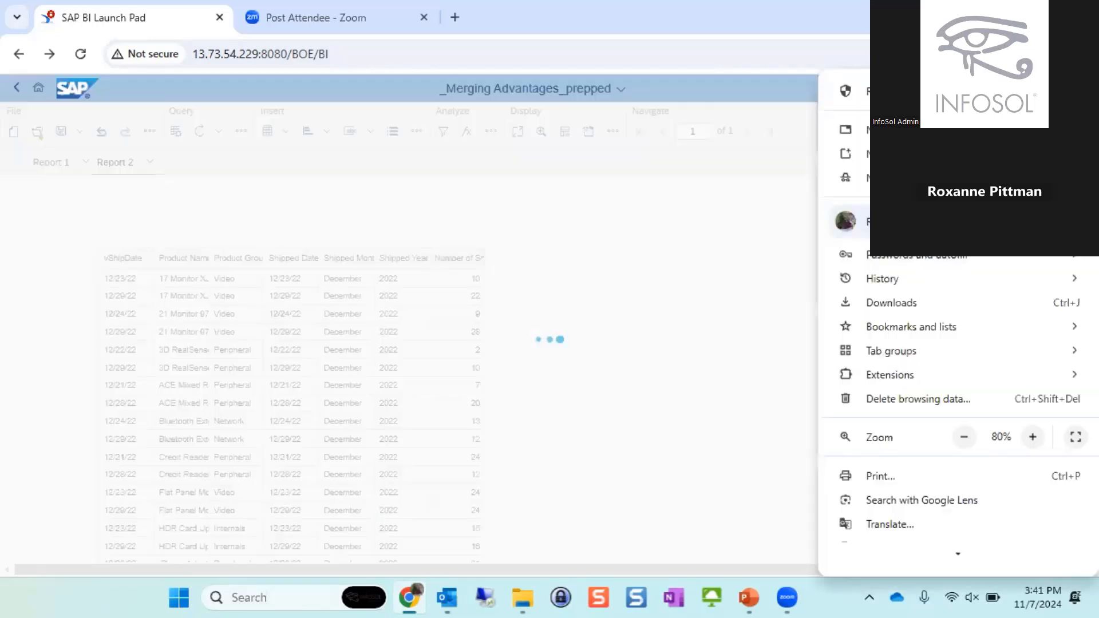
left_click(1032, 436)
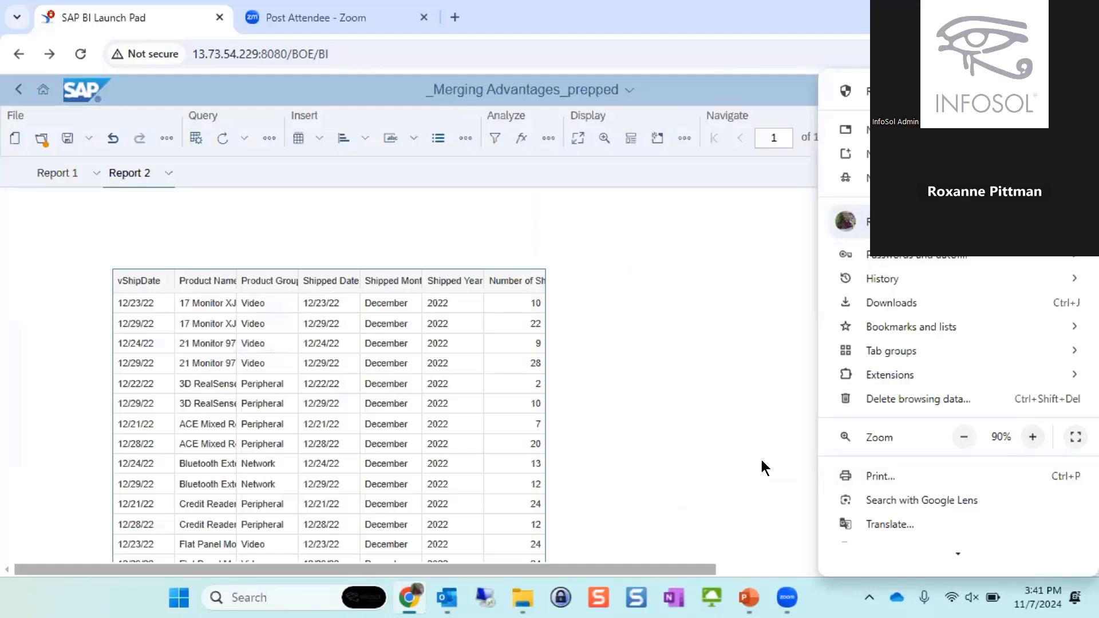
left_click(718, 432)
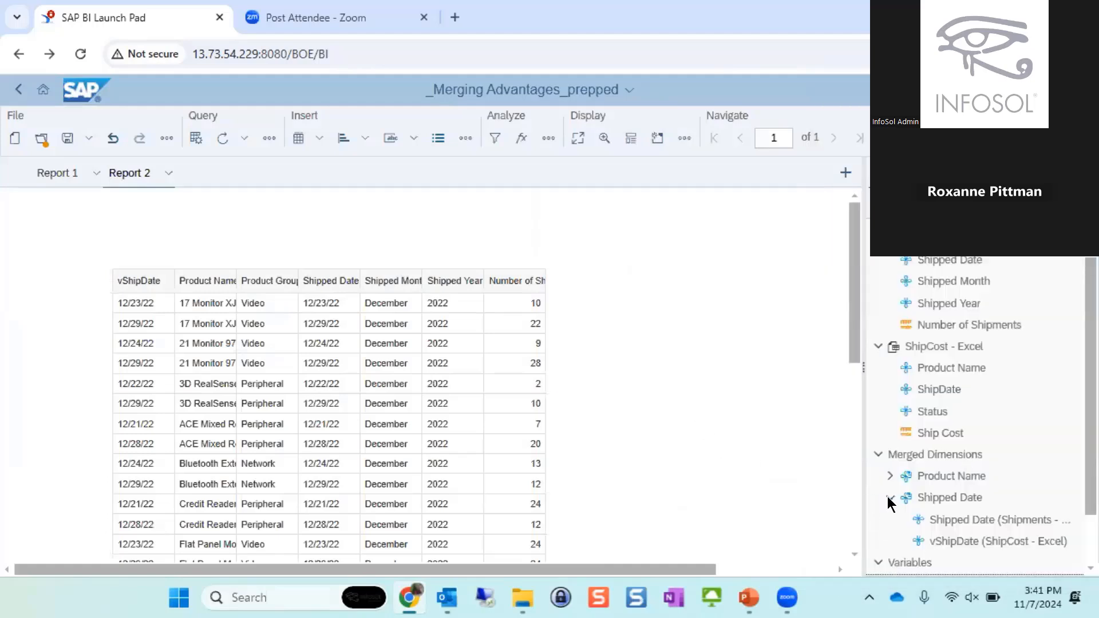
scroll(916, 510, "down", 1)
mouse_move(934, 523)
left_mouse_down()
mouse_move(663, 477)
mouse_move(446, 309)
mouse_move(481, 301)
left_mouse_up()
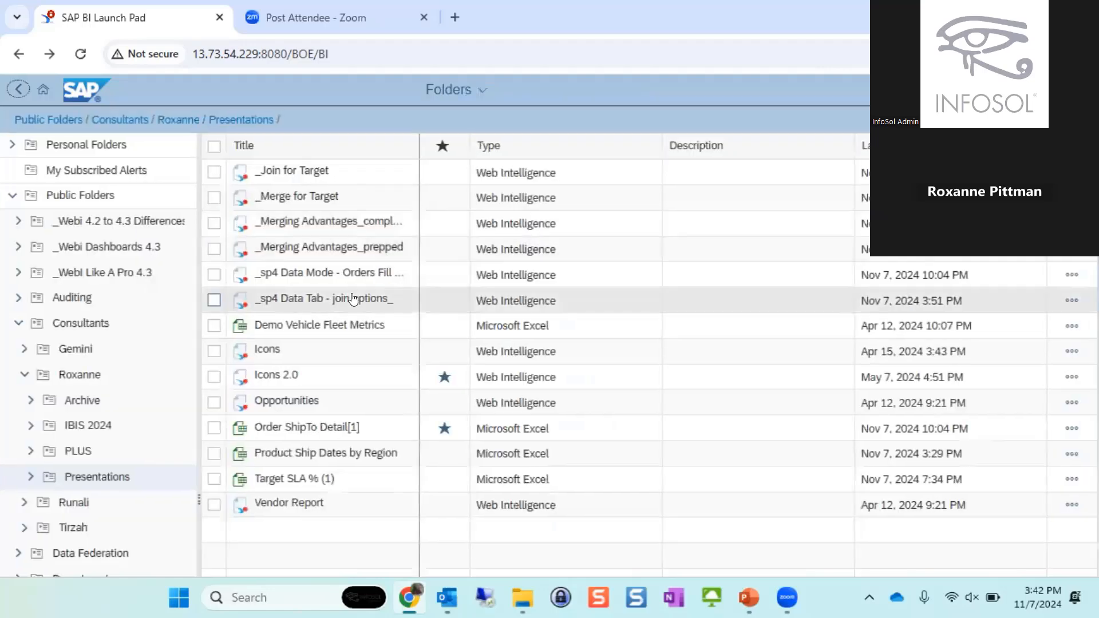
- Open _sp4 Data Tab - join options_ from the Presentations folder and review its sales person and revenue tables
left_click(395, 300)
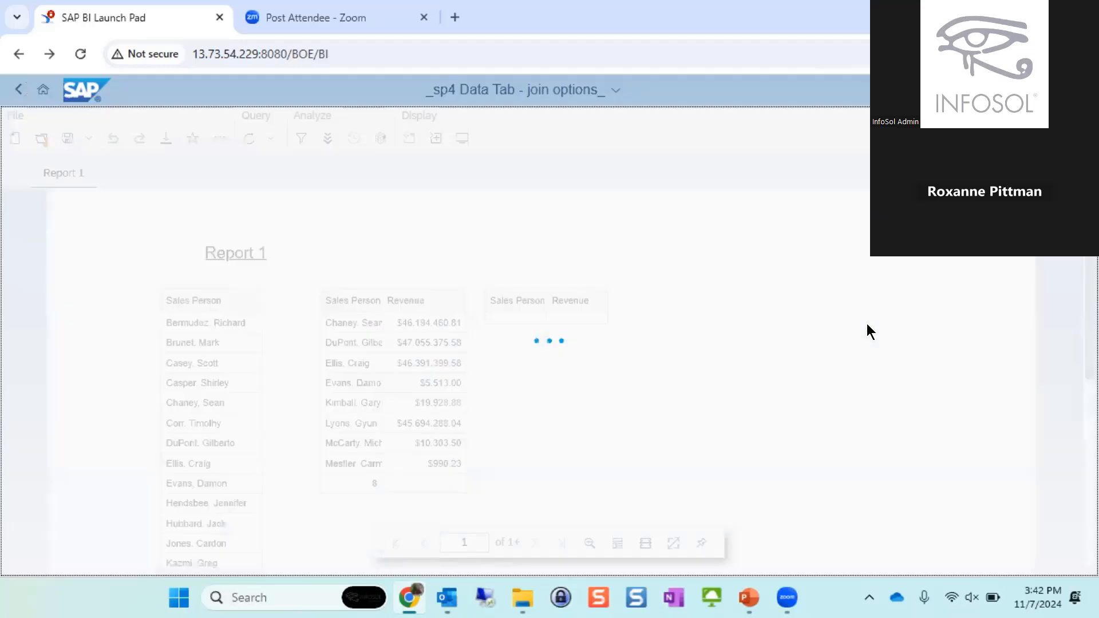
scroll(744, 346, "down", 2)
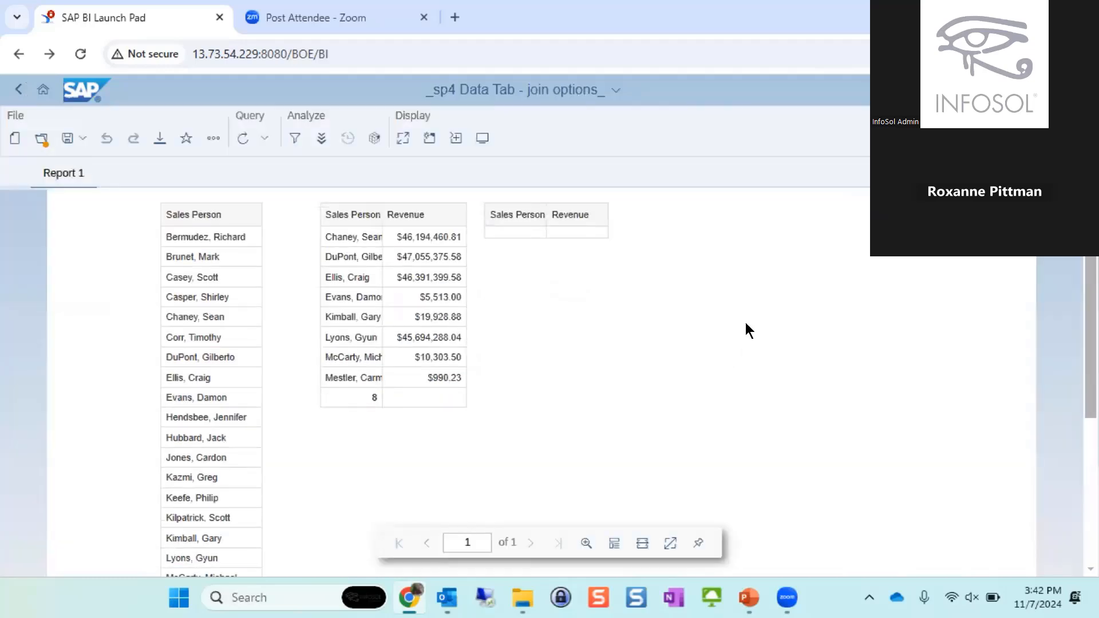
scroll(810, 355, "up", 1)
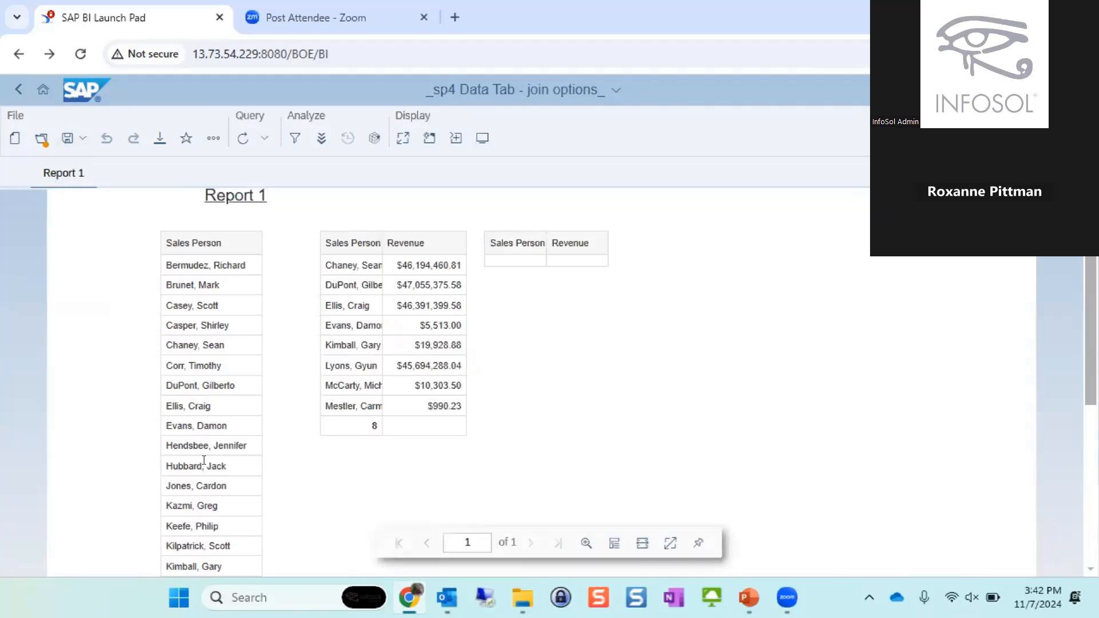
scroll(204, 460, "down", 6)
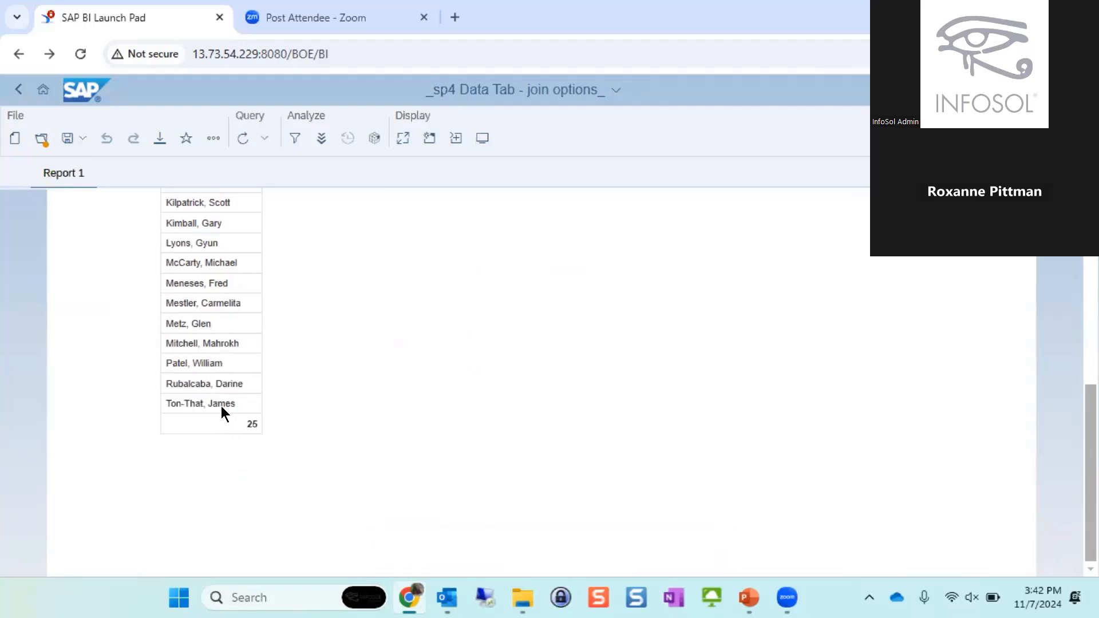
scroll(208, 428, "up", 5)
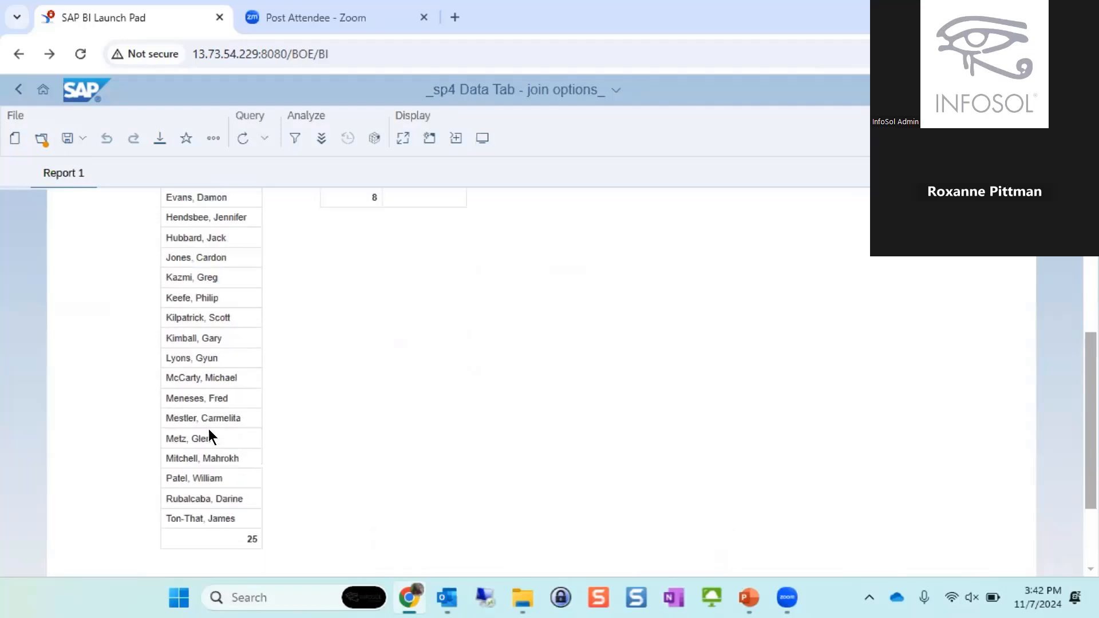
scroll(207, 434, "up", 2)
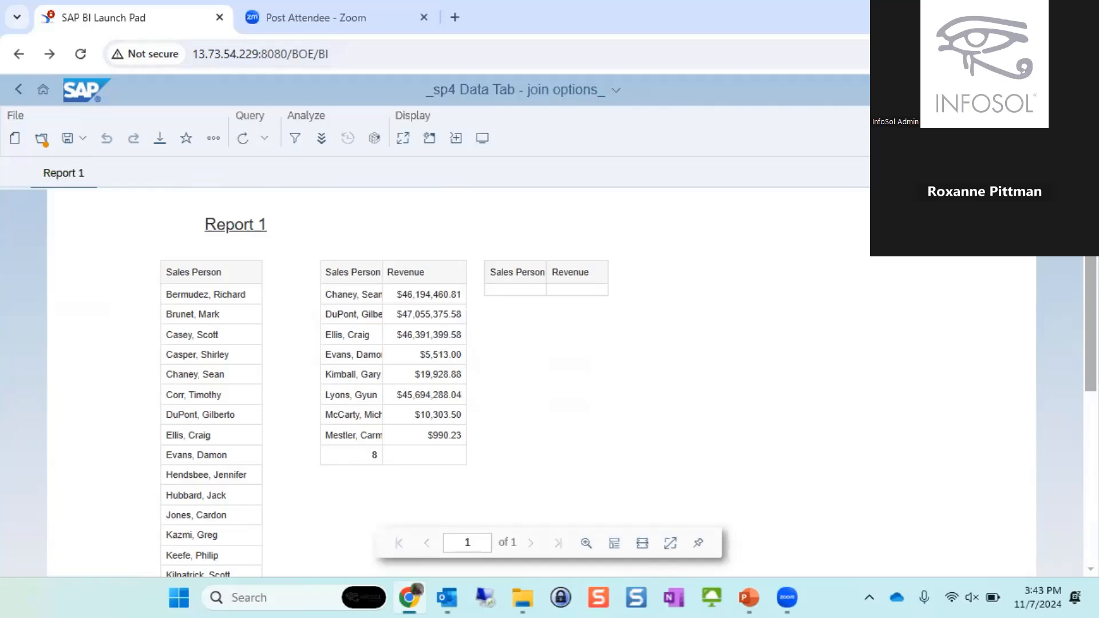
- Switch the join options document to Design mode and compare the full Sales Person list with the Sales Person revenue table
left_click(1022, 183)
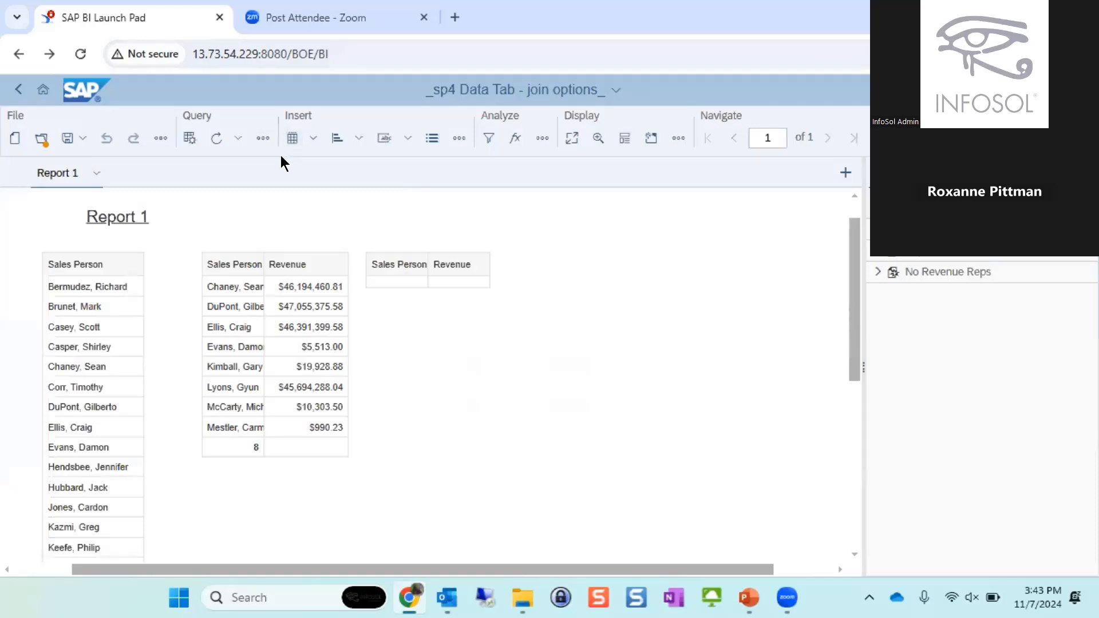
left_click(289, 400)
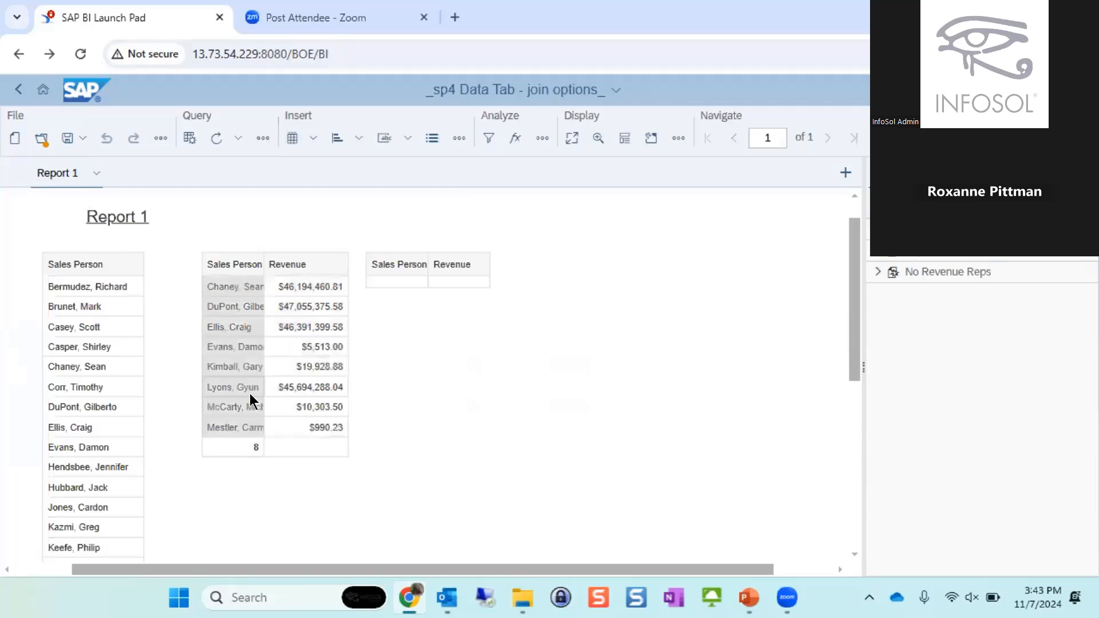
left_click(76, 371)
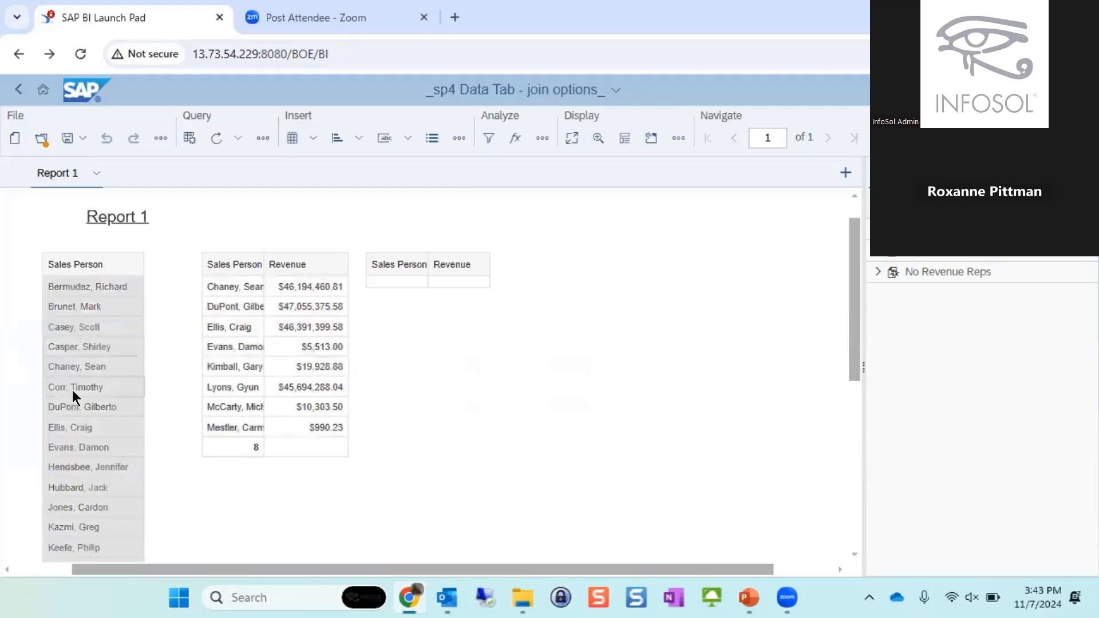
left_click(540, 415)
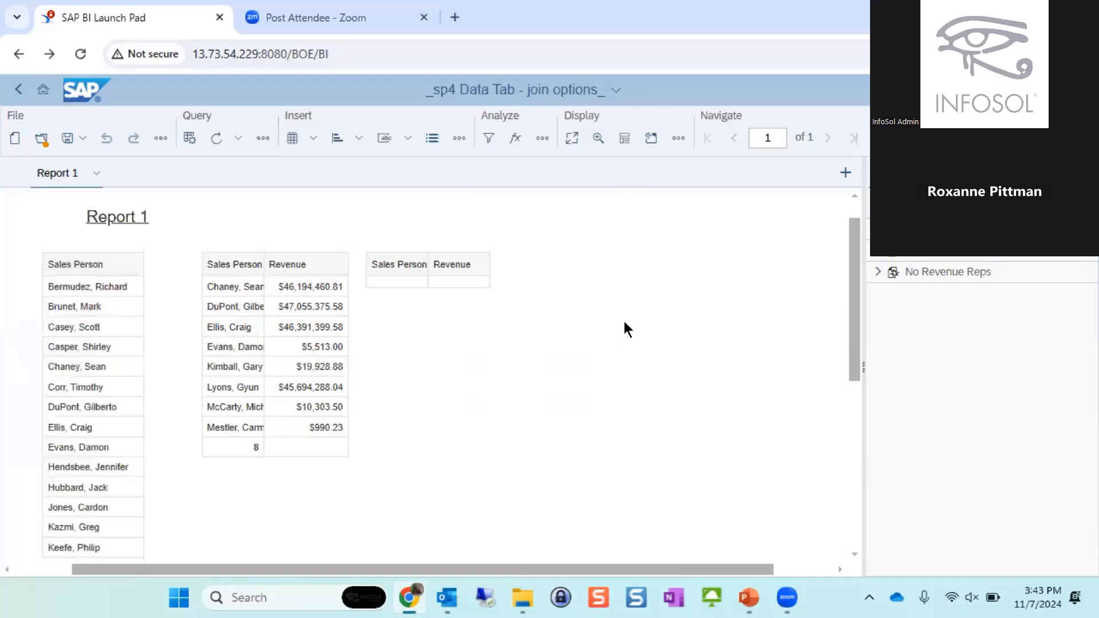
scroll(625, 312, "down", 3)
scroll(623, 318, "up", 4)
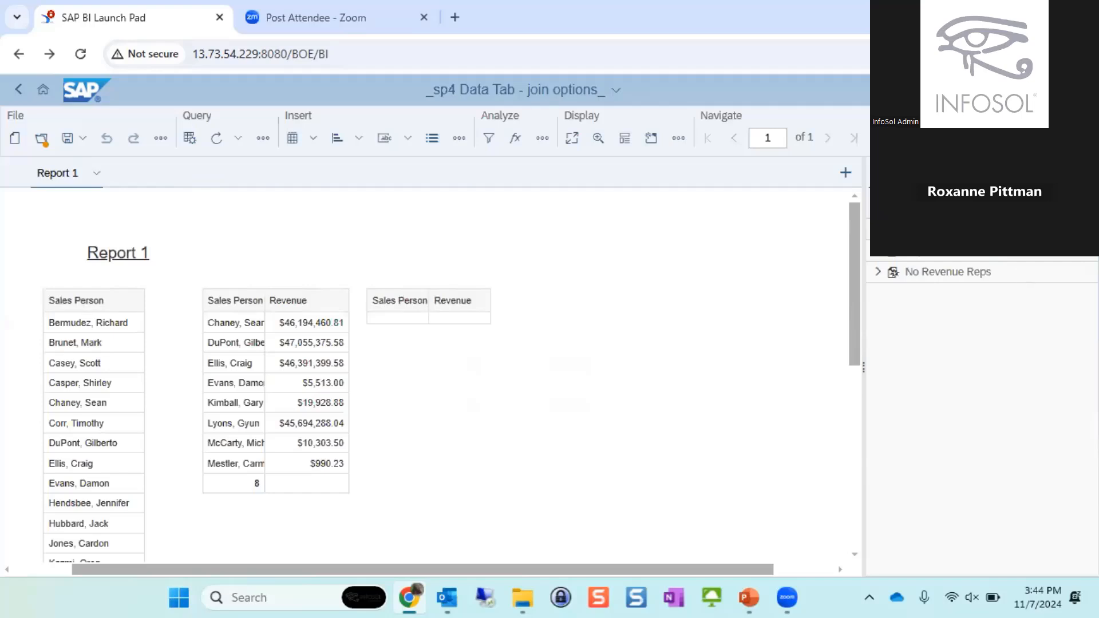
- Show the query flow in the data view and combine All Sales Reps with Reps with Revenue using Left join without intersection
left_click(993, 220)
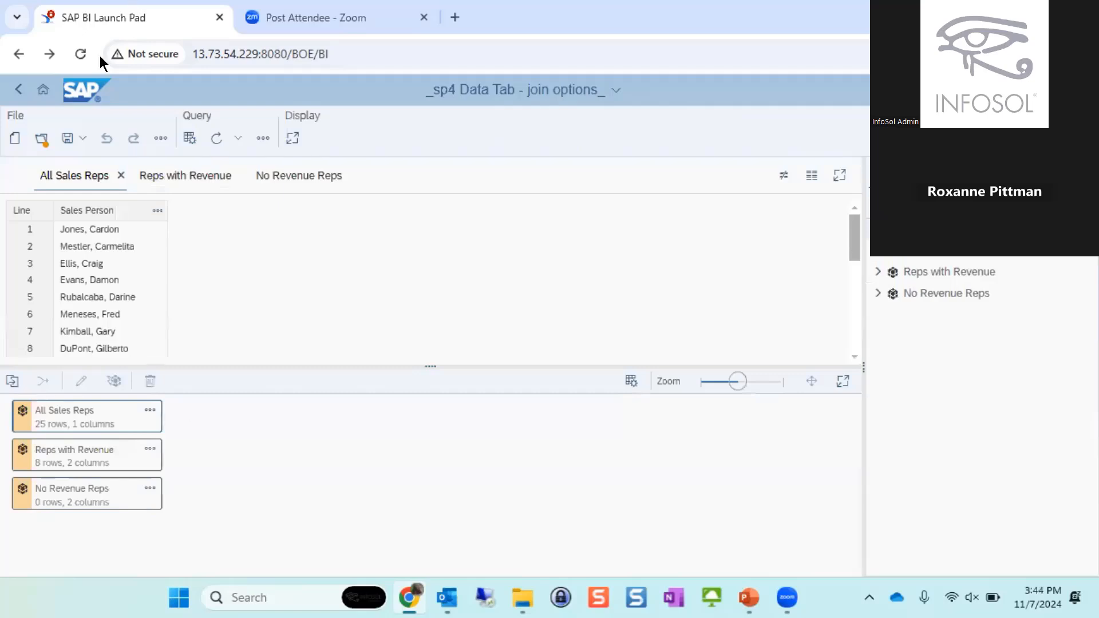
left_click(631, 381)
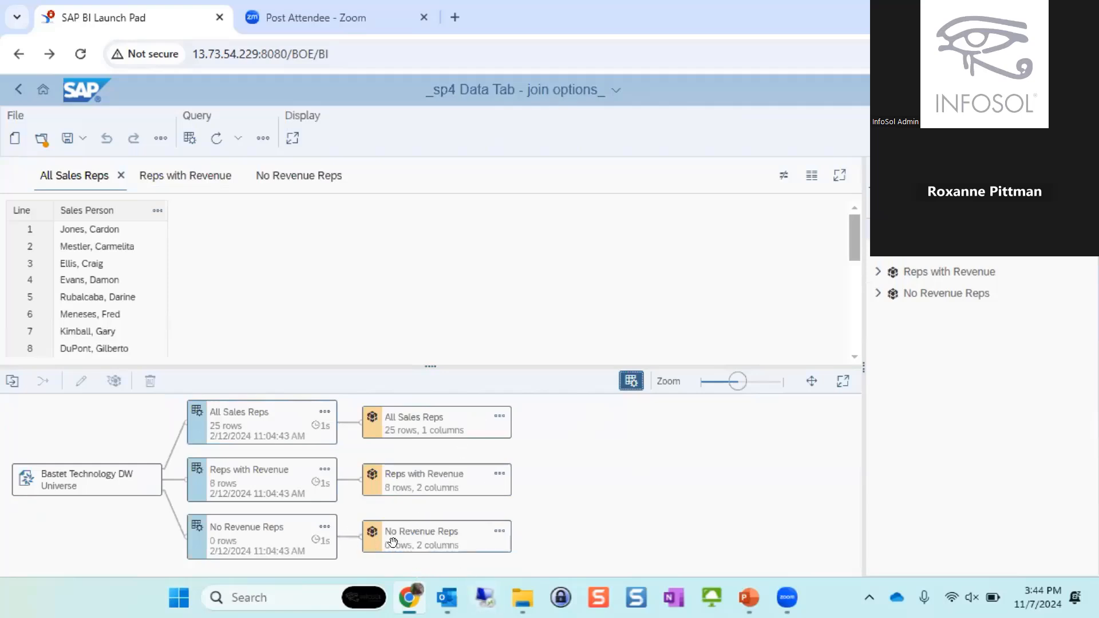
left_click(465, 426)
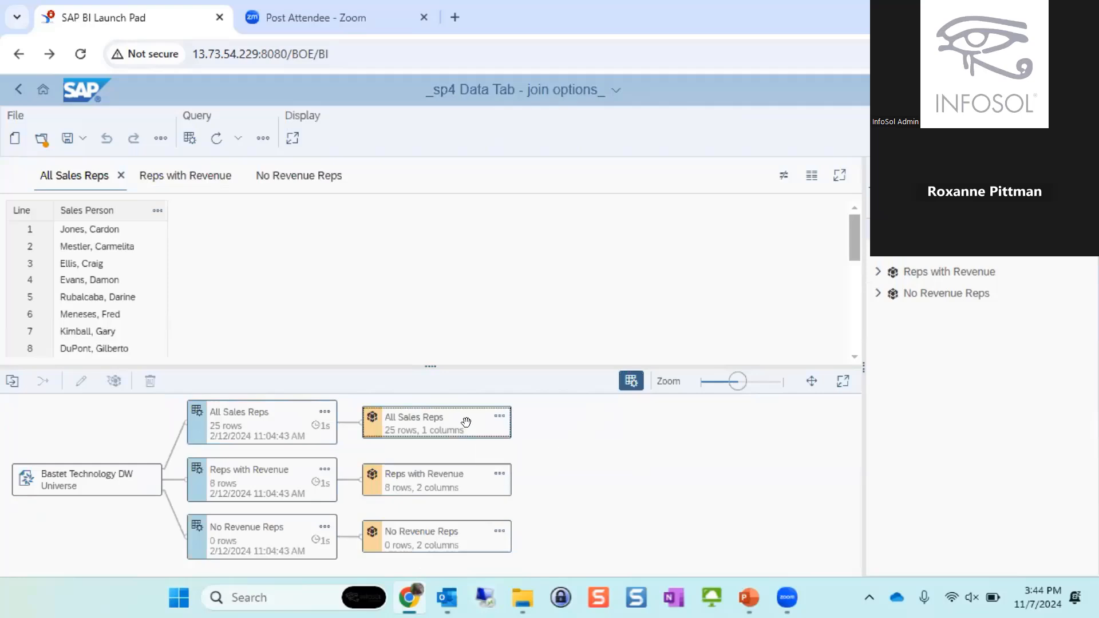
left_click(465, 467)
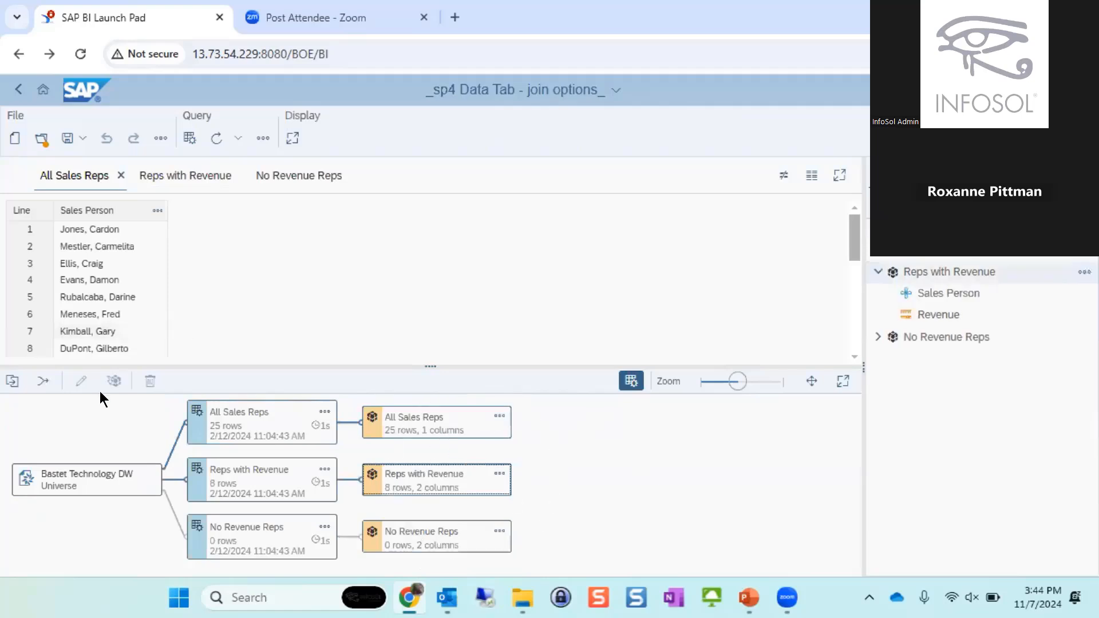
left_click(42, 381)
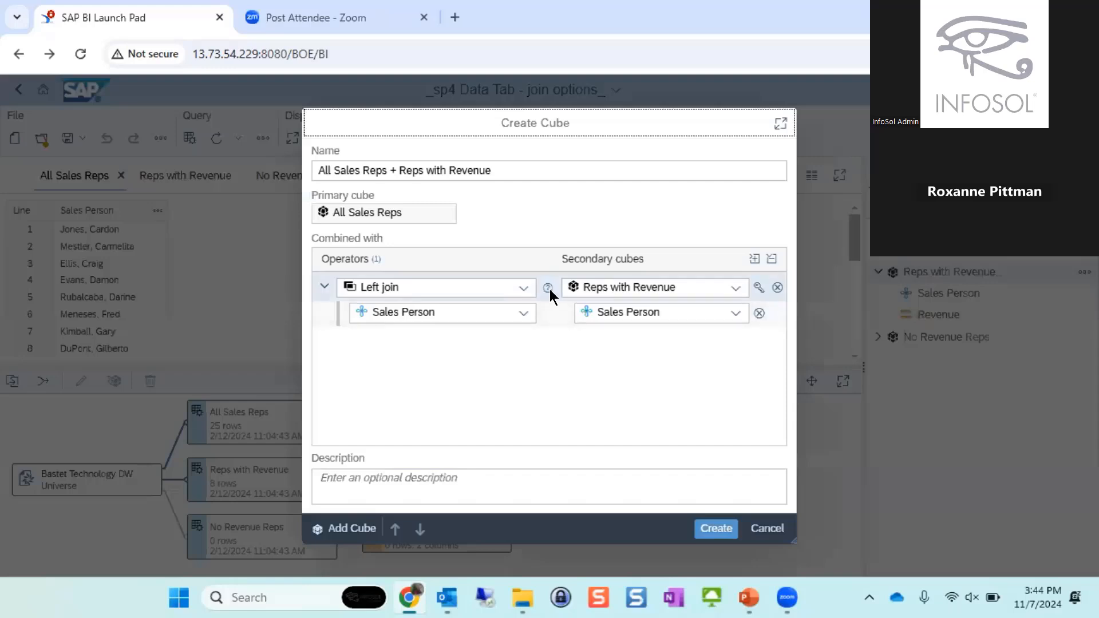
left_click(522, 288)
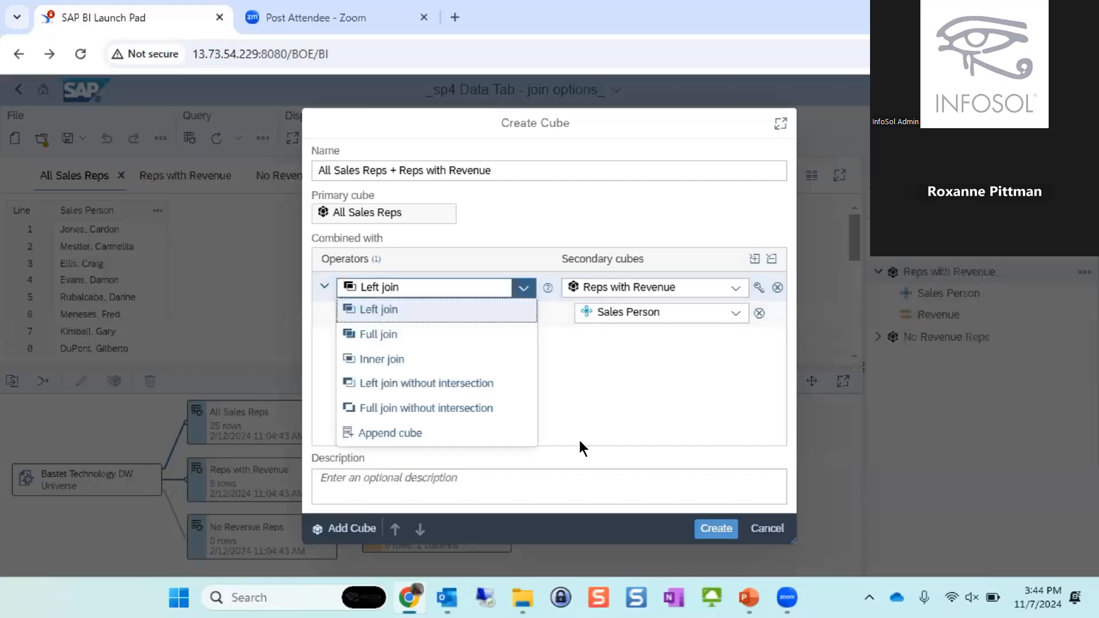
left_click(461, 384)
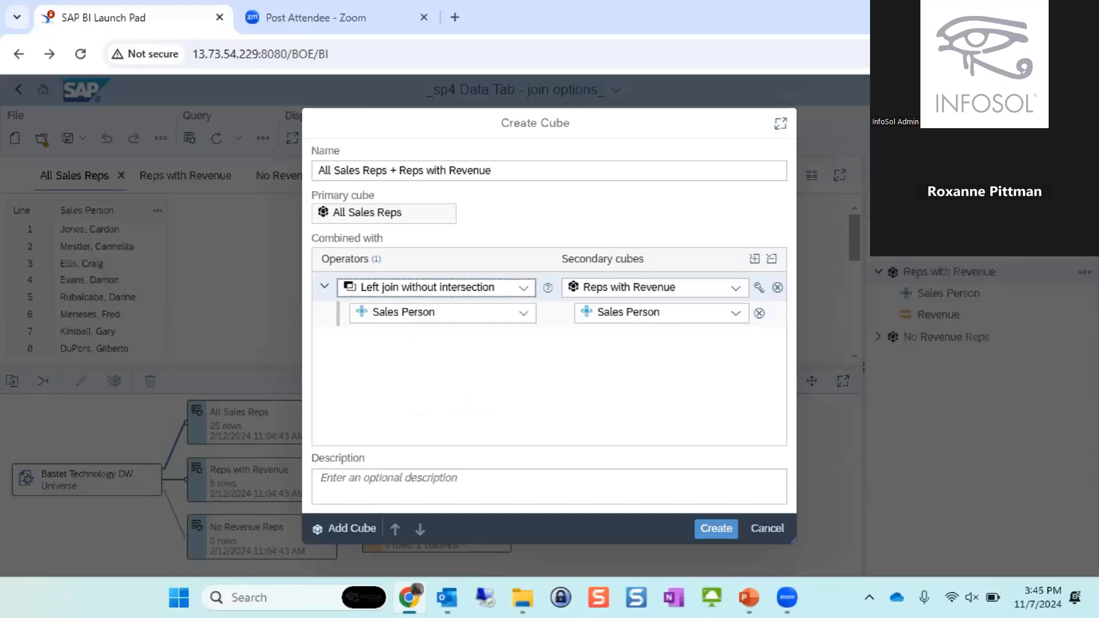
left_click(708, 527)
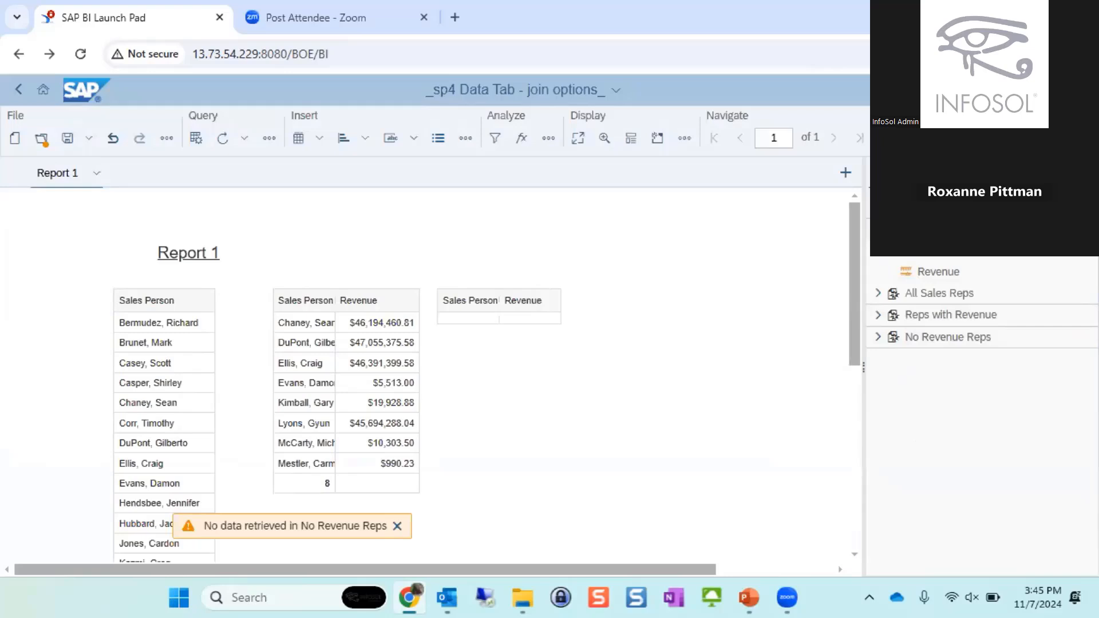
- Insert Sales Person from the combined cube into the report as a new table beside the empty Sales Person and Revenue table
left_click(928, 255)
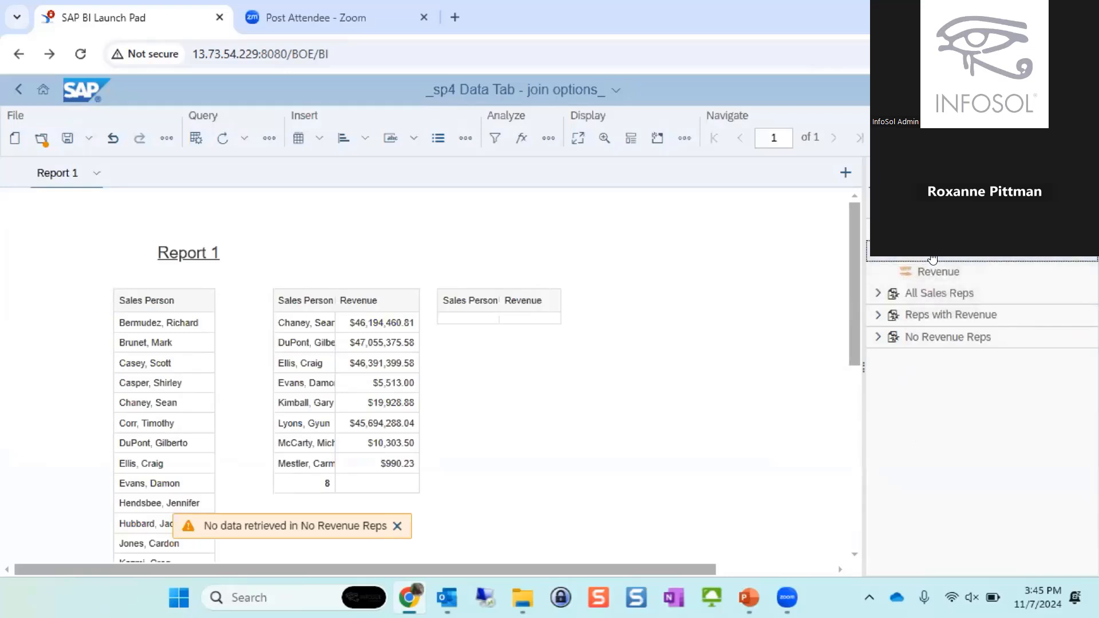
left_click_drag(933, 262, 647, 318)
scroll(745, 319, "down", 4)
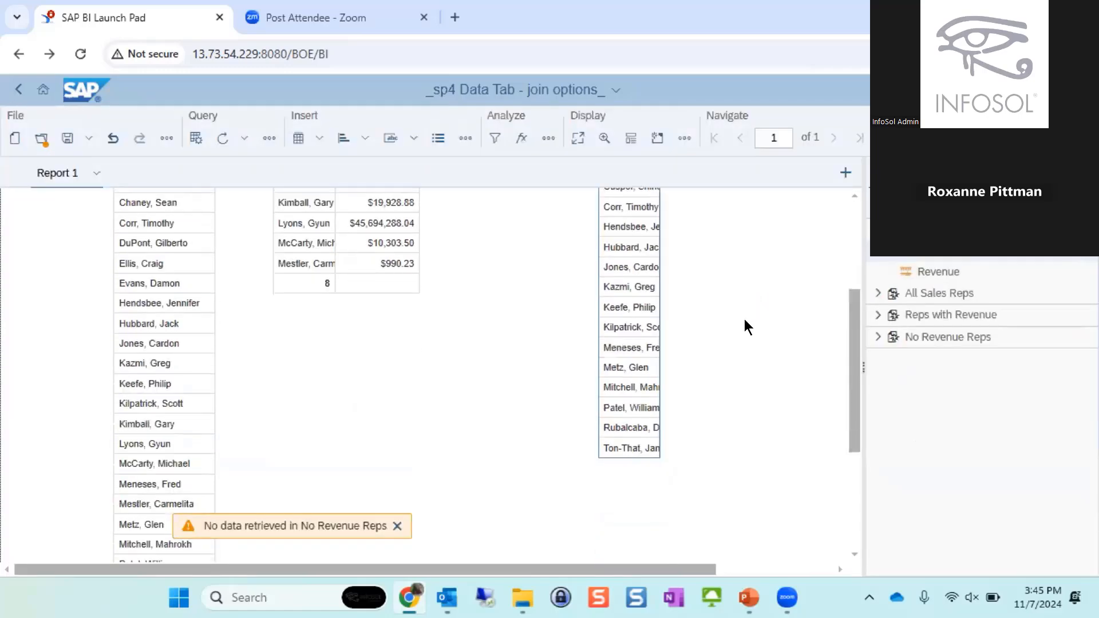
scroll(647, 309, "up", 3)
- Add a Count footer calculation to the new Sales Person table
left_click(636, 296)
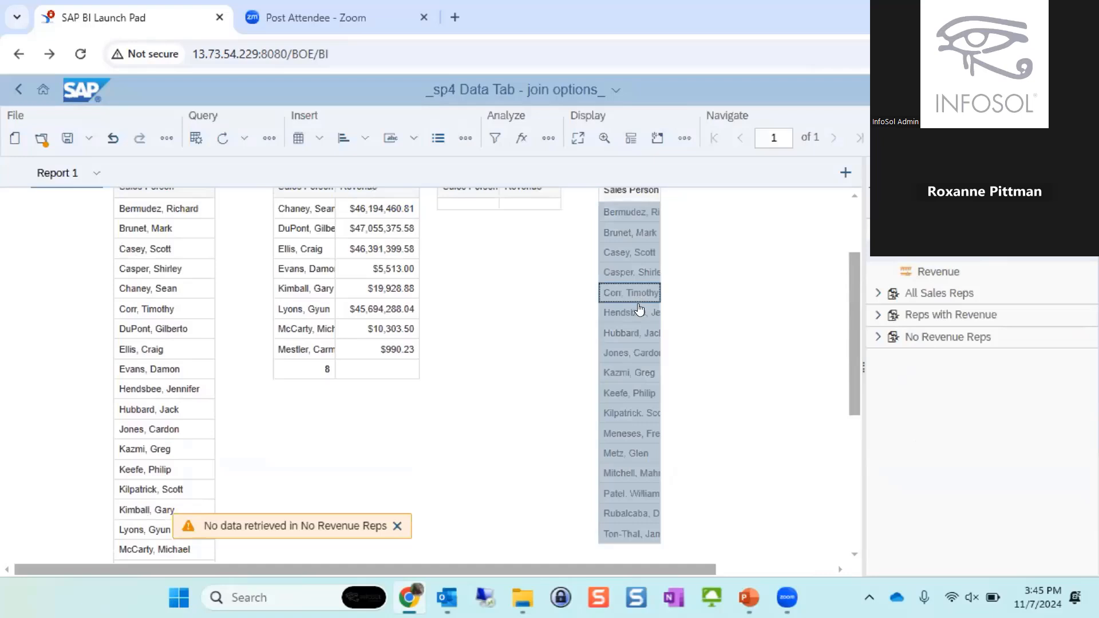
right_click(639, 310)
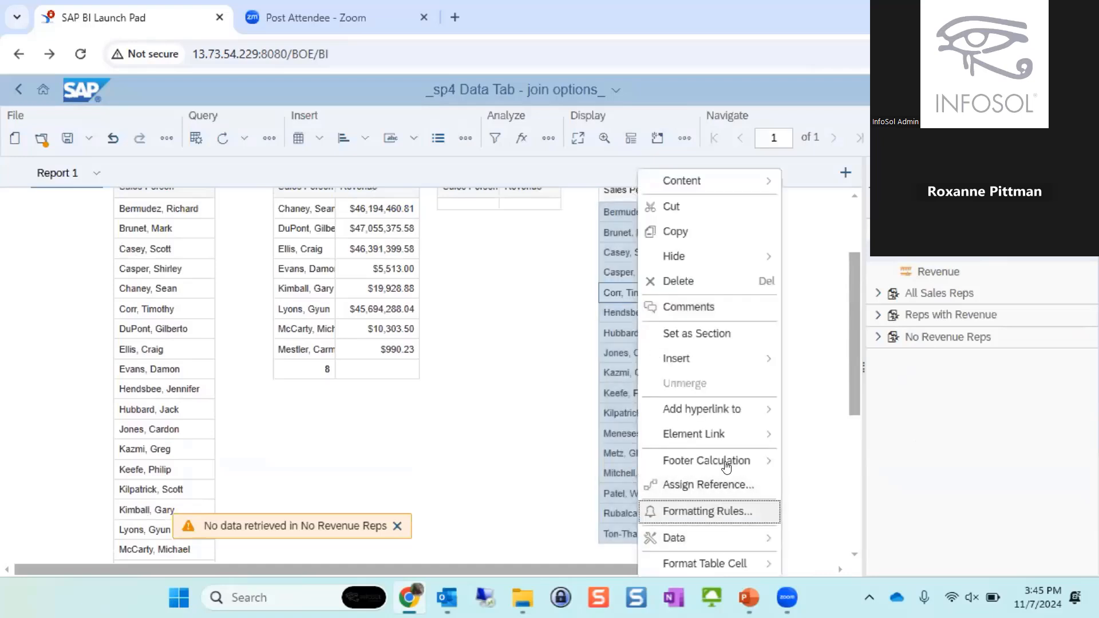
mouse_move(726, 465)
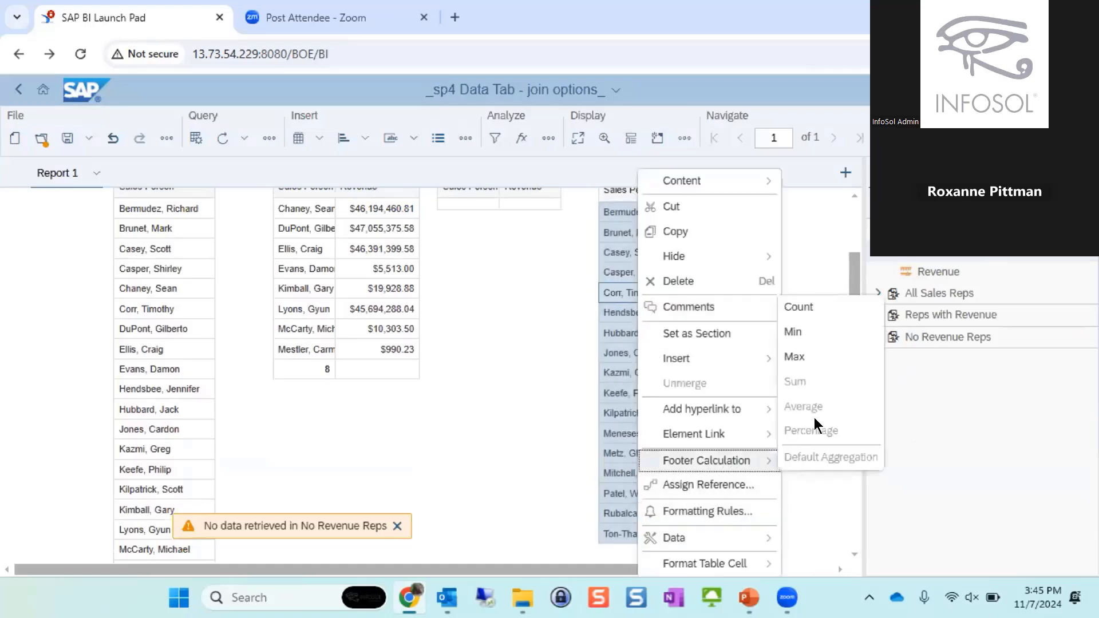
left_click(814, 351)
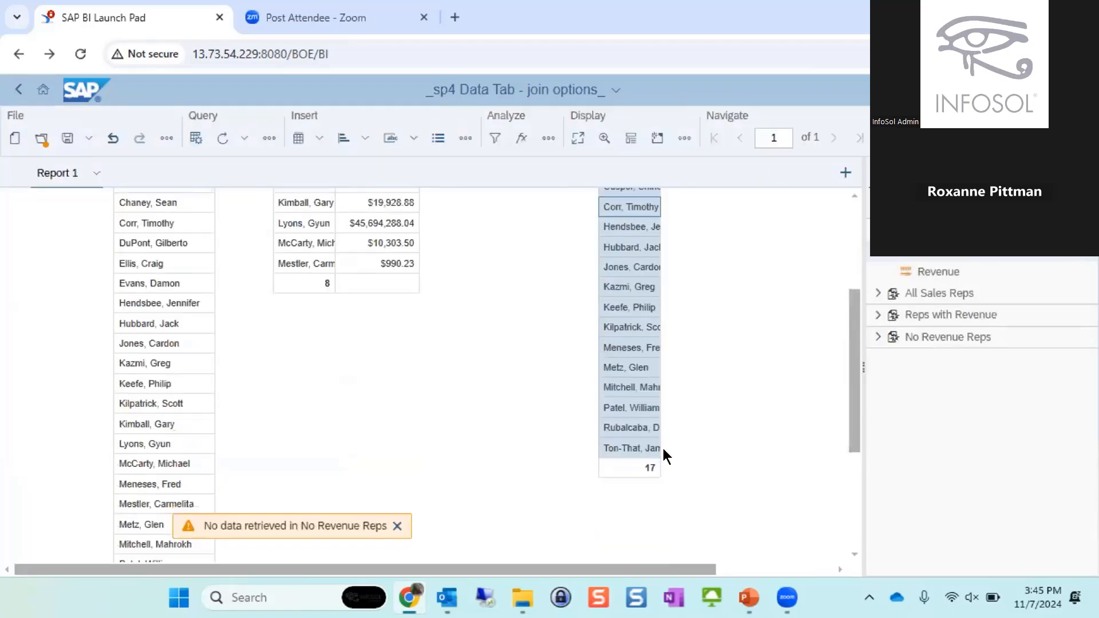
- Add the combined cube's Revenue as a second column of the new table and review its rows
left_click_drag(939, 271, 671, 259)
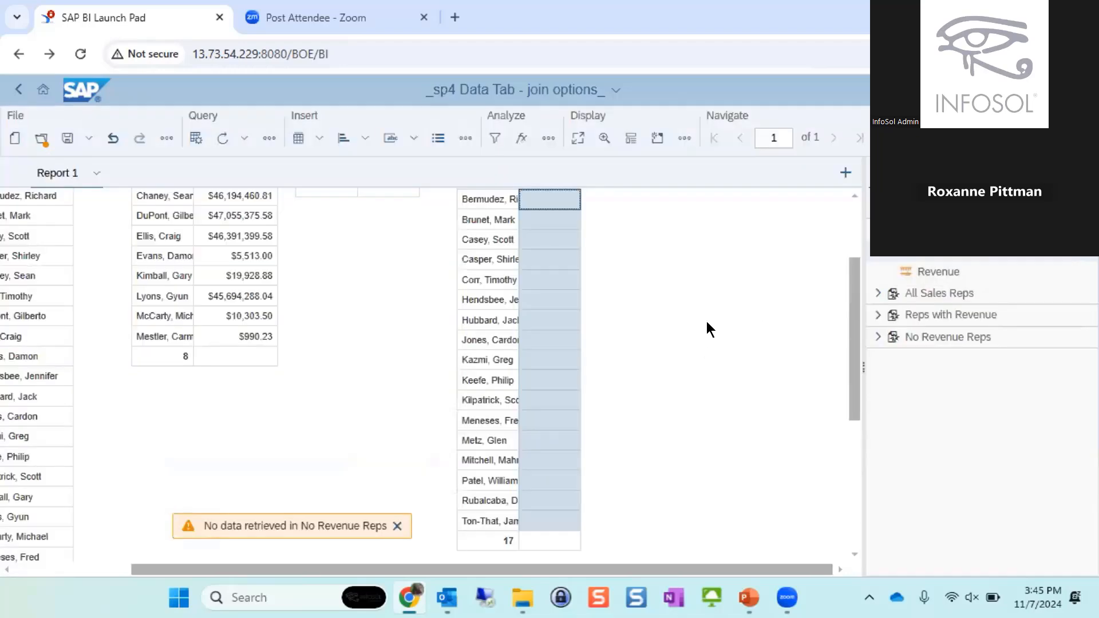
scroll(708, 309, "up", 3)
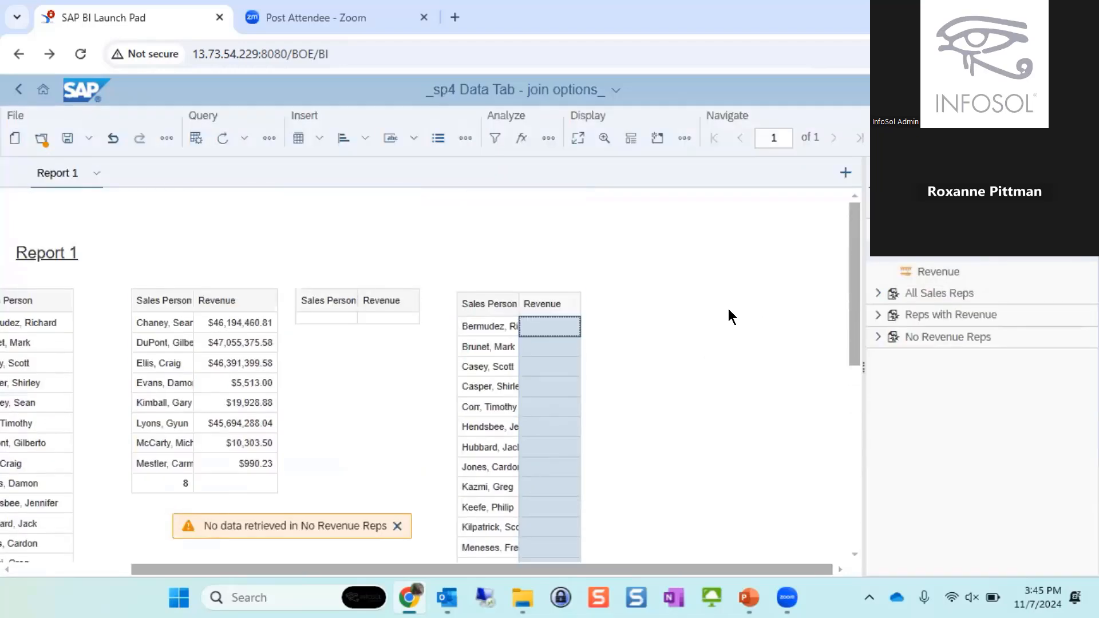
scroll(725, 317, "down", 3)
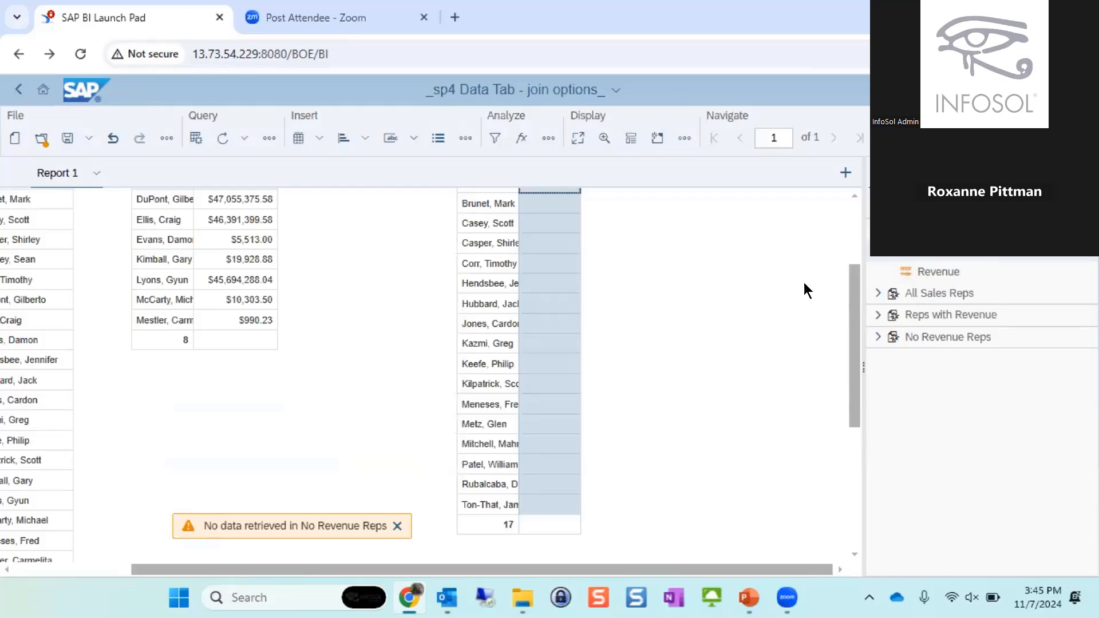
scroll(610, 421, "up", 2)
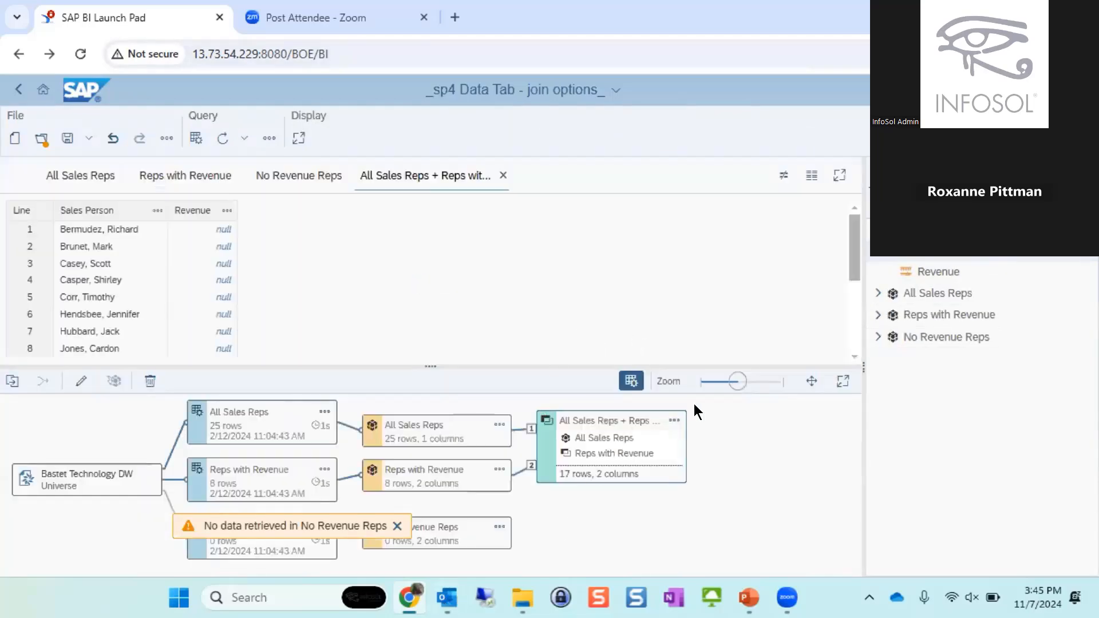
- Edit the All Sales Reps + Reps with Revenue cube to use the Full join operator and update it
left_click(674, 422)
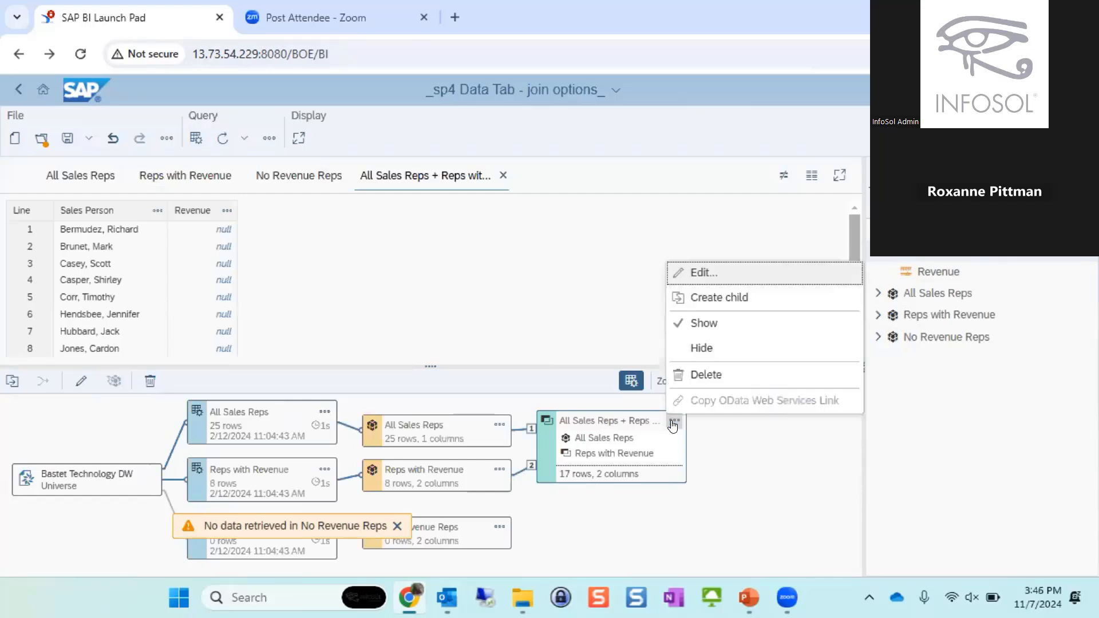
left_click(738, 274)
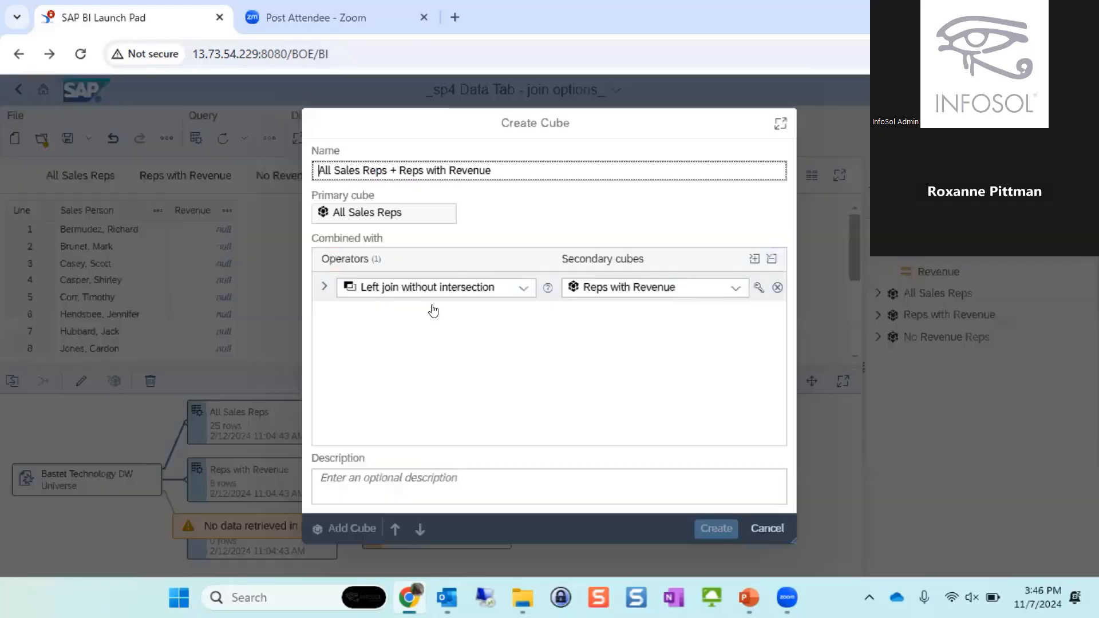
left_click(516, 287)
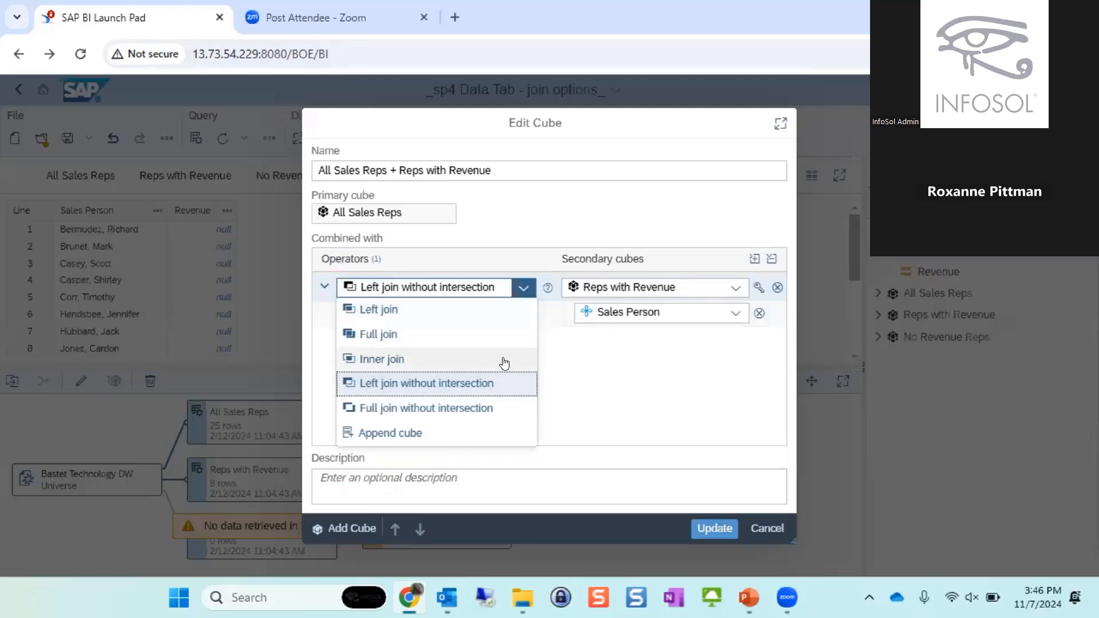
left_click(452, 336)
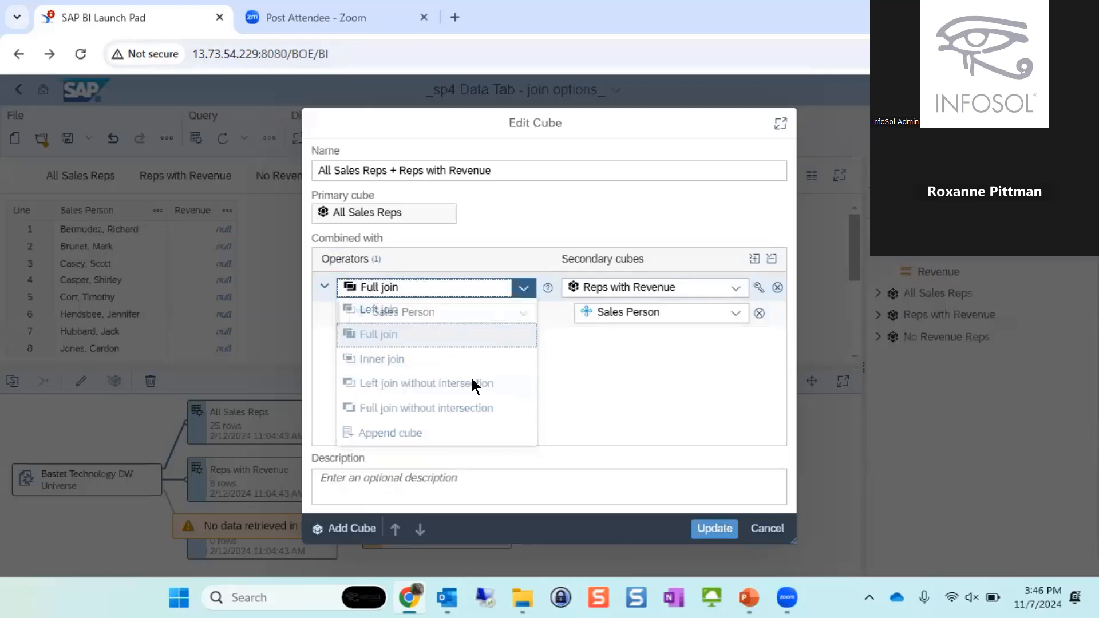
left_click(723, 535)
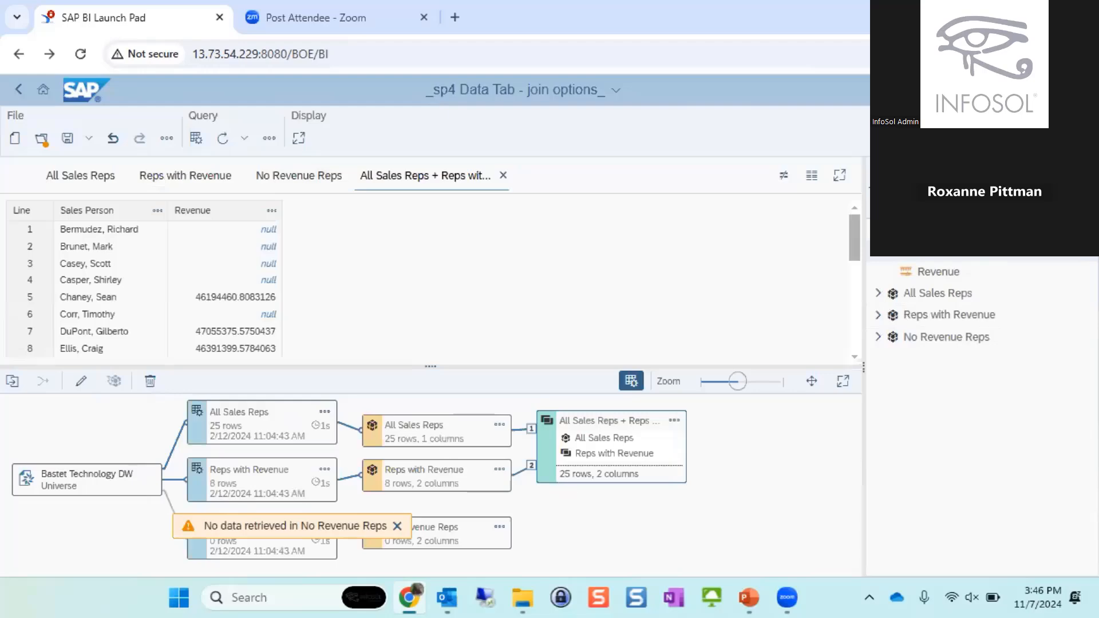
- Return to the report, auto-fit the new table's Revenue column so its amounts display fully, and review the full join rows
left_click(1048, 138)
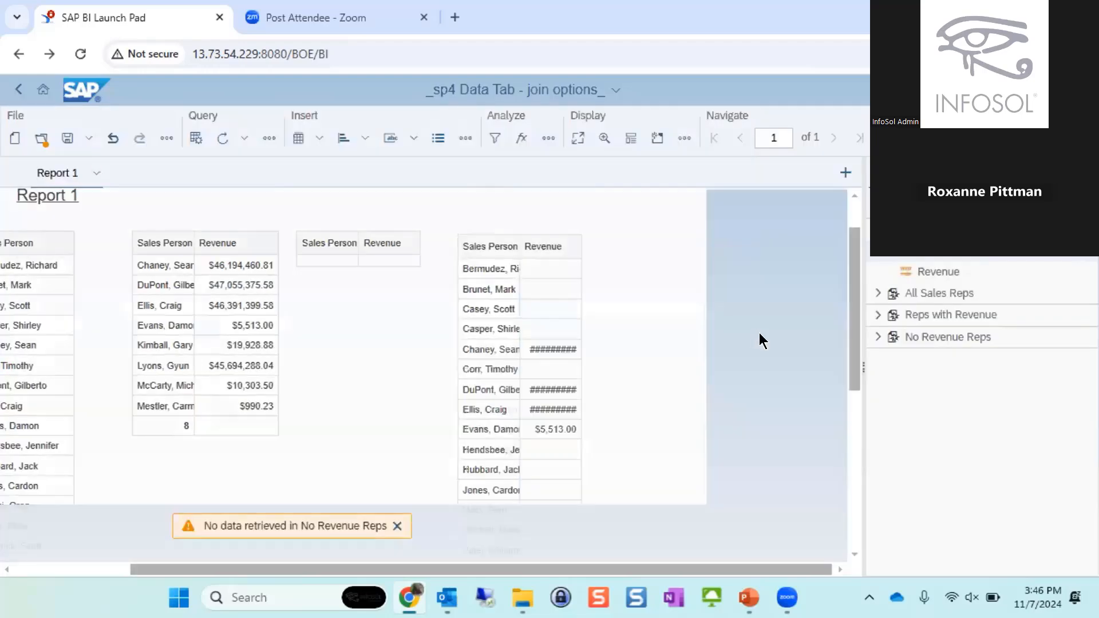
scroll(797, 318, "down", 6)
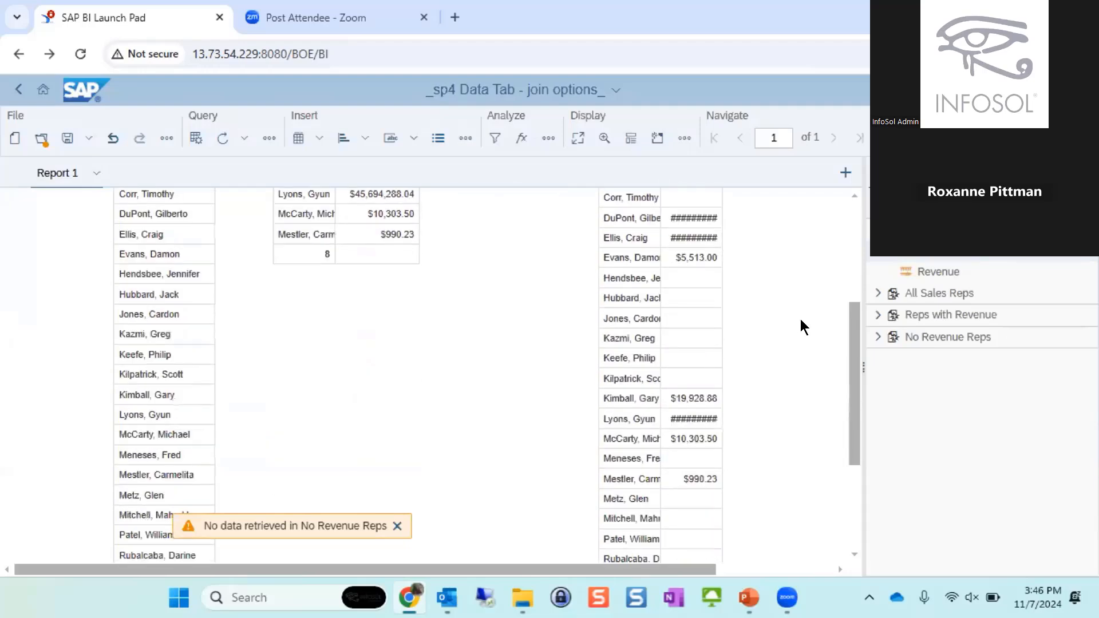
left_click(695, 304)
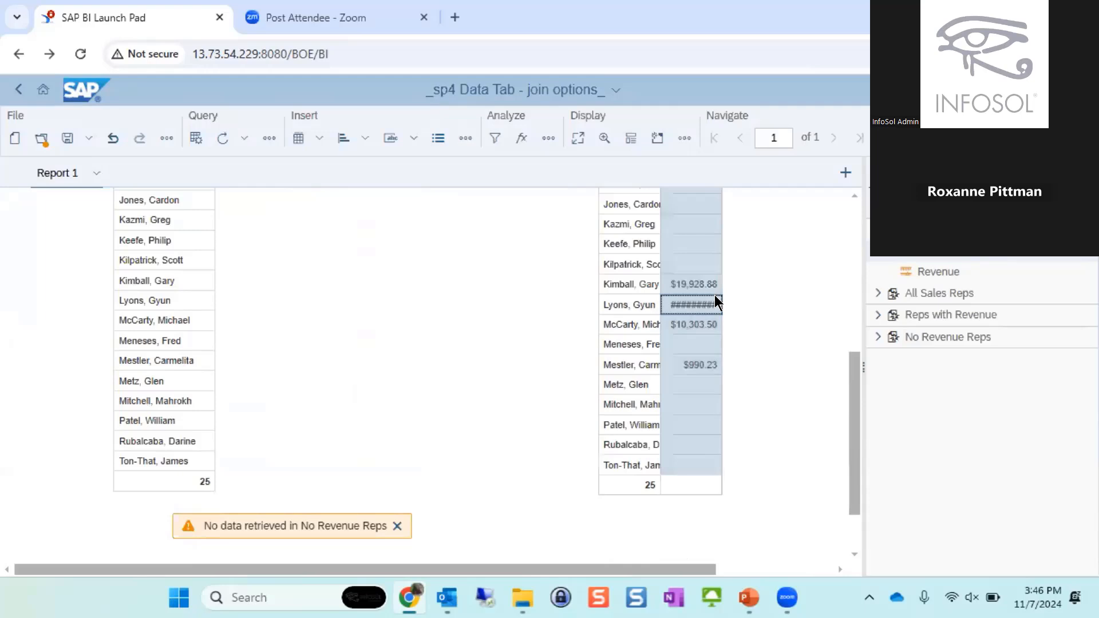
double_click(714, 297)
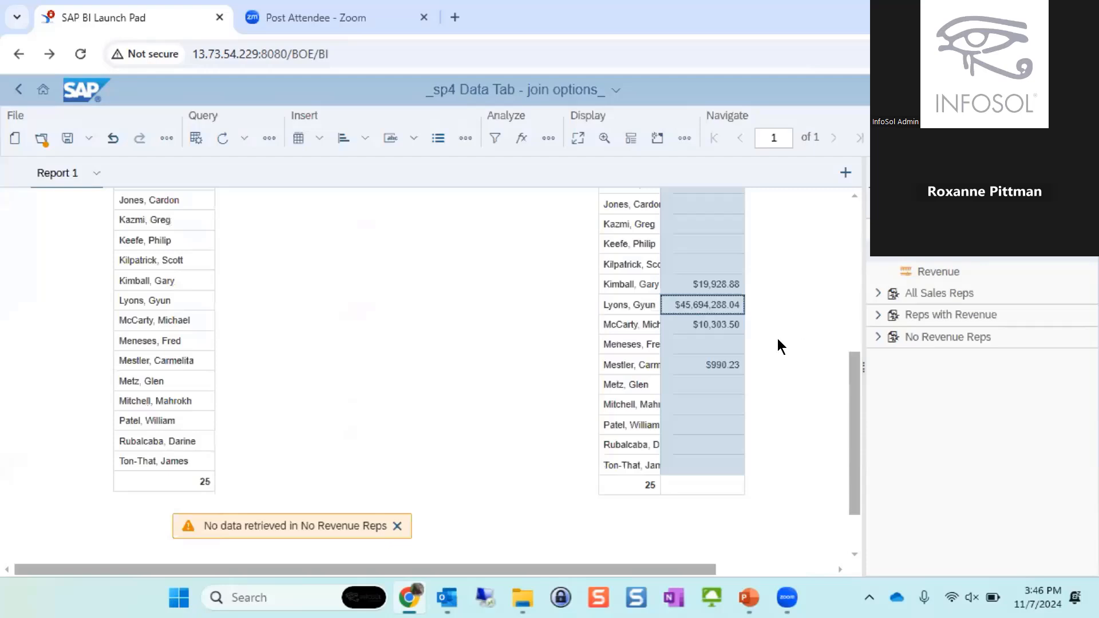
scroll(775, 332, "up", 5)
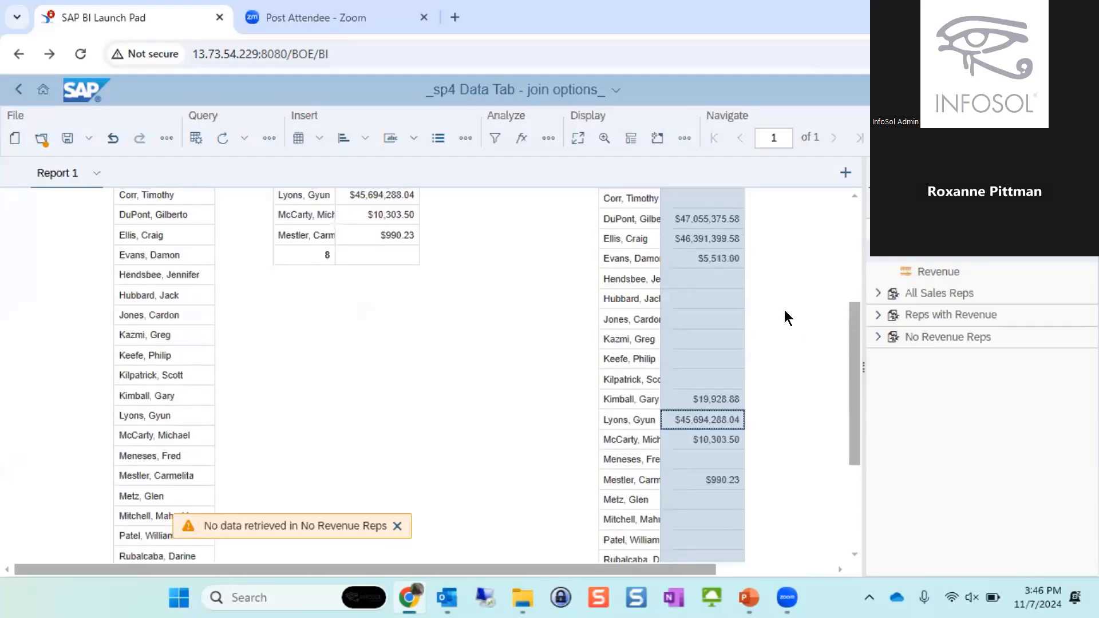
scroll(788, 310, "up", 4)
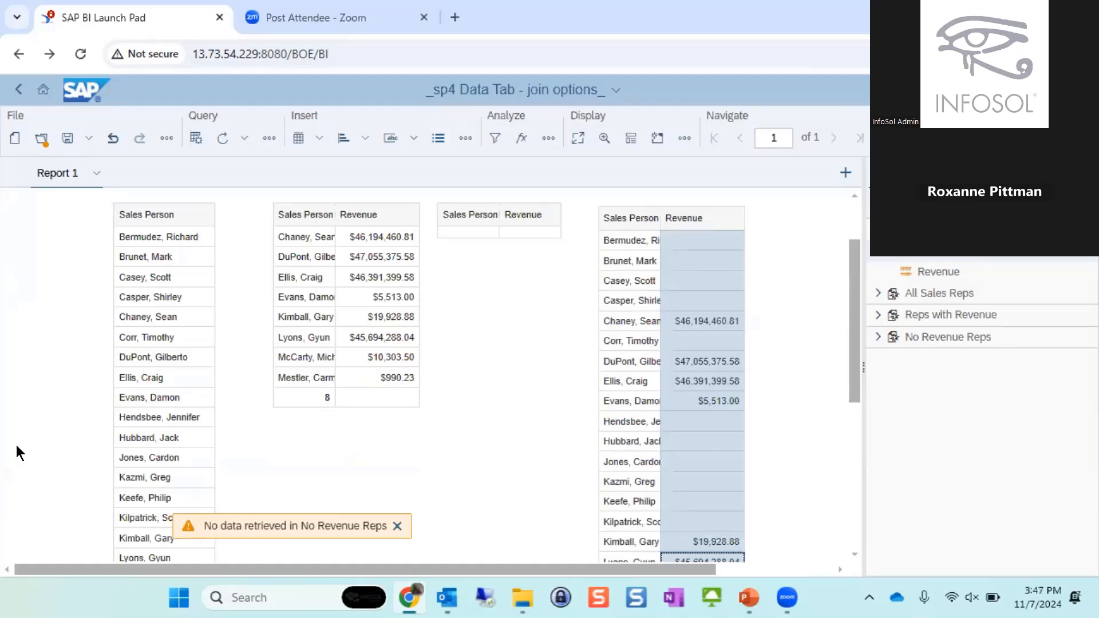
- Leave the document and sign in to BI Launch Pad again, filling in the saved account password
left_click(18, 89)
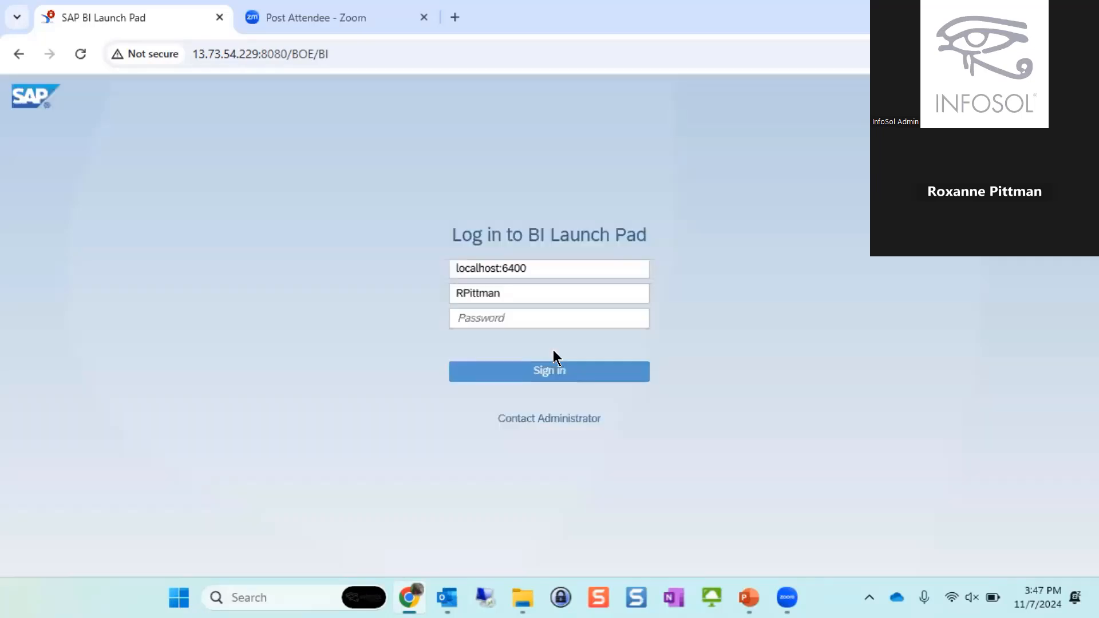
left_click(547, 318)
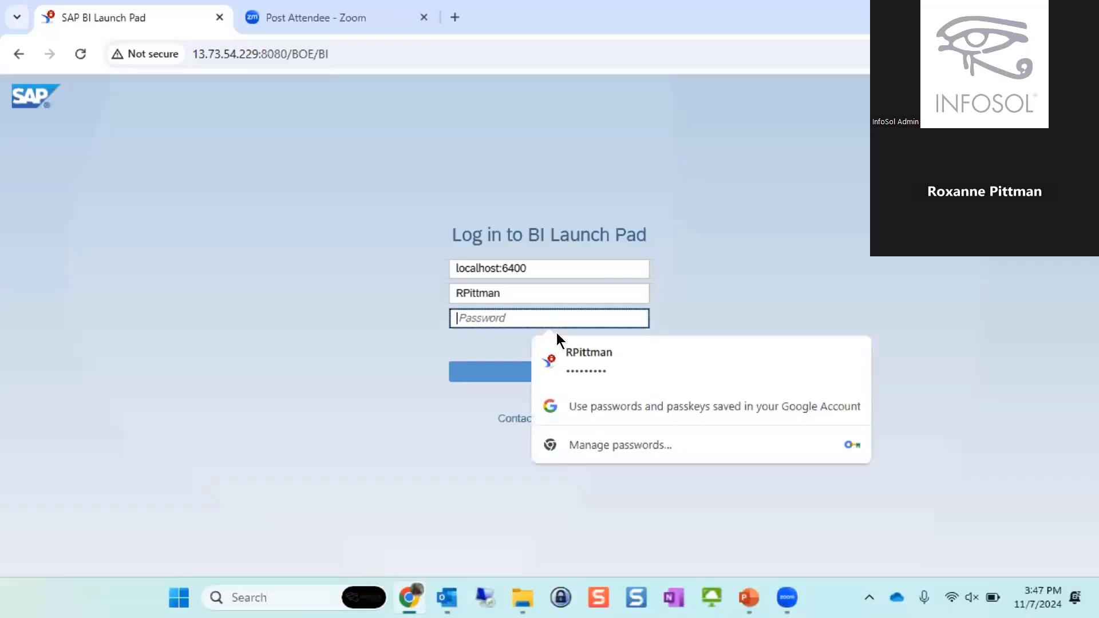
left_click(552, 365)
left_click(500, 377)
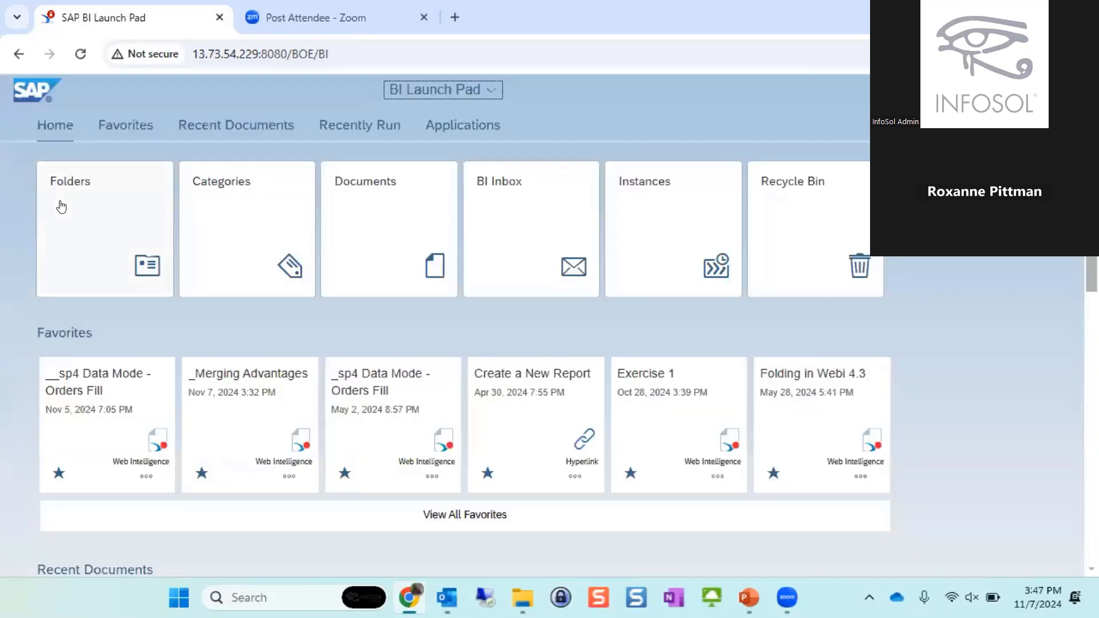
- Browse the public Consultants folders to the presenter's Presentations folder and open the _Merging Advantages_completed document
left_click(51, 207)
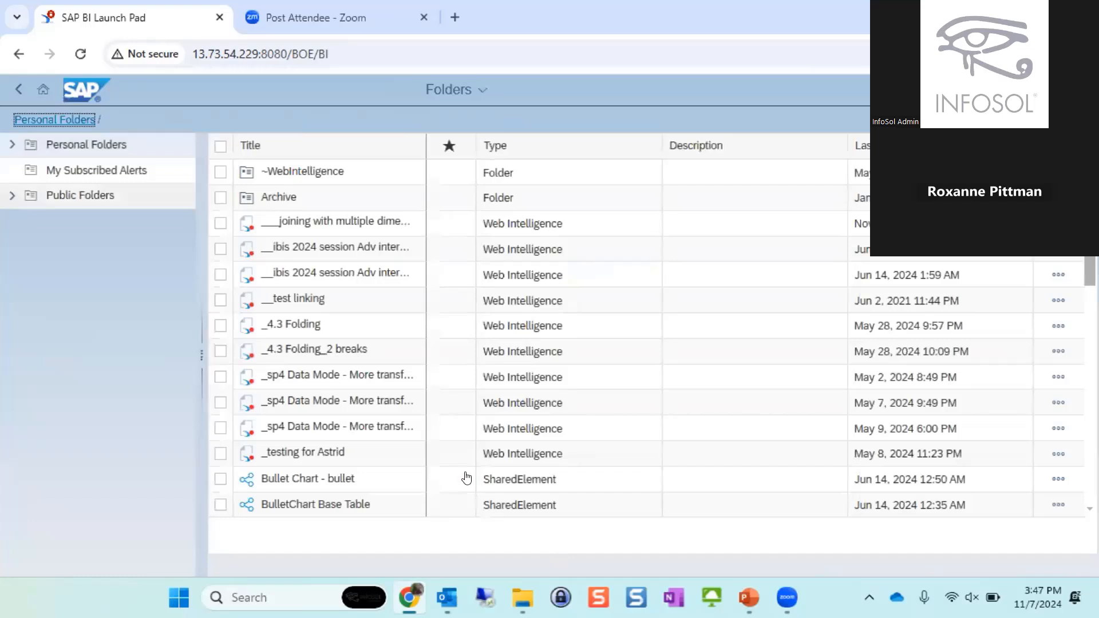
left_click(80, 196)
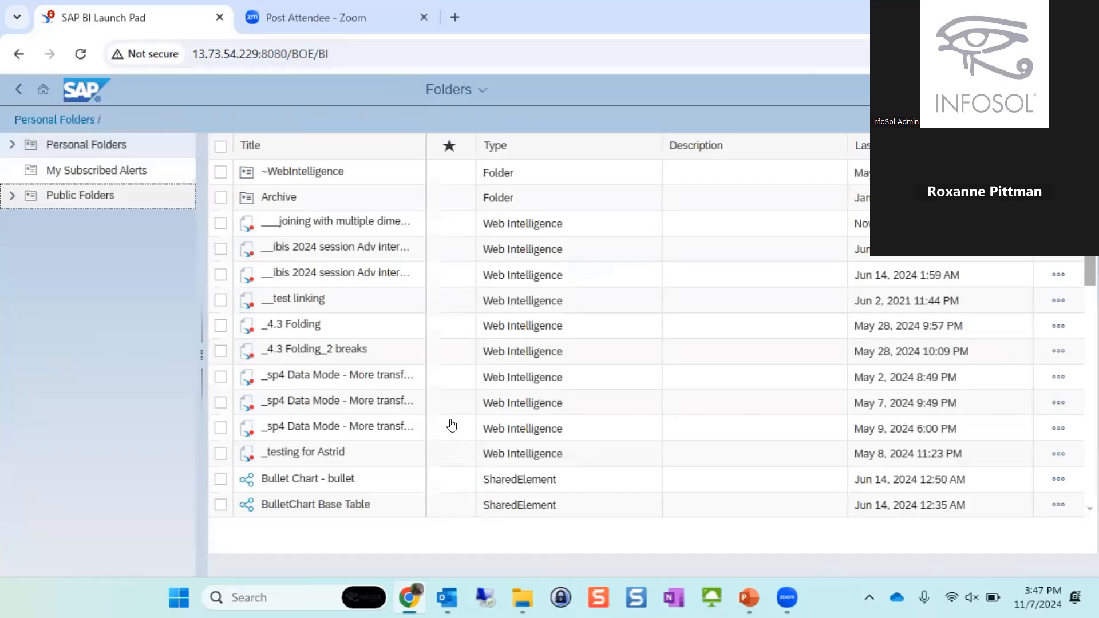
left_click(12, 196)
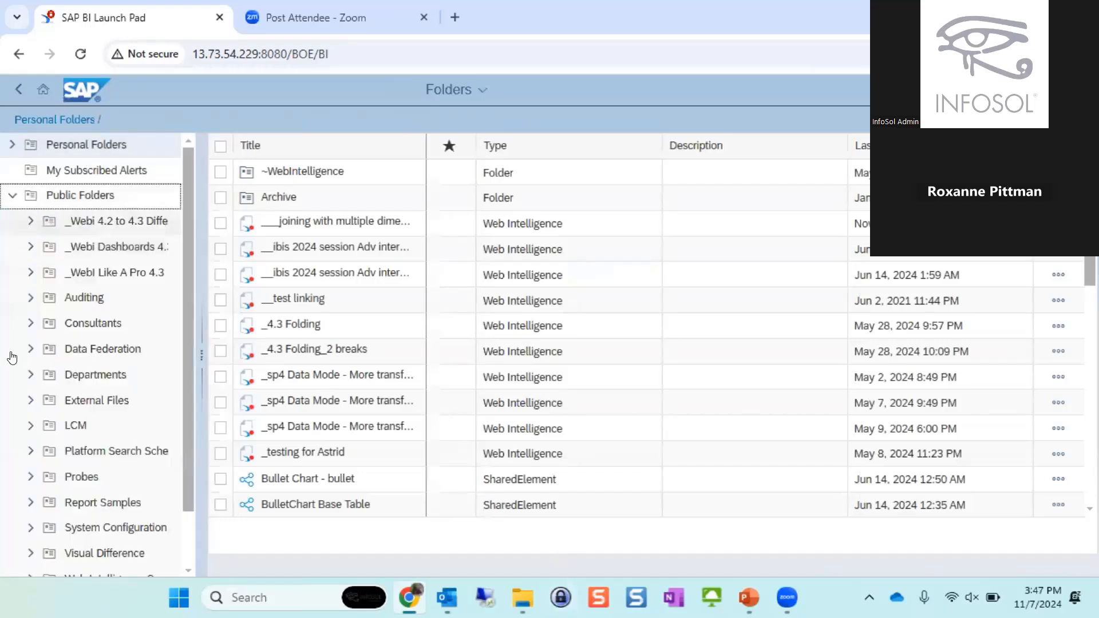
left_click(46, 339)
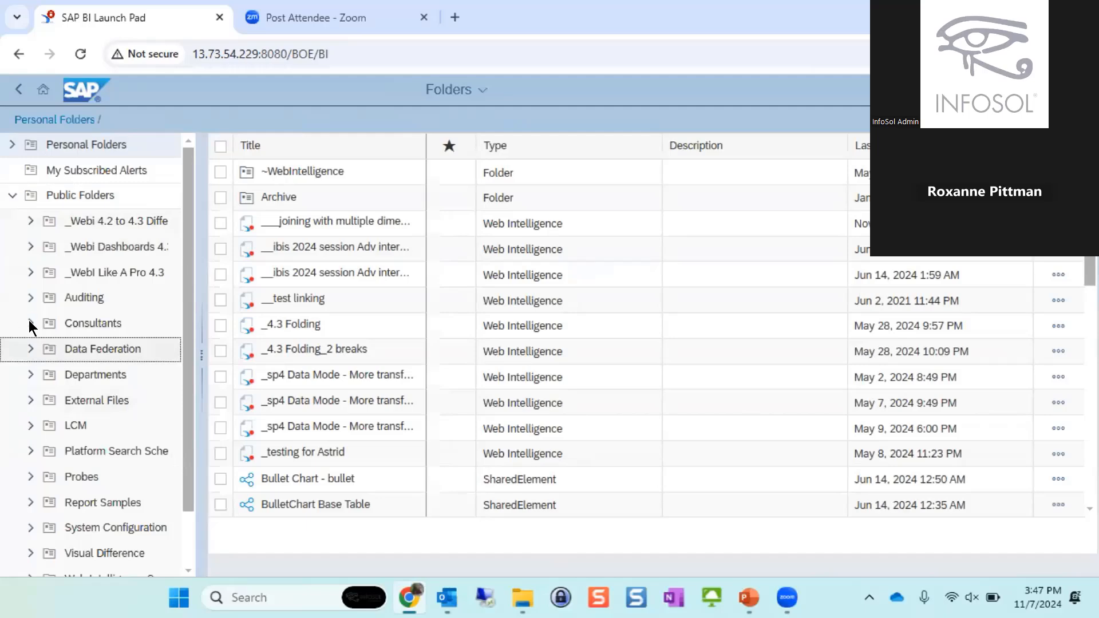
left_click(30, 325)
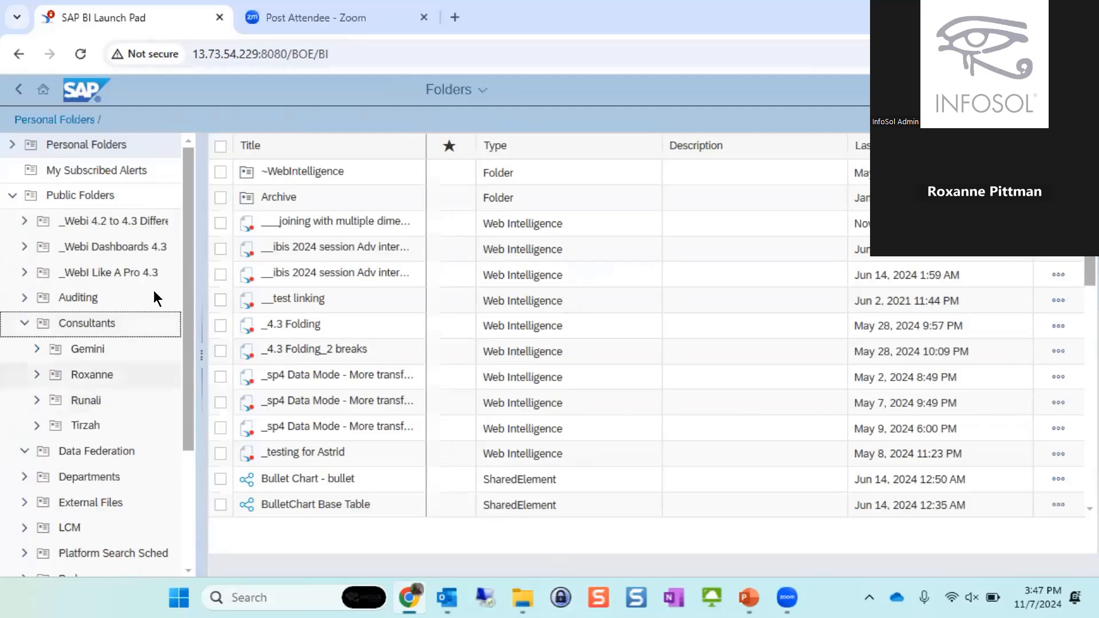
left_click(35, 376)
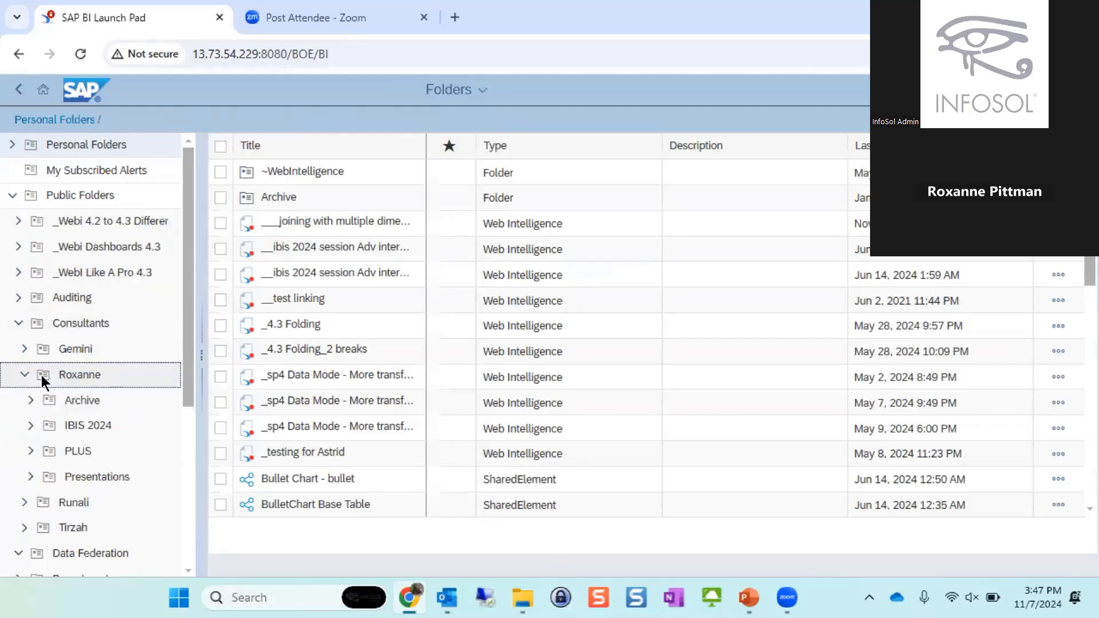
left_click(89, 477)
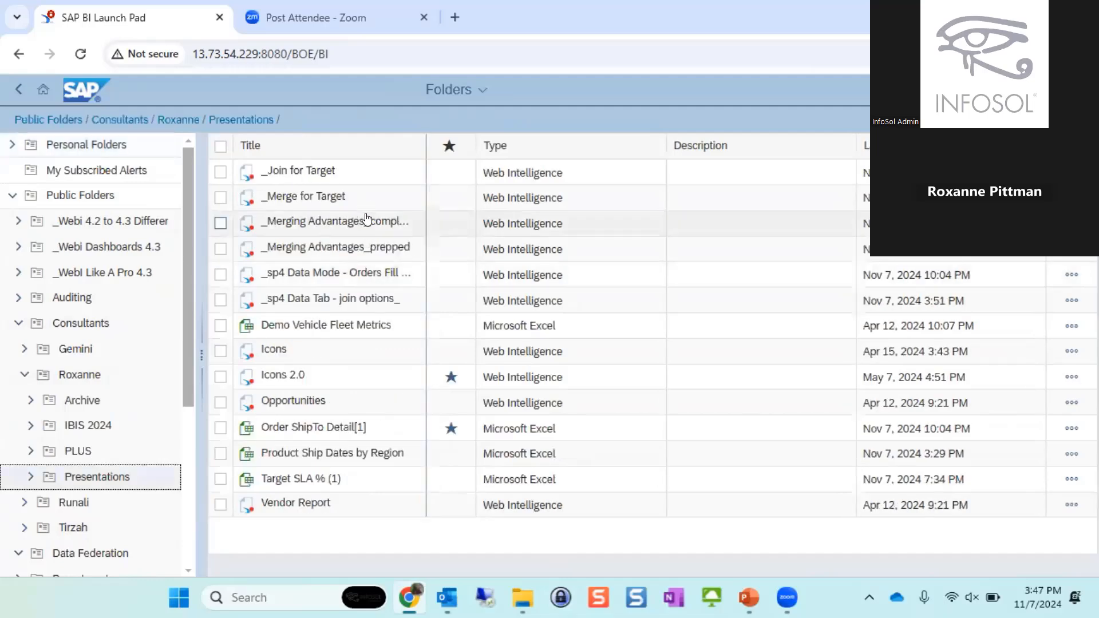
left_click(367, 221)
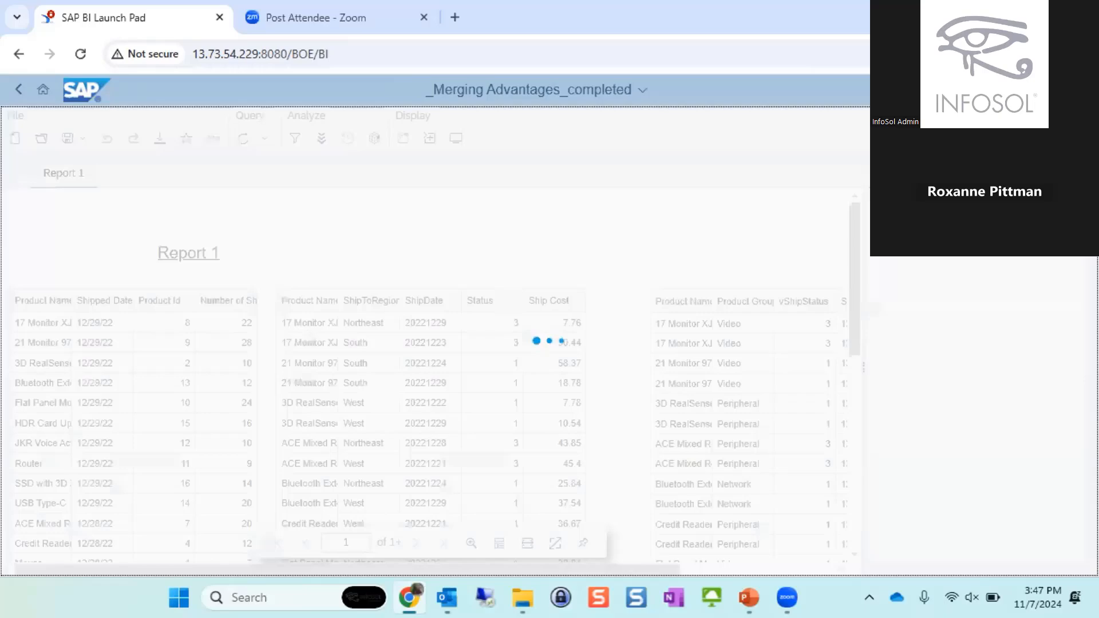
- Examine the Query 2 cube's rows and its ShipDate values in the document's data view
left_click(1025, 220)
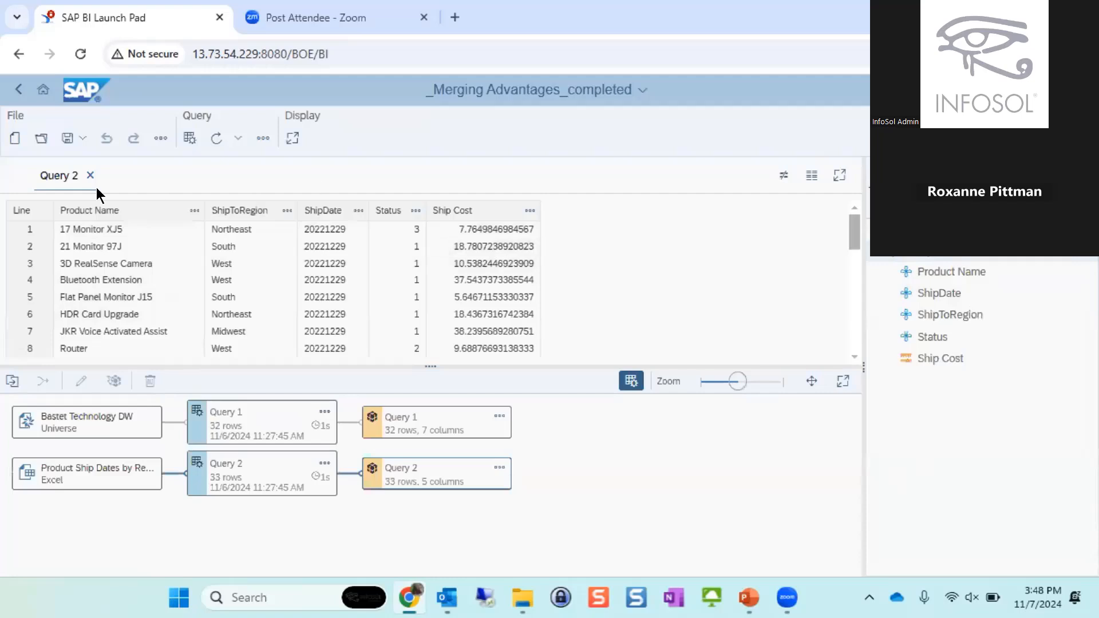
left_click(406, 466)
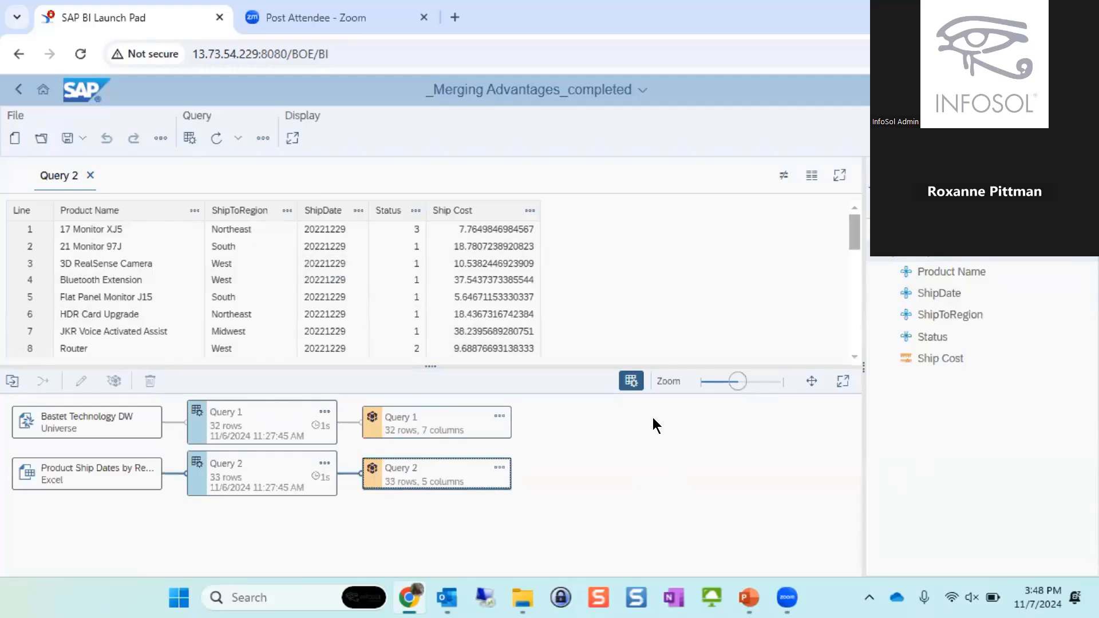
mouse_move(523, 598)
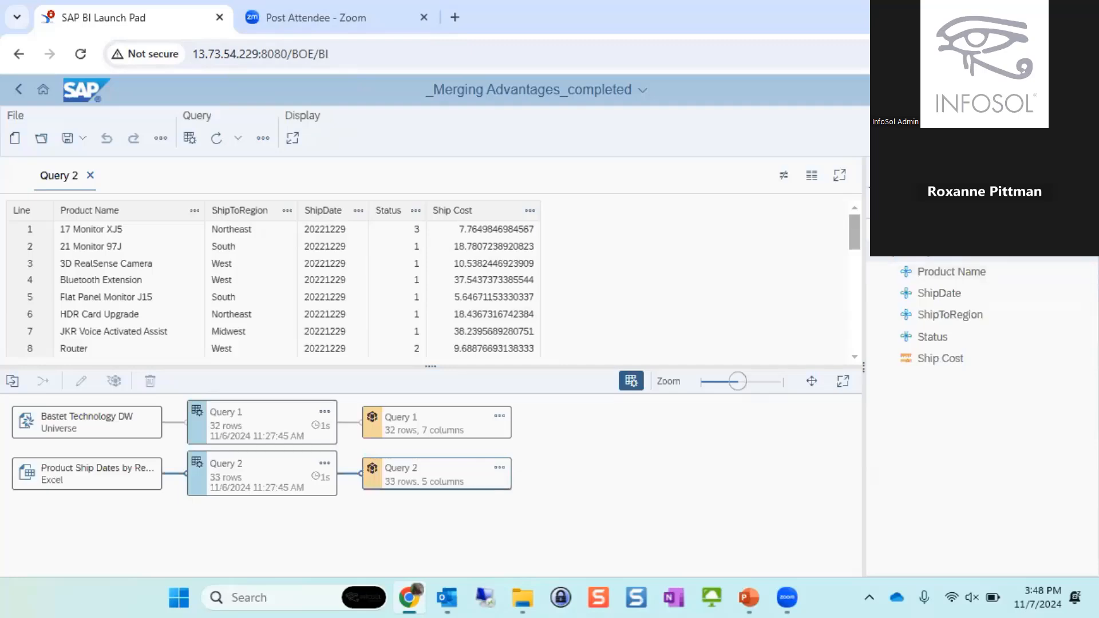
- Return to the report and unmerge the merged Shipped Date and Product Name dimensions
left_click(996, 183)
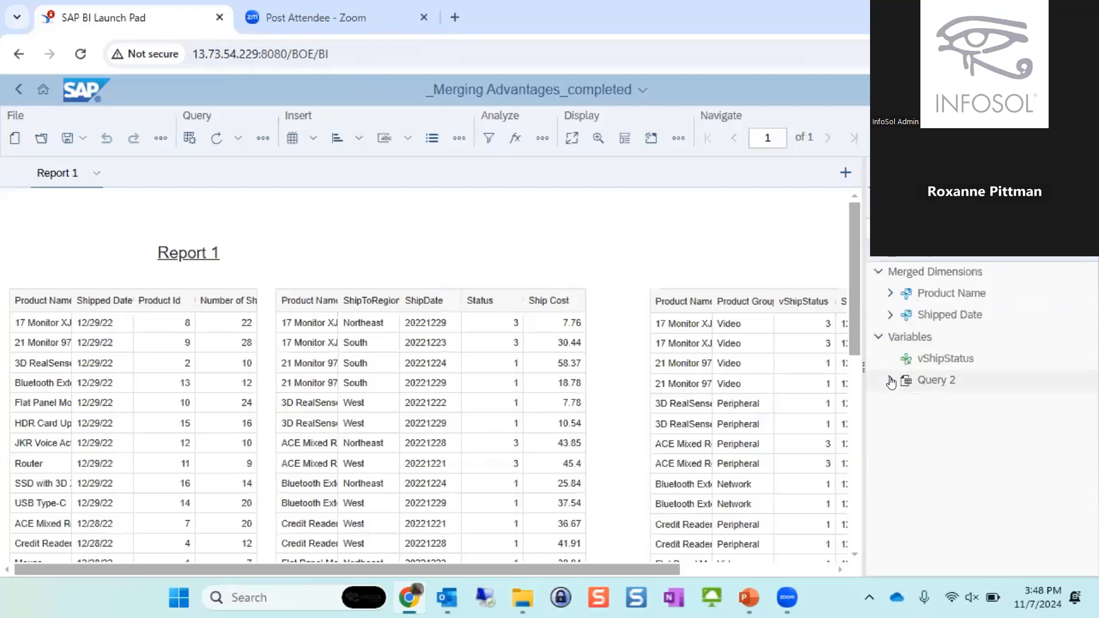
left_click(939, 272)
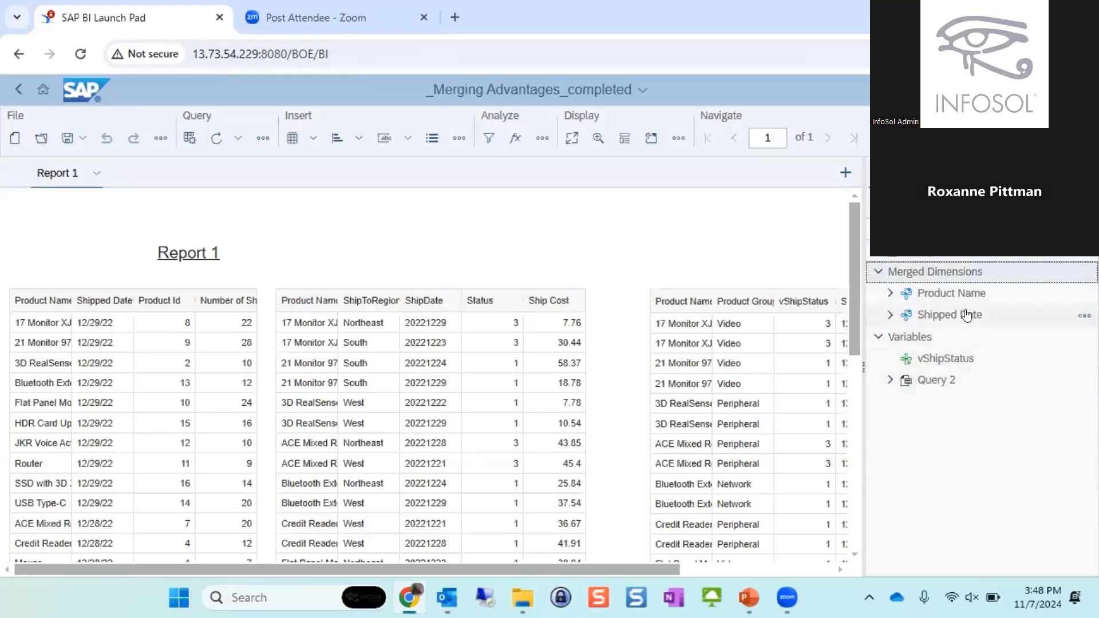
left_click(1084, 316)
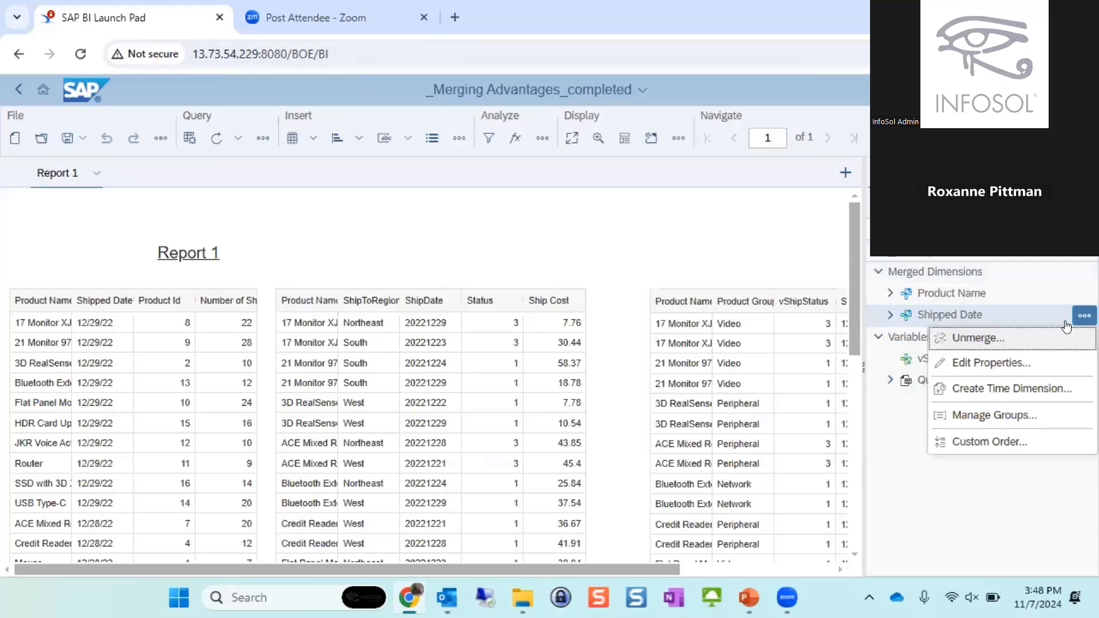
left_click(1015, 340)
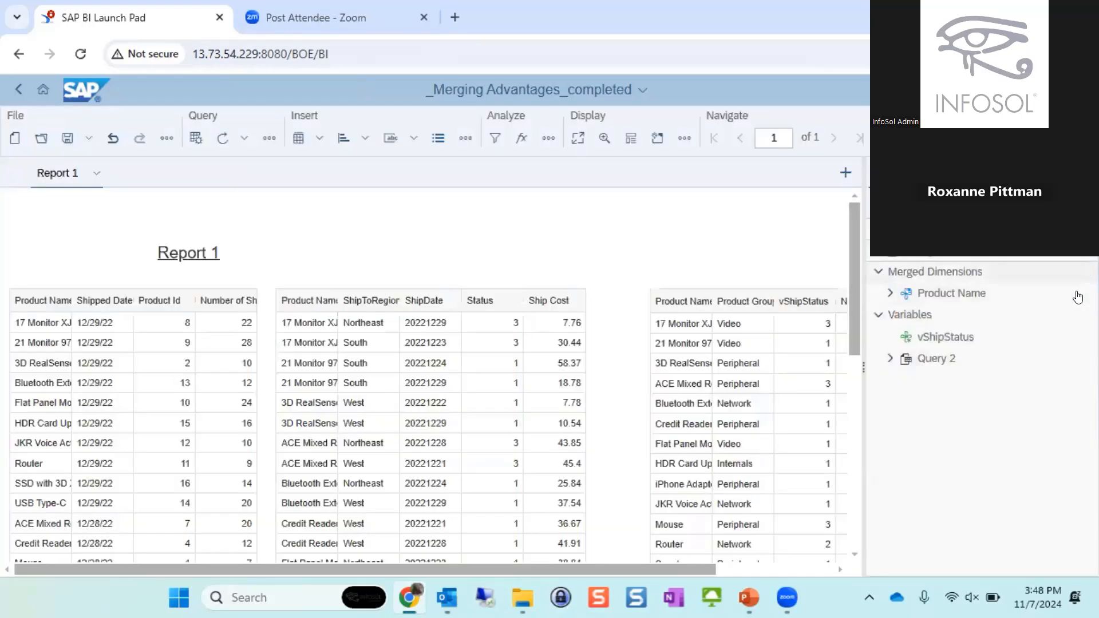
left_click(1078, 297)
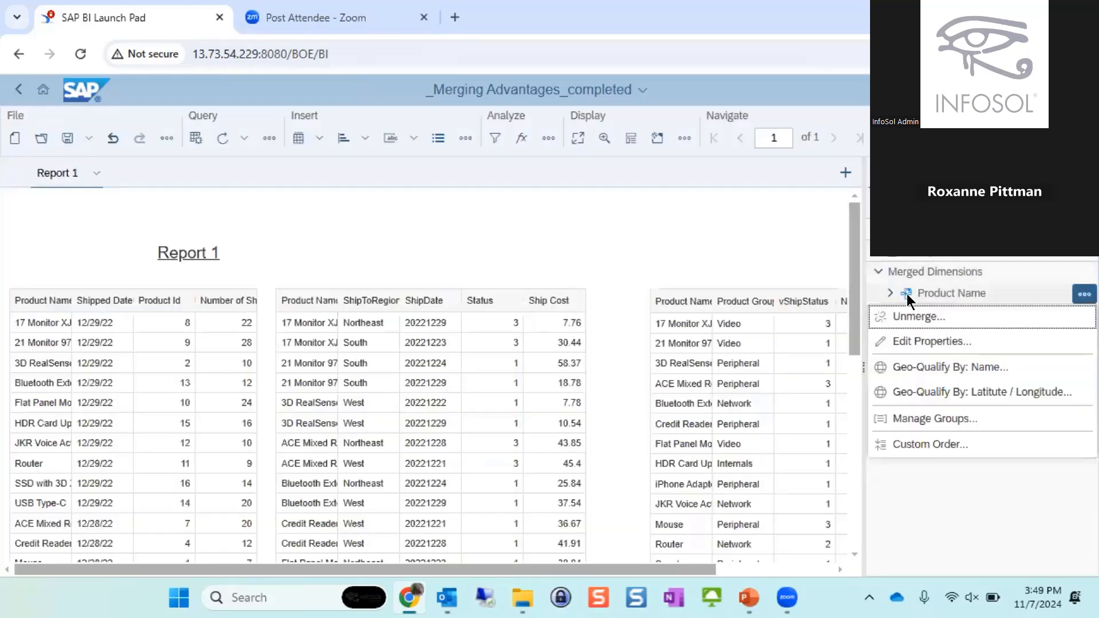
left_click(905, 314)
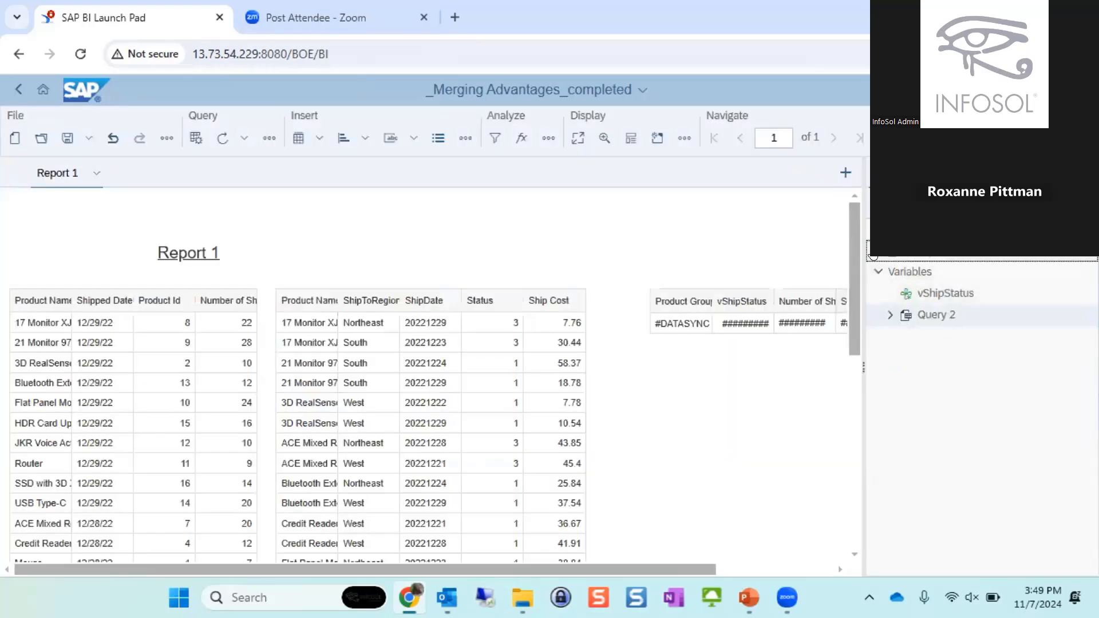
- Set the data type of Query 2's ShipDate dimension to Date/Time, apply it, and refresh the document's data
left_click(873, 253)
left_click(966, 295)
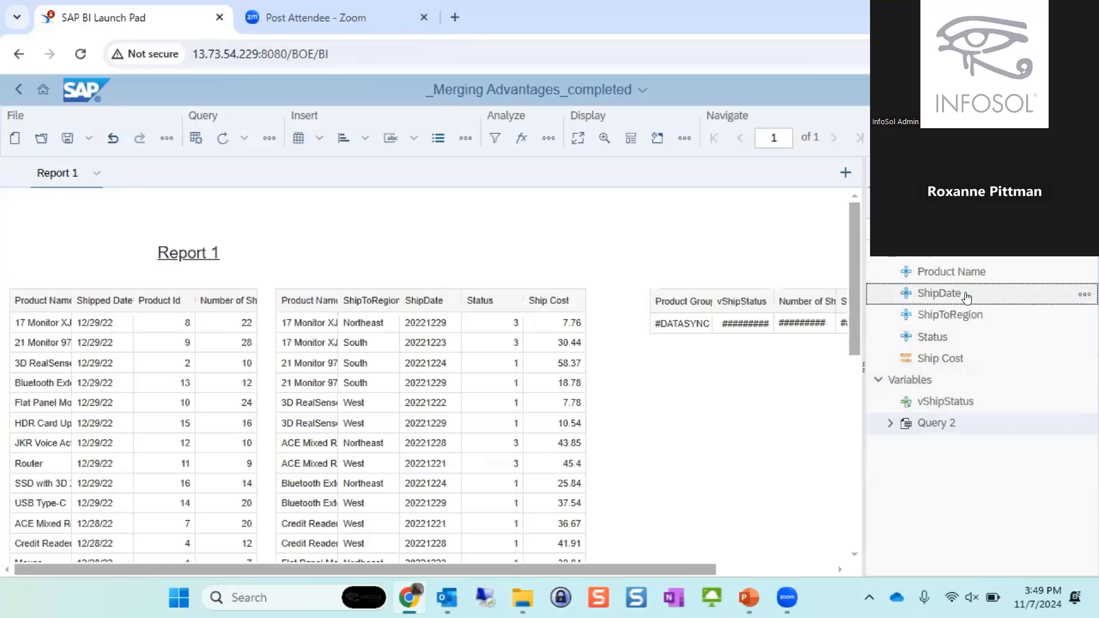
left_click(1084, 295)
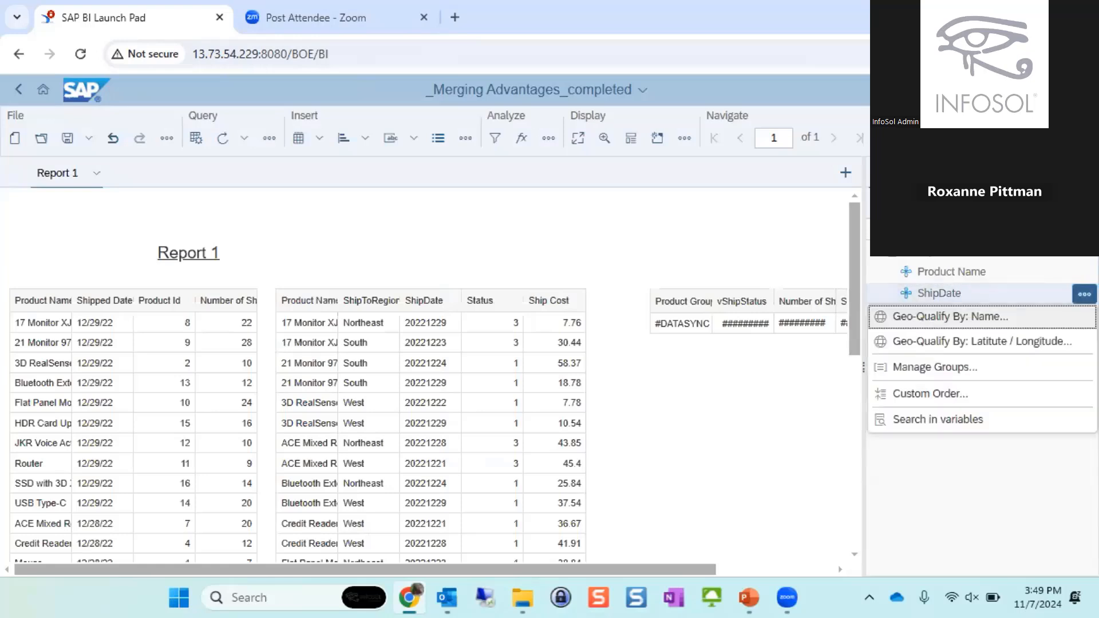
left_click(1055, 138)
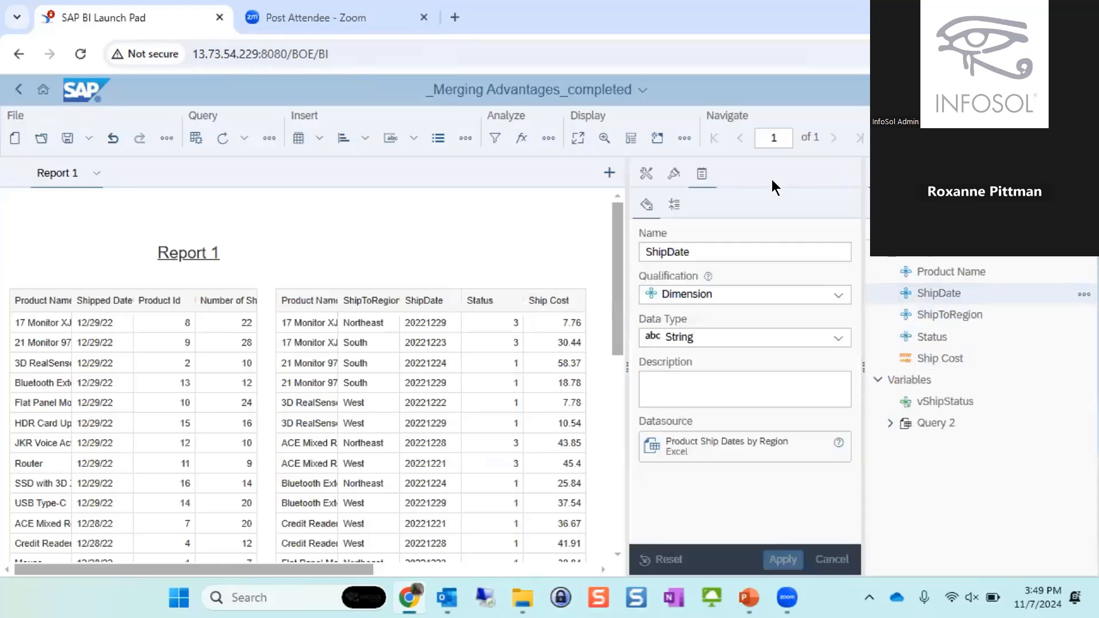
left_click(669, 339)
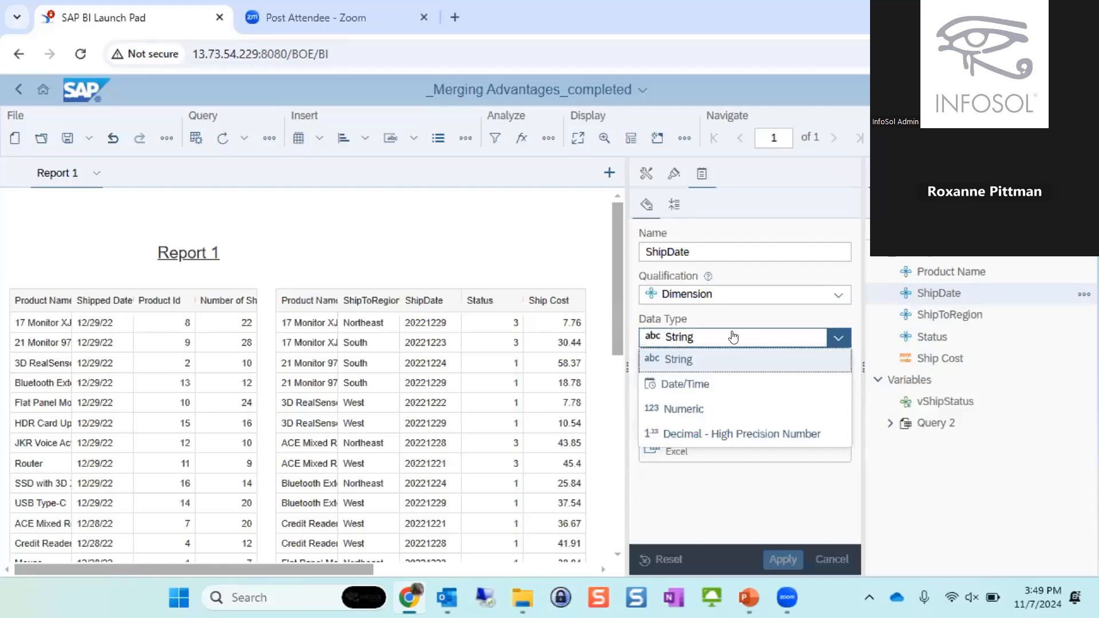
left_click(695, 385)
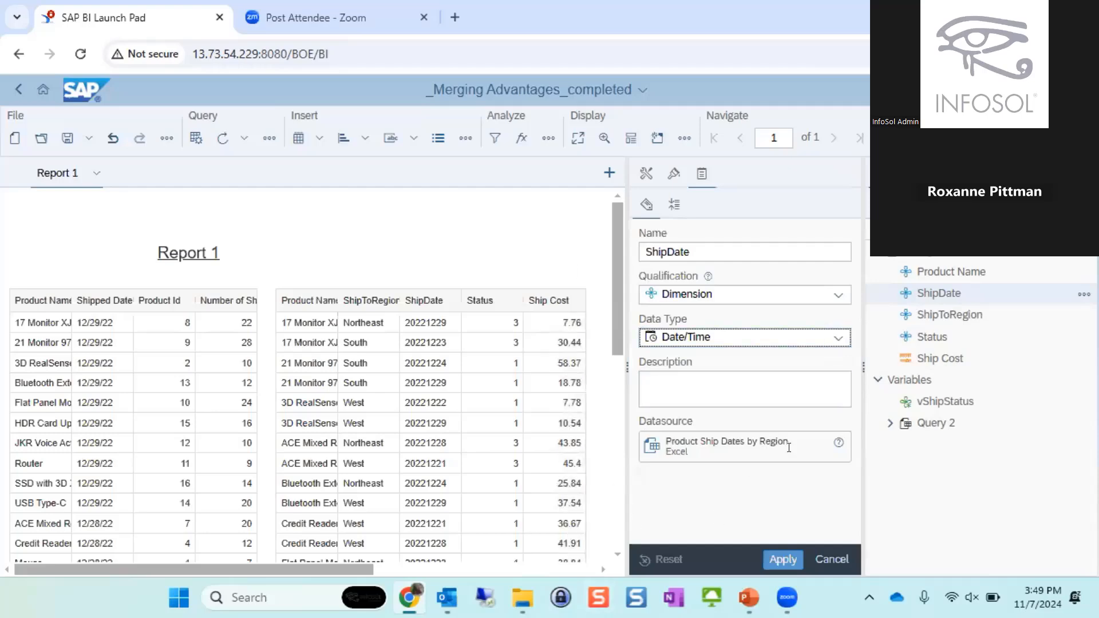
left_click(783, 561)
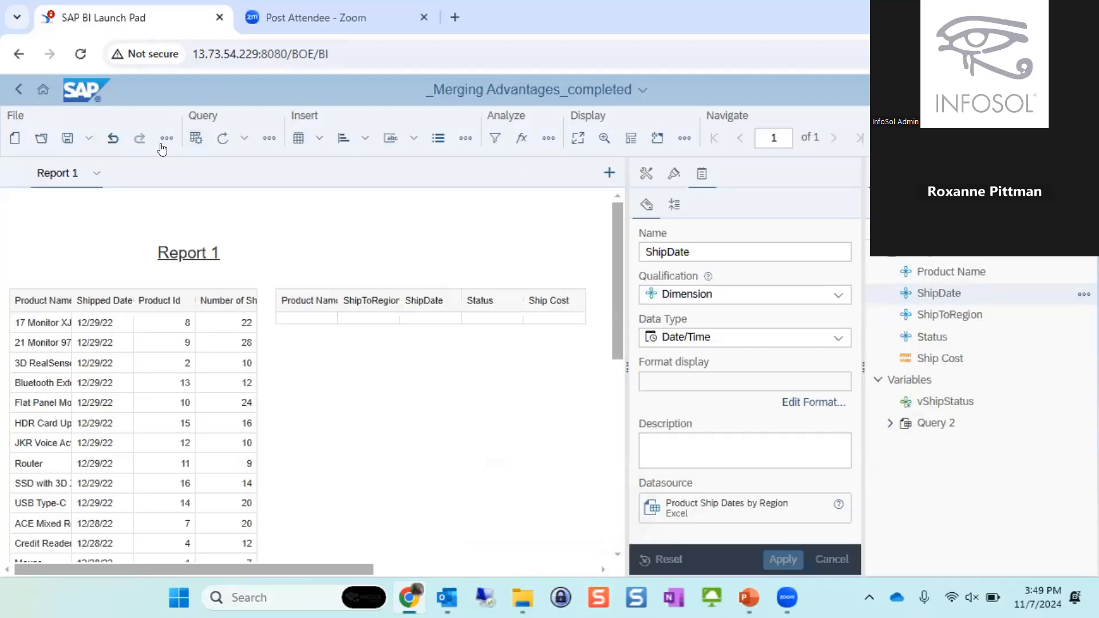
left_click(223, 138)
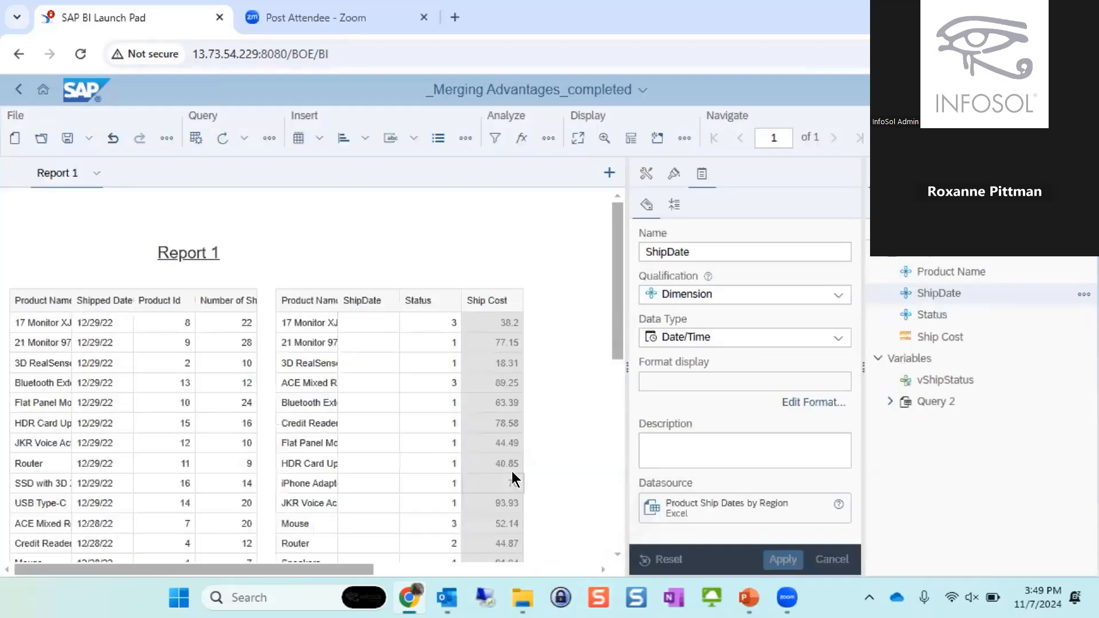
left_click(367, 325)
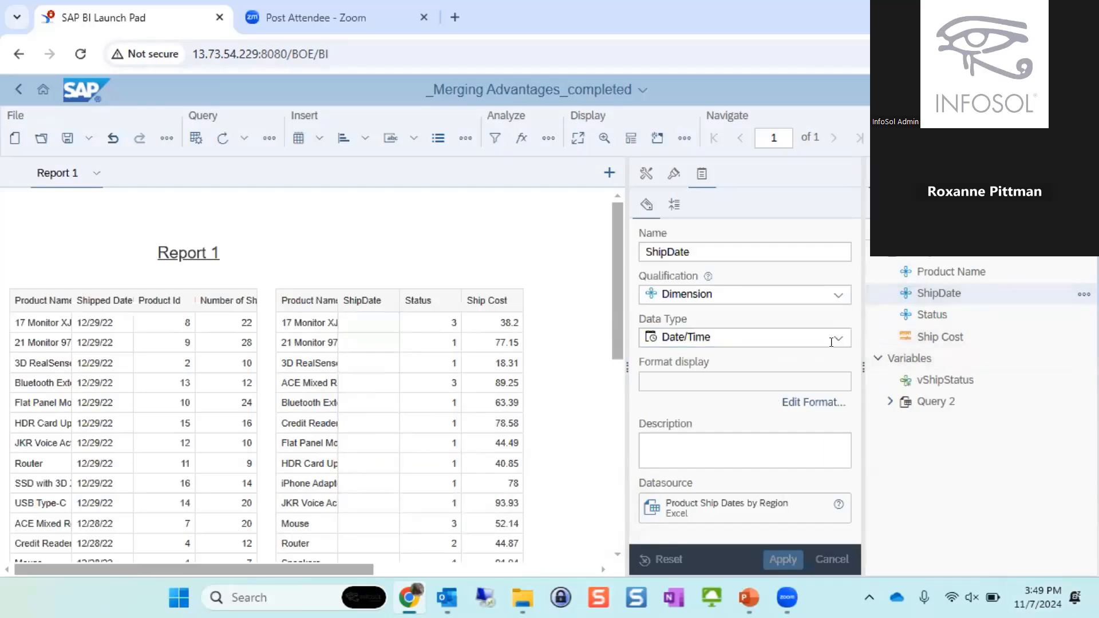
- Assign the 2/15/2023 date format to the ShipDate dimension and apply it
left_click(791, 408)
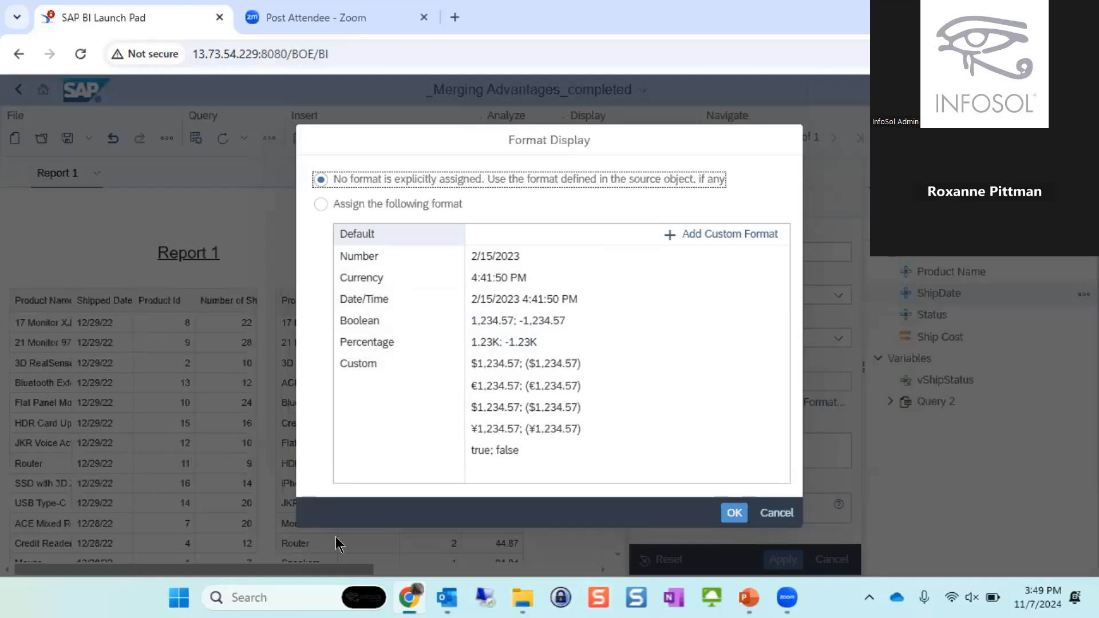
left_click(378, 298)
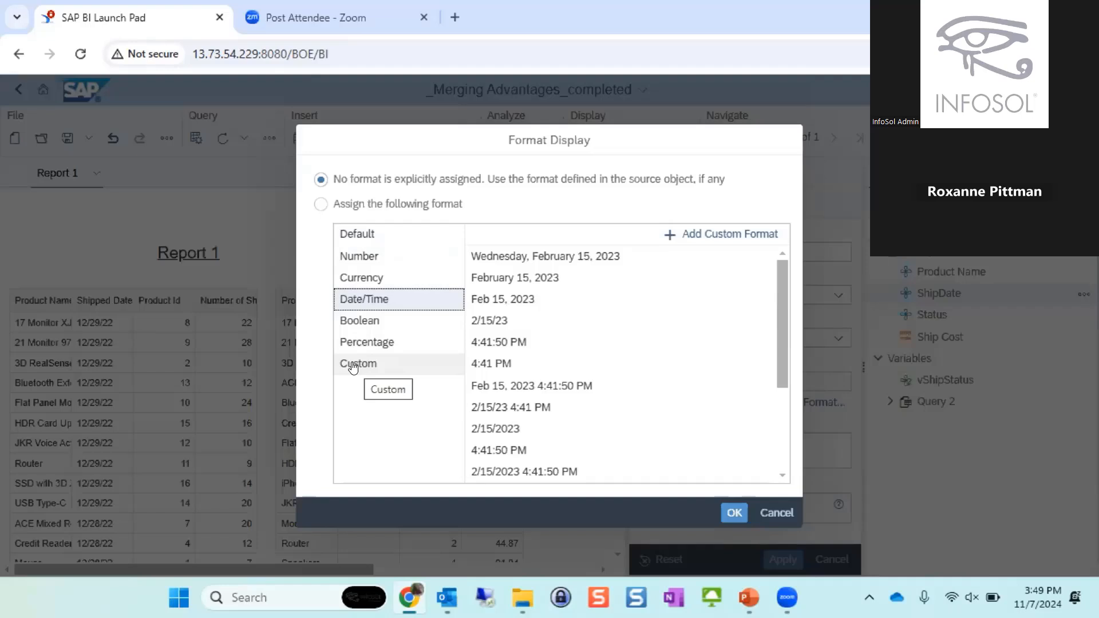
left_click(486, 430)
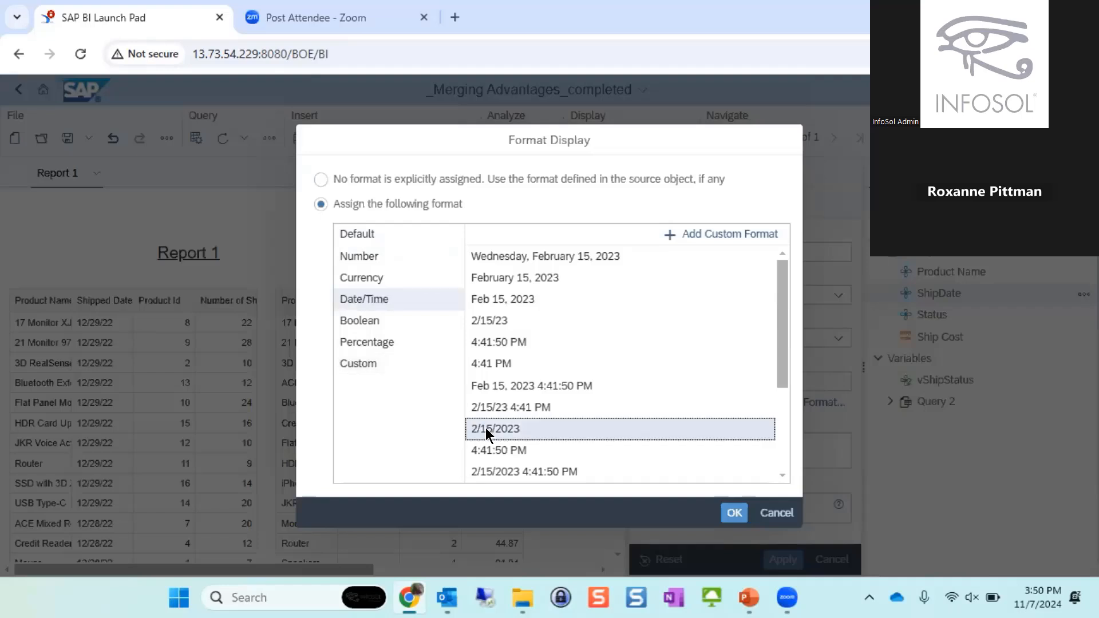
left_click(735, 513)
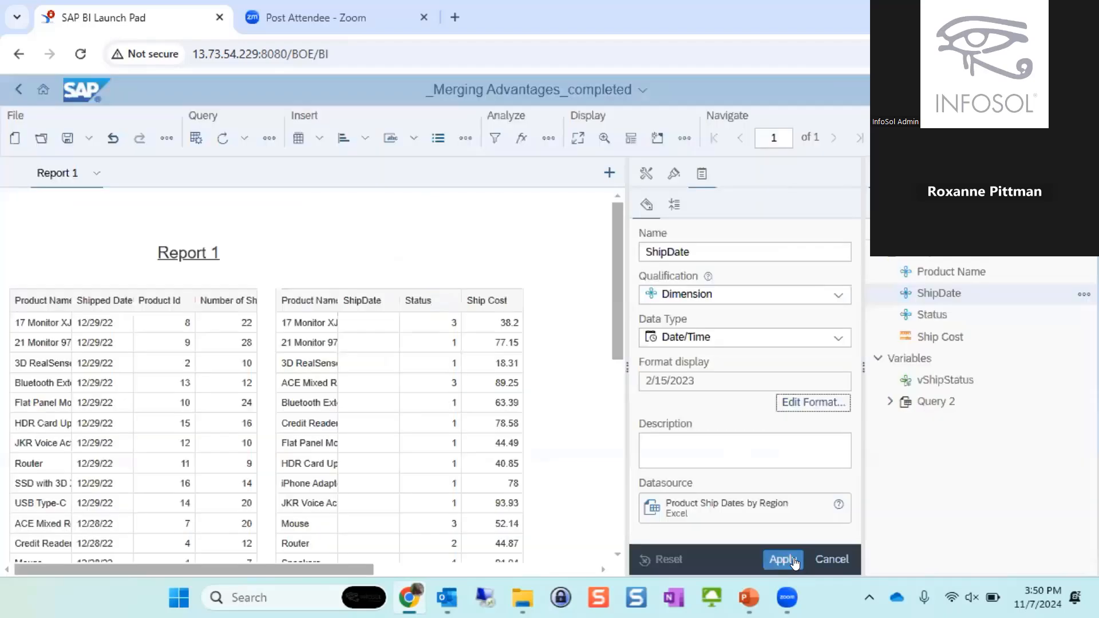
left_click(780, 560)
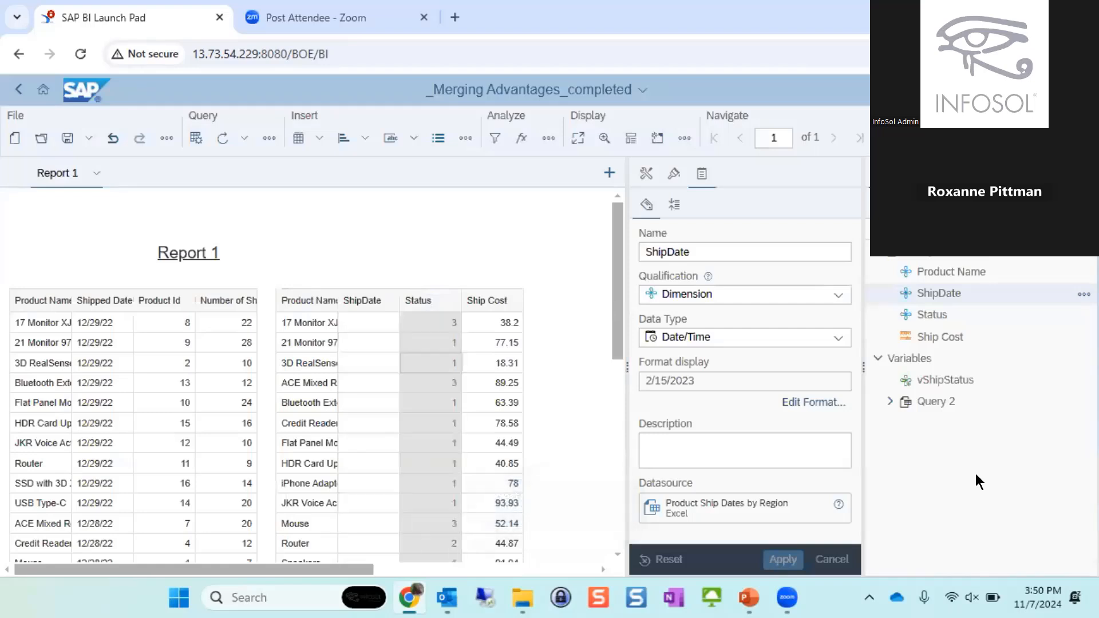
- Create a custom Date/Time format yyyyddmm for the ShipDate dimension and apply it
left_click(823, 404)
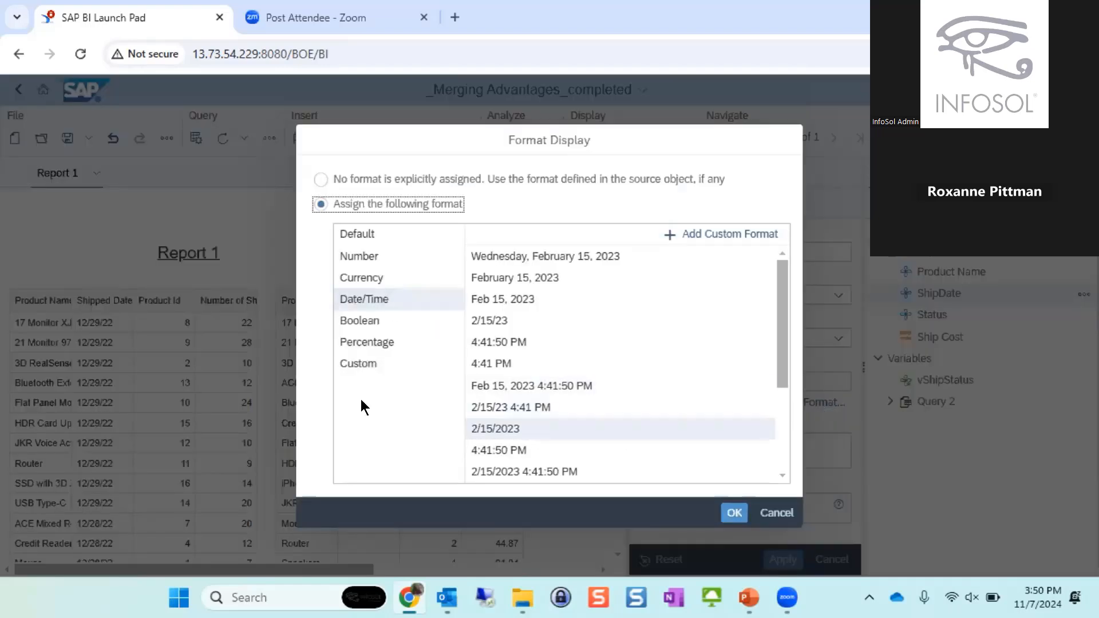
left_click(366, 369)
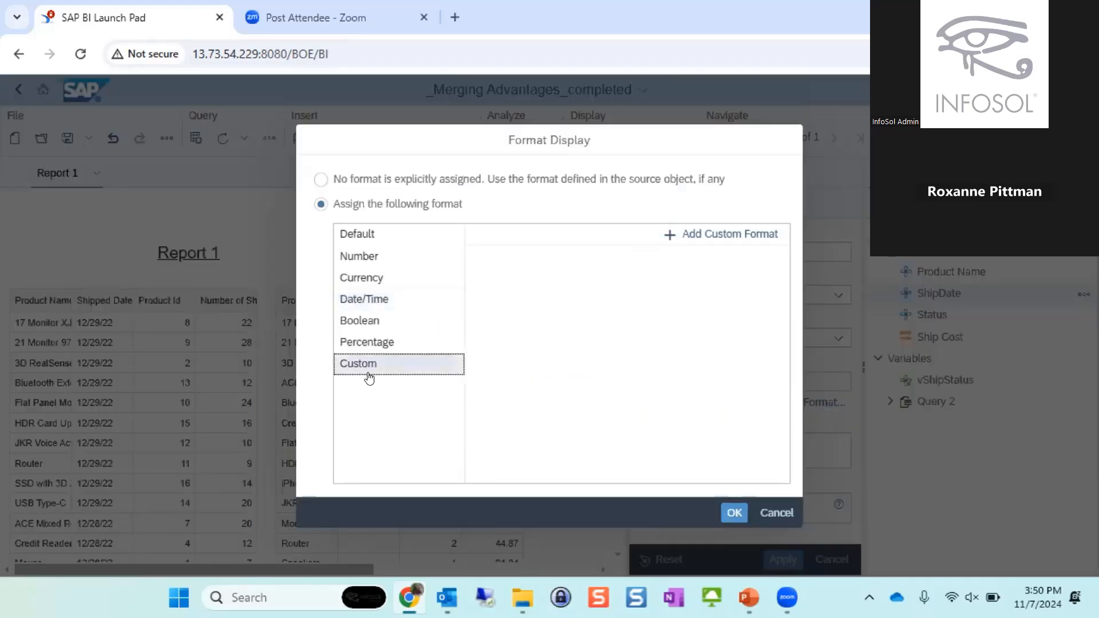
left_click(363, 299)
left_click(714, 234)
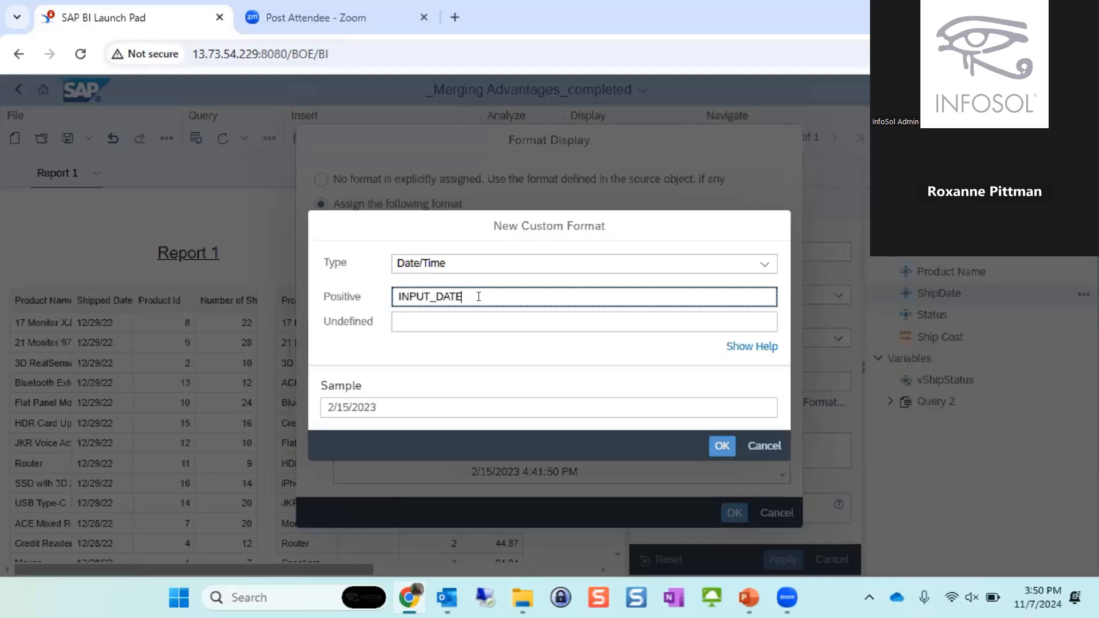
key("ctrl+a")
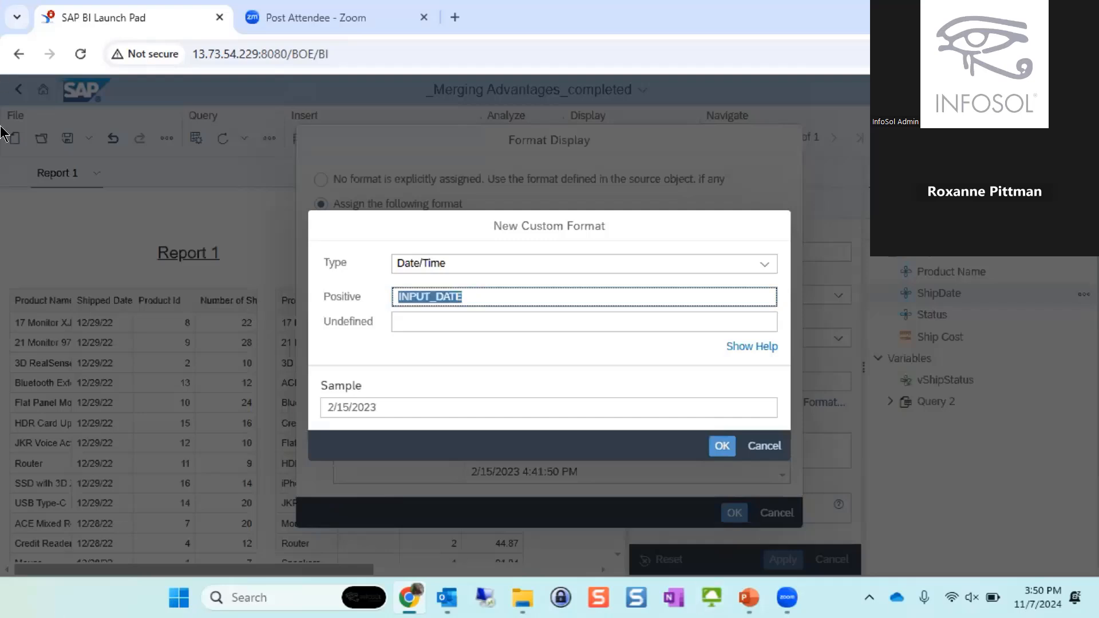
type("yyyy")
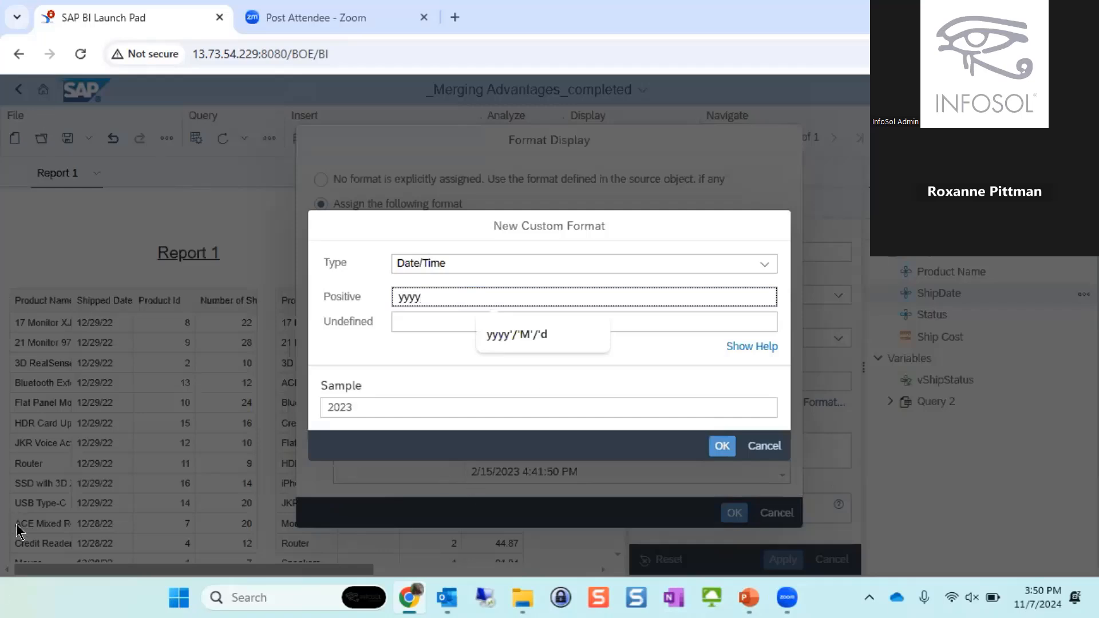
type("dd")
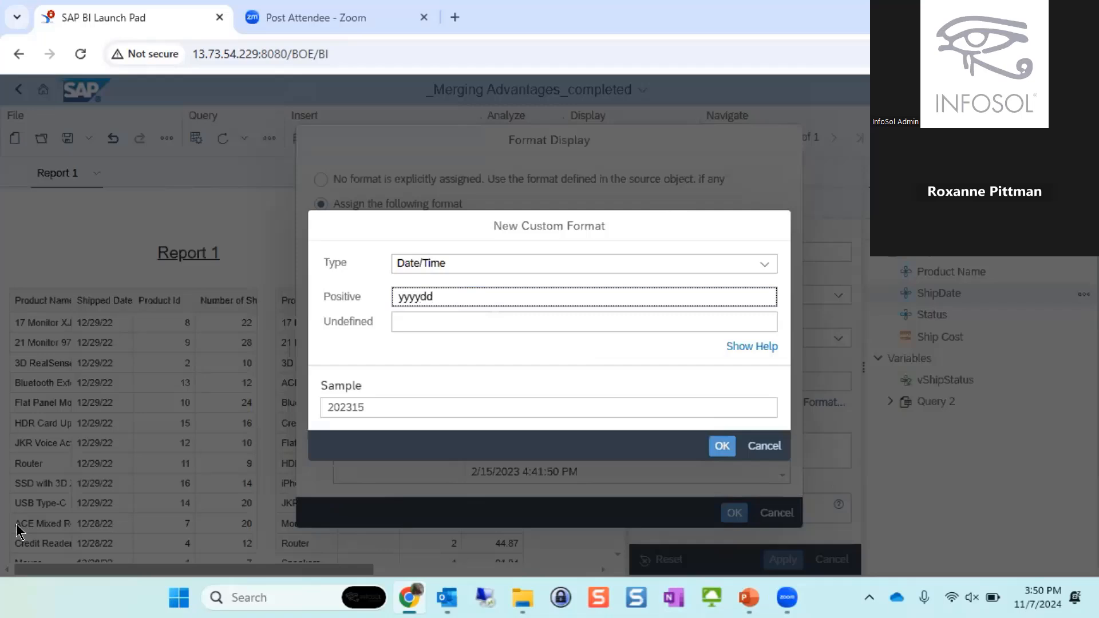
type("mm")
left_click(722, 446)
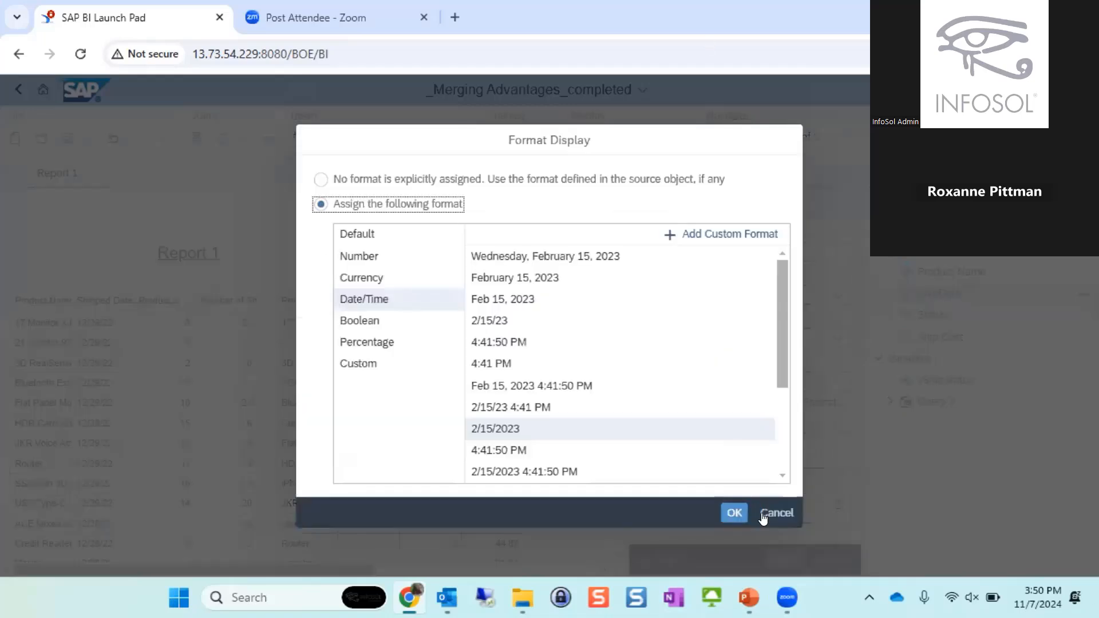
left_click(735, 513)
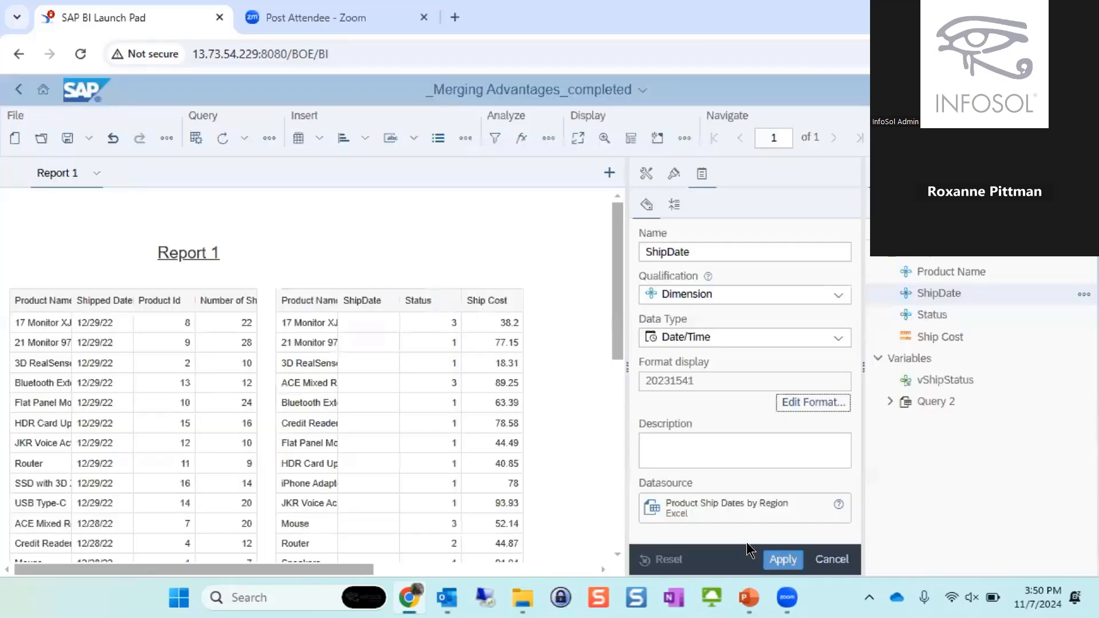
left_click(783, 555)
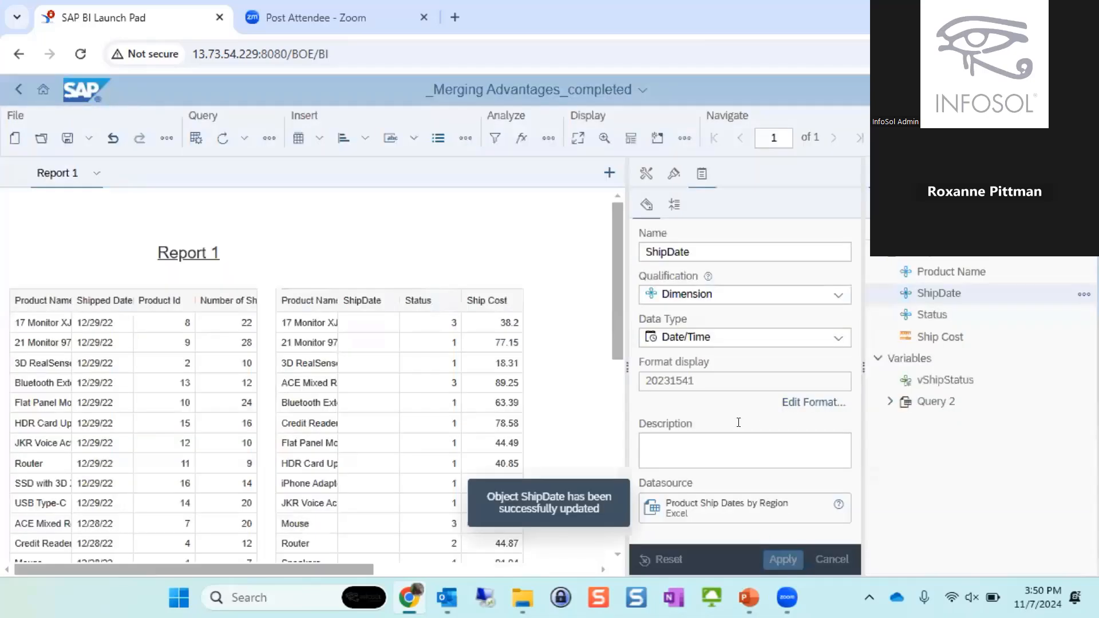